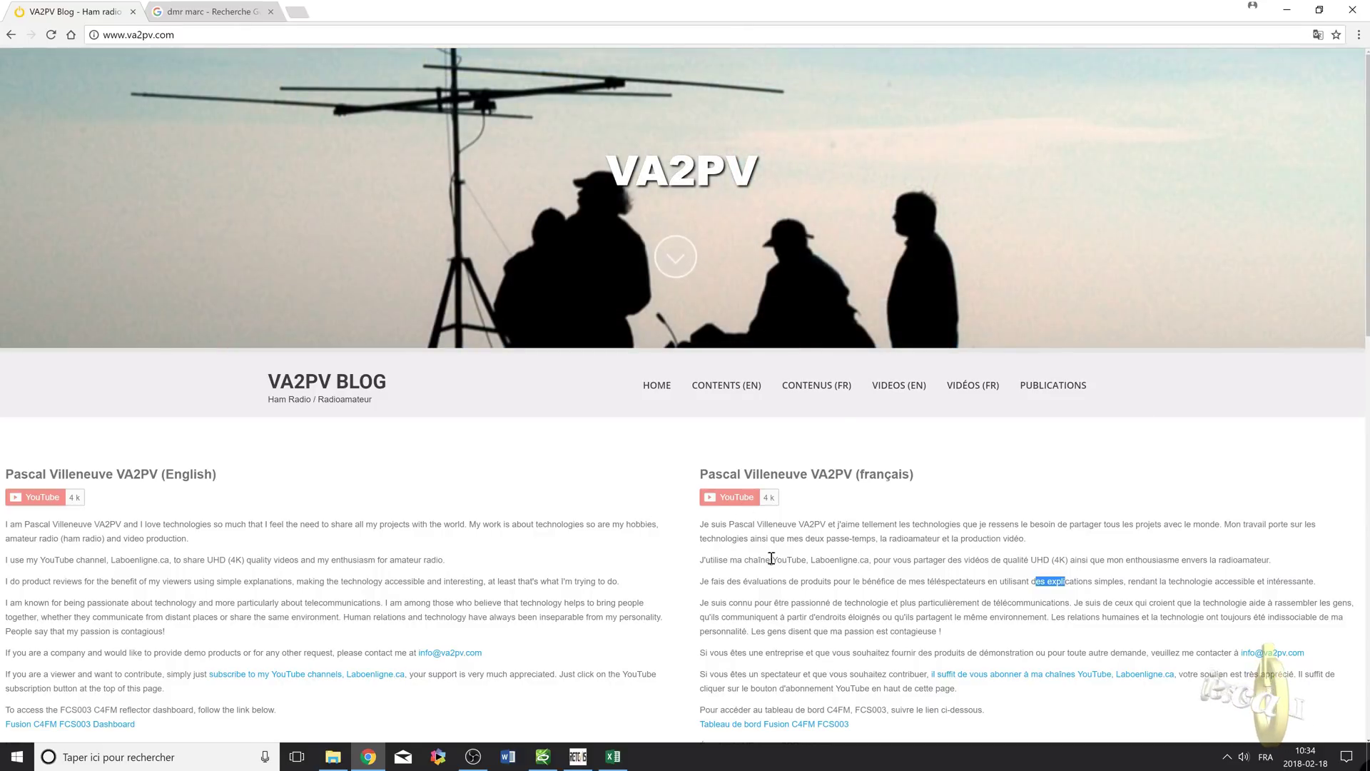
# Open the Retevis RT82 dual band DMR FM HT page from the blog's English HT reviews.
pyautogui.moveTo(744, 413)
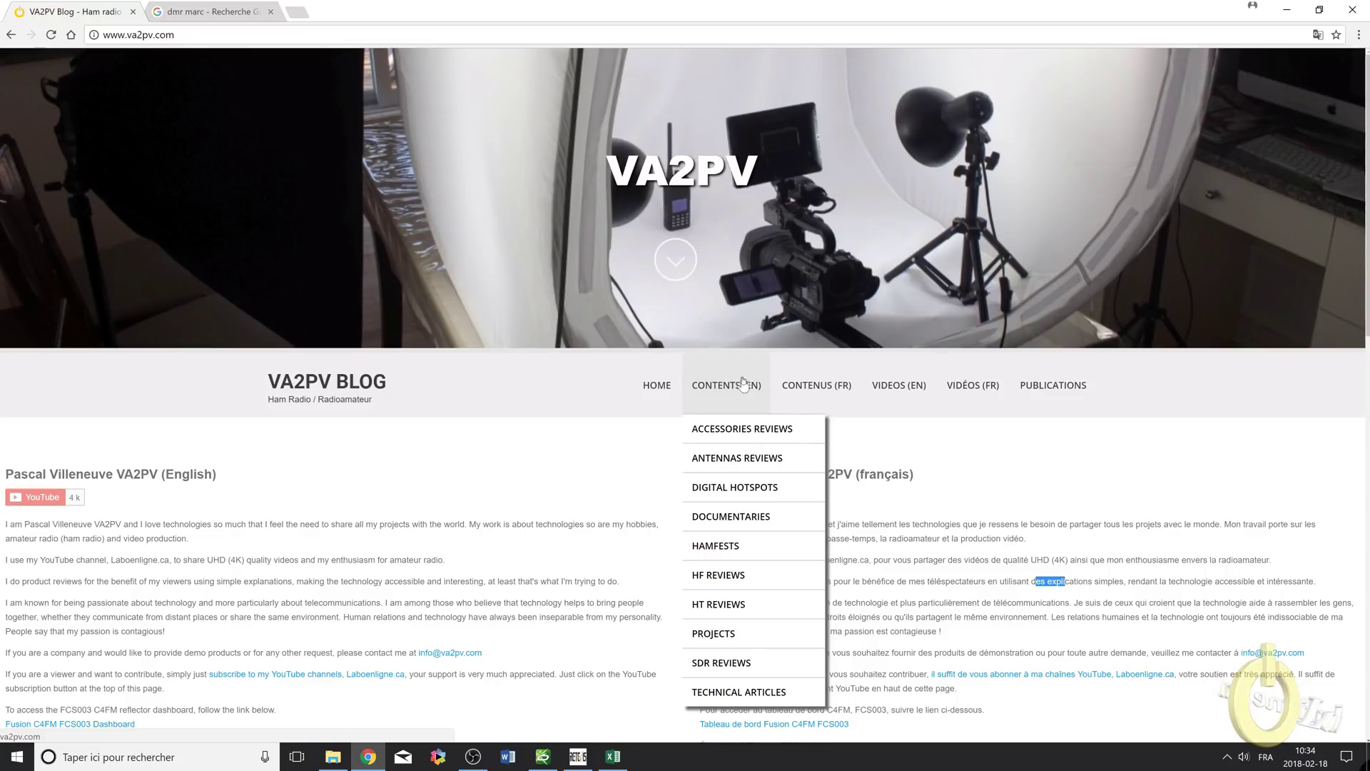
pyautogui.moveTo(726, 532)
pyautogui.moveTo(728, 605)
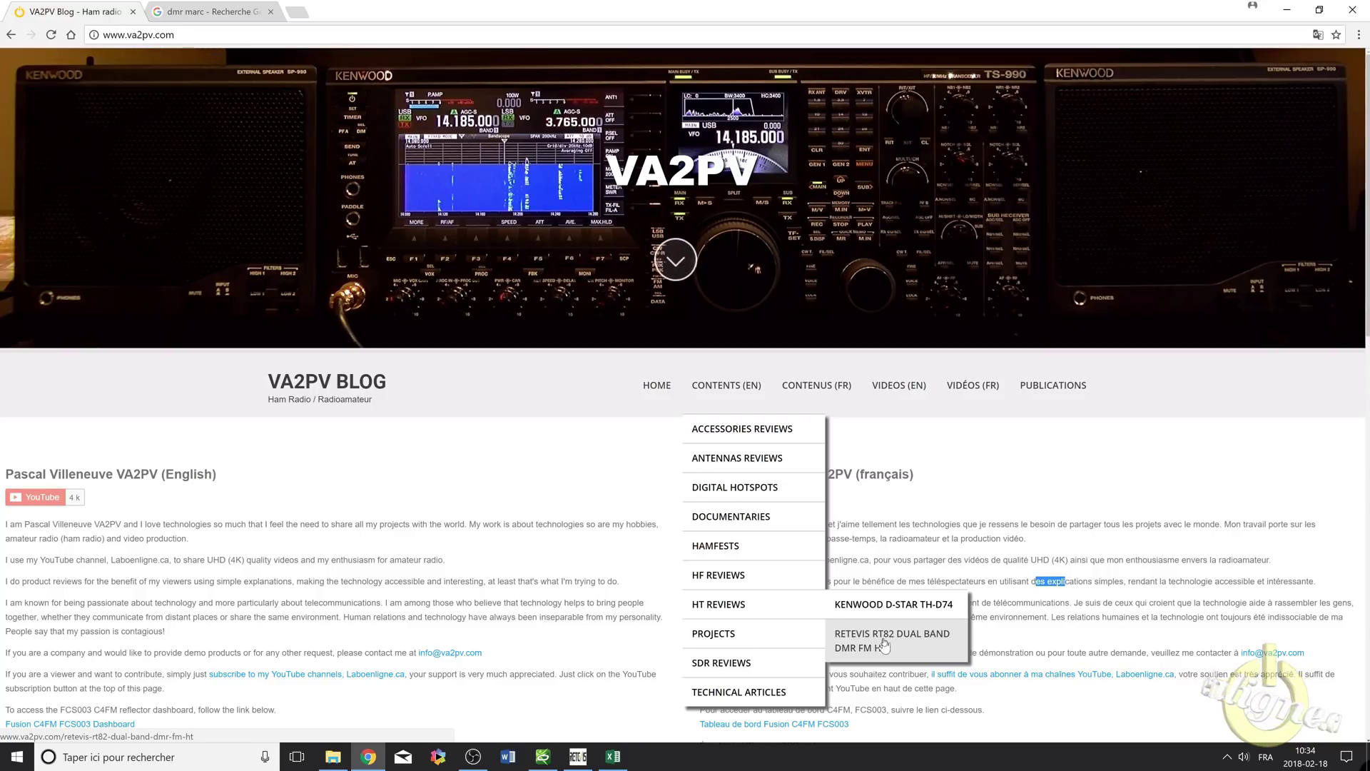
pyautogui.click(878, 644)
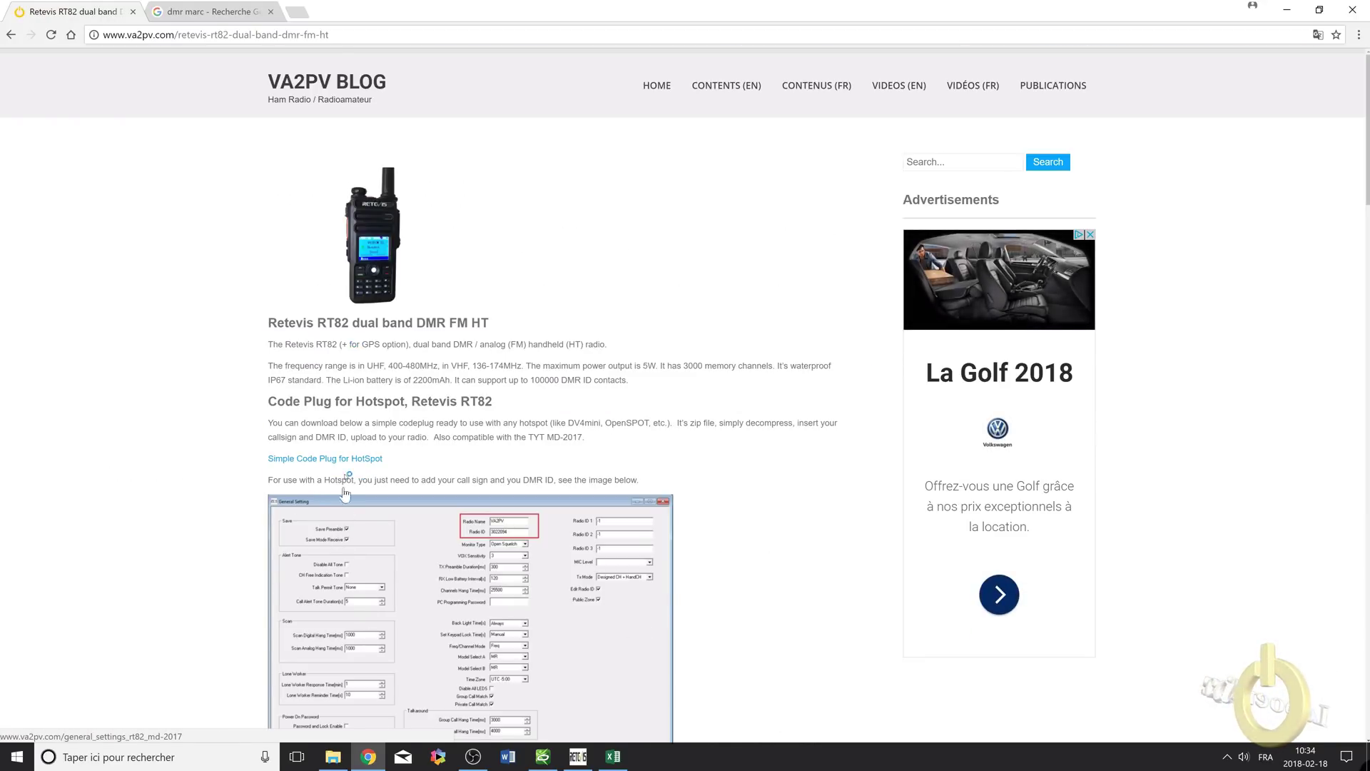
# Download the Simple Code Plug for HotSpot and the DMR-ID_10_Feb_2018 CSV file from the RT82 page.
pyautogui.scroll(-1, 455, 452)
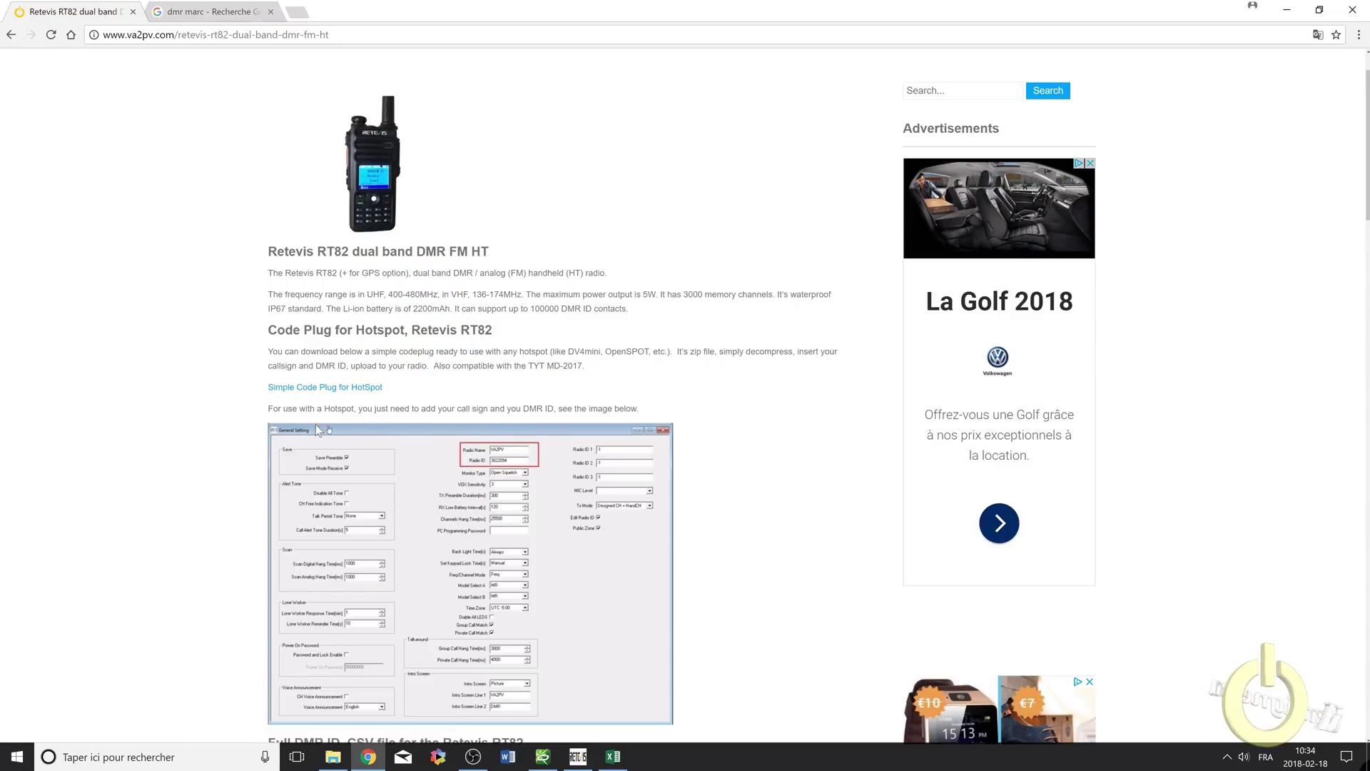
pyautogui.click(353, 394)
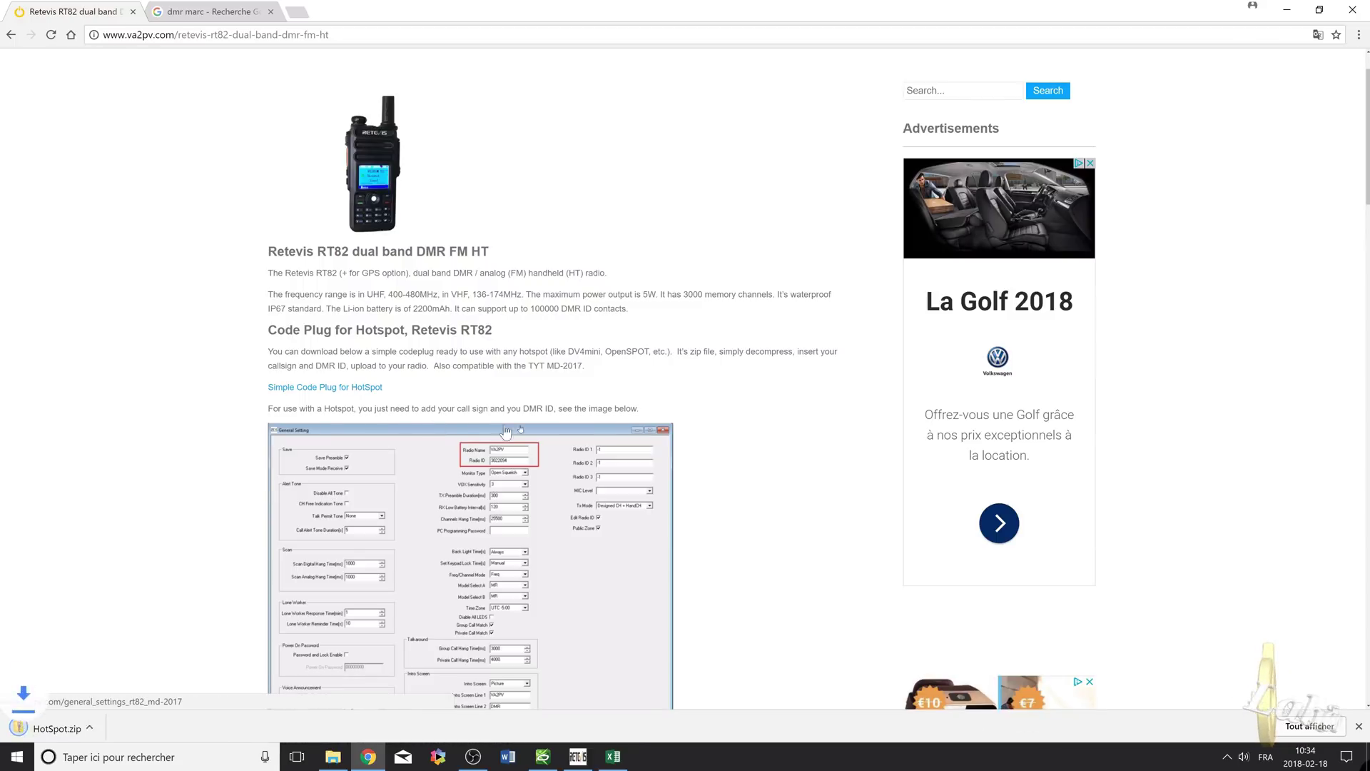
pyautogui.scroll(-1, 190, 678)
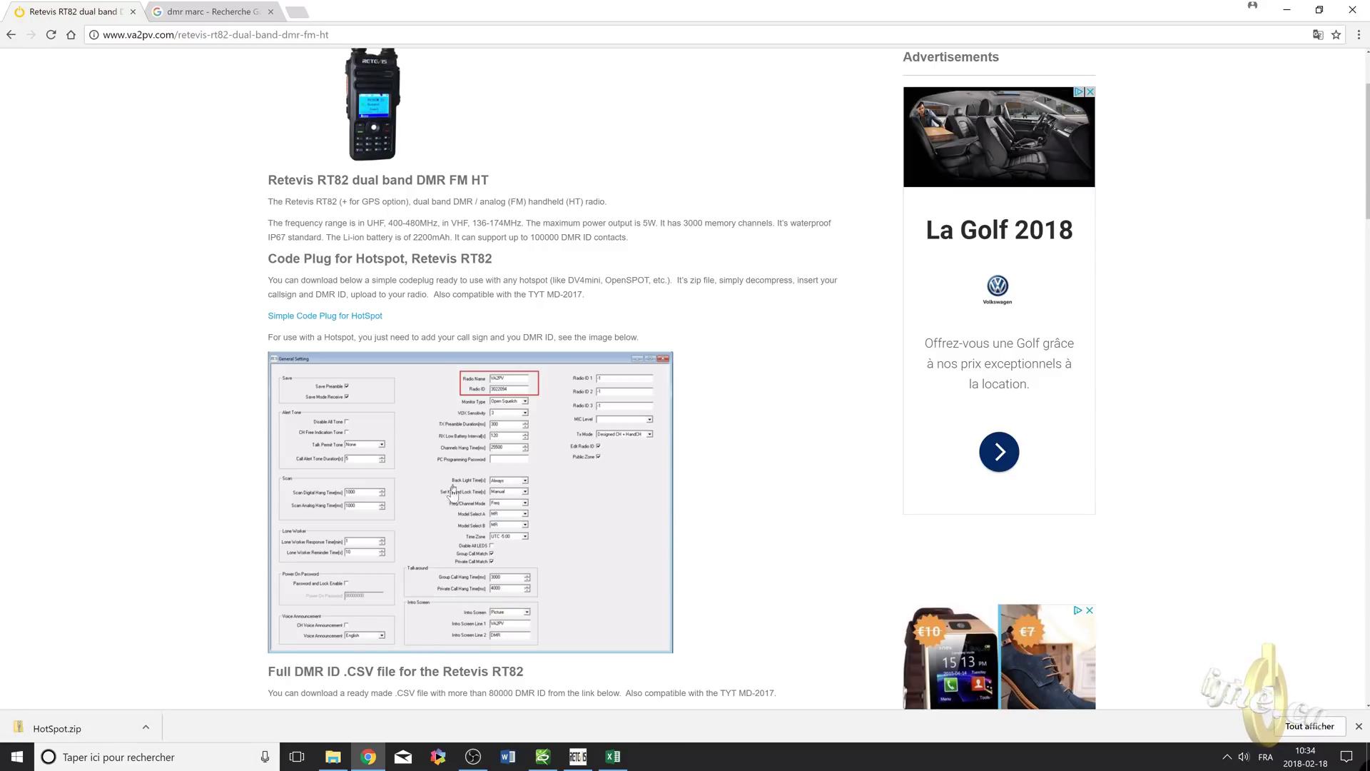
pyautogui.scroll(-2, 607, 535)
pyautogui.scroll(-1, 611, 537)
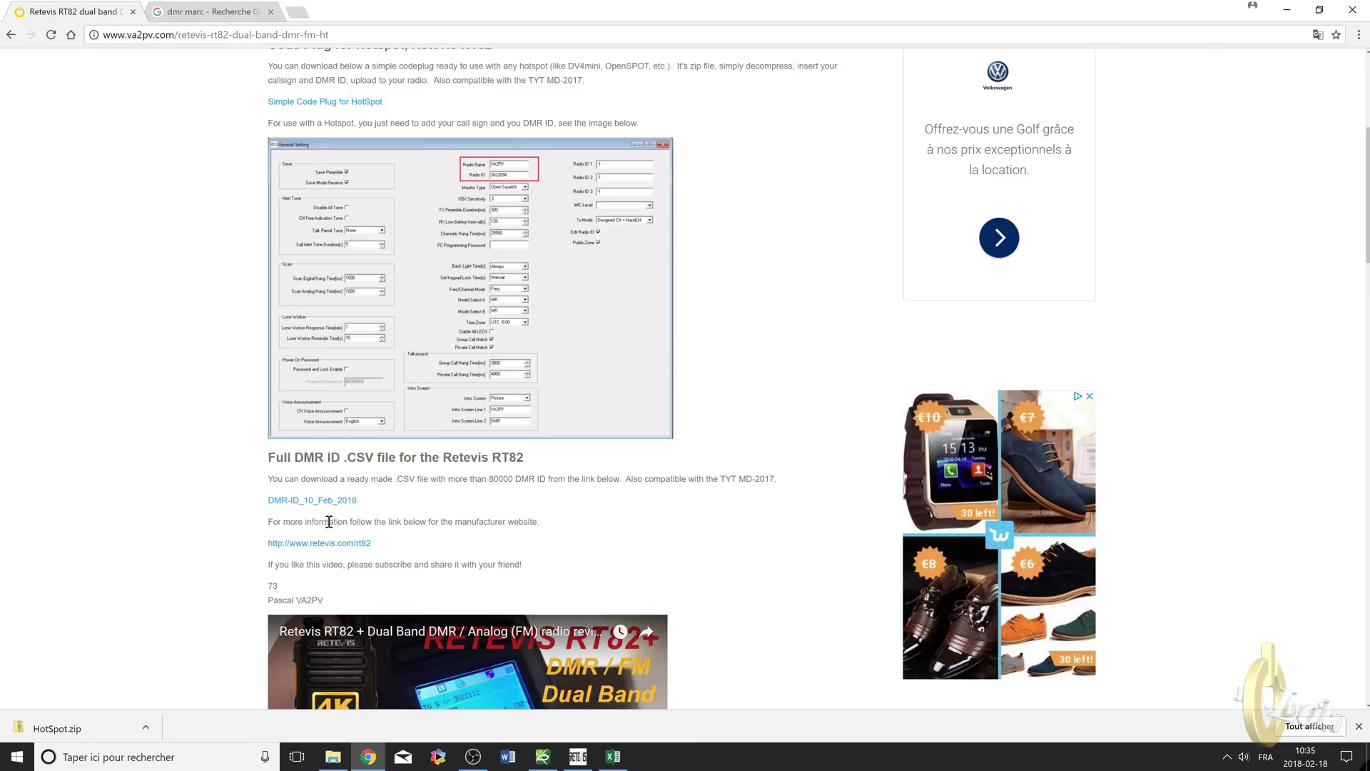
pyautogui.click(314, 503)
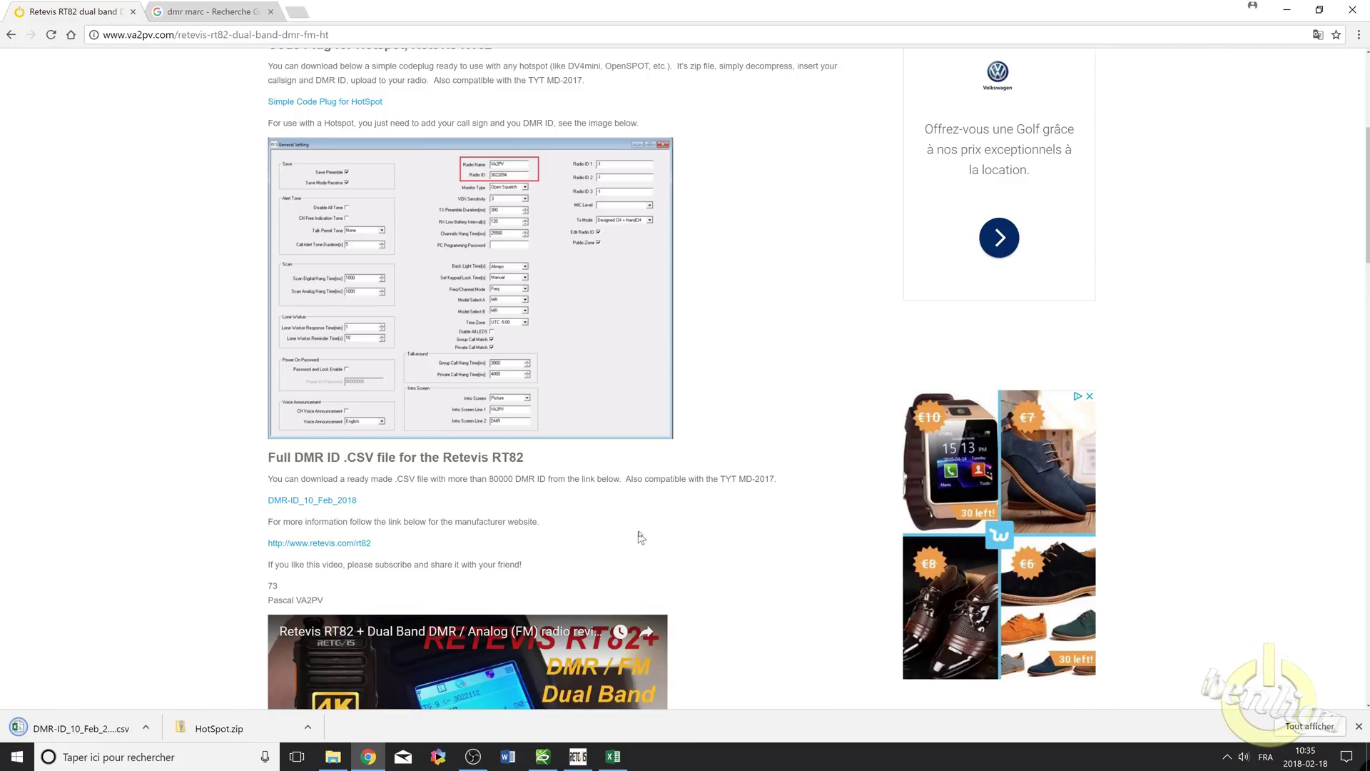
pyautogui.scroll(-1, 649, 539)
pyautogui.scroll(1, 673, 542)
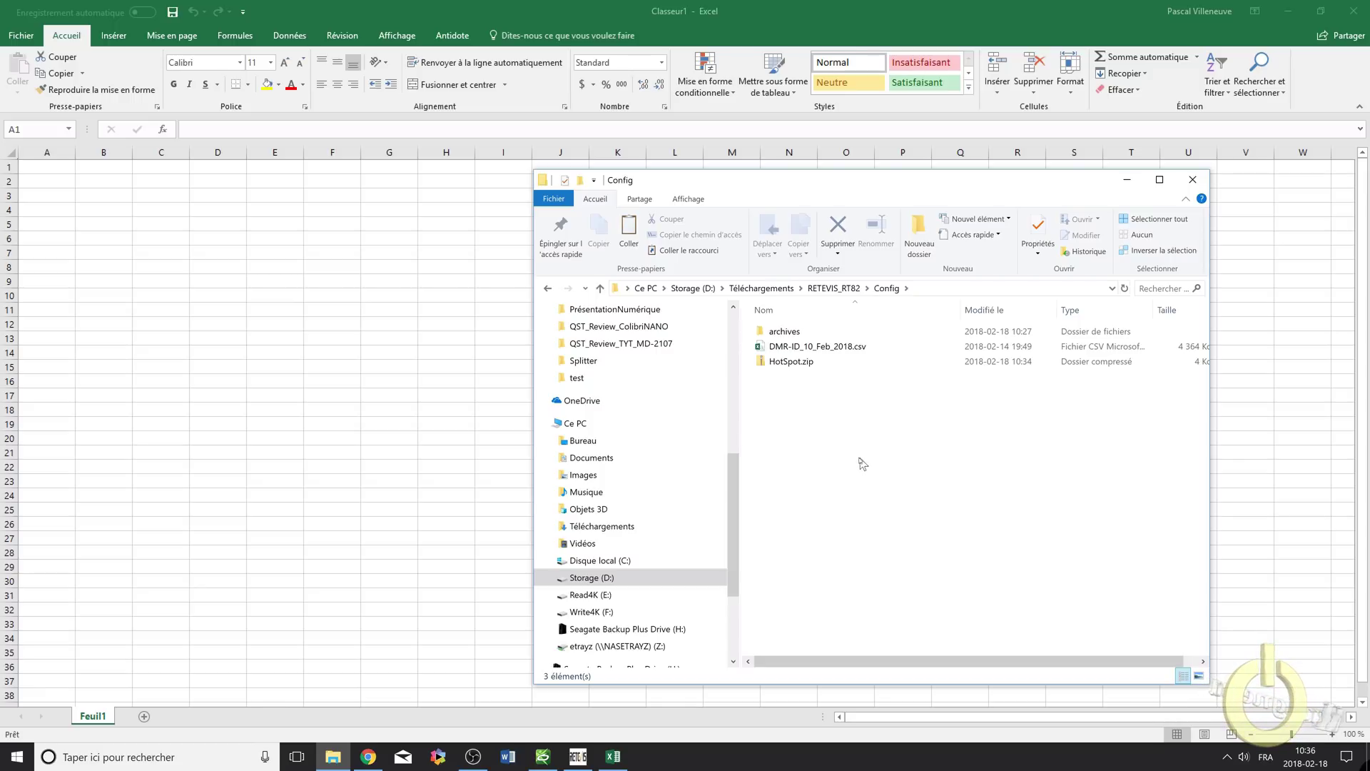
# Extract HotSpot.zip from the Config folder into D:\Download\RETEVIS_RT82\Config\HotSpot.
pyautogui.click(811, 368)
pyautogui.rightClick(821, 362)
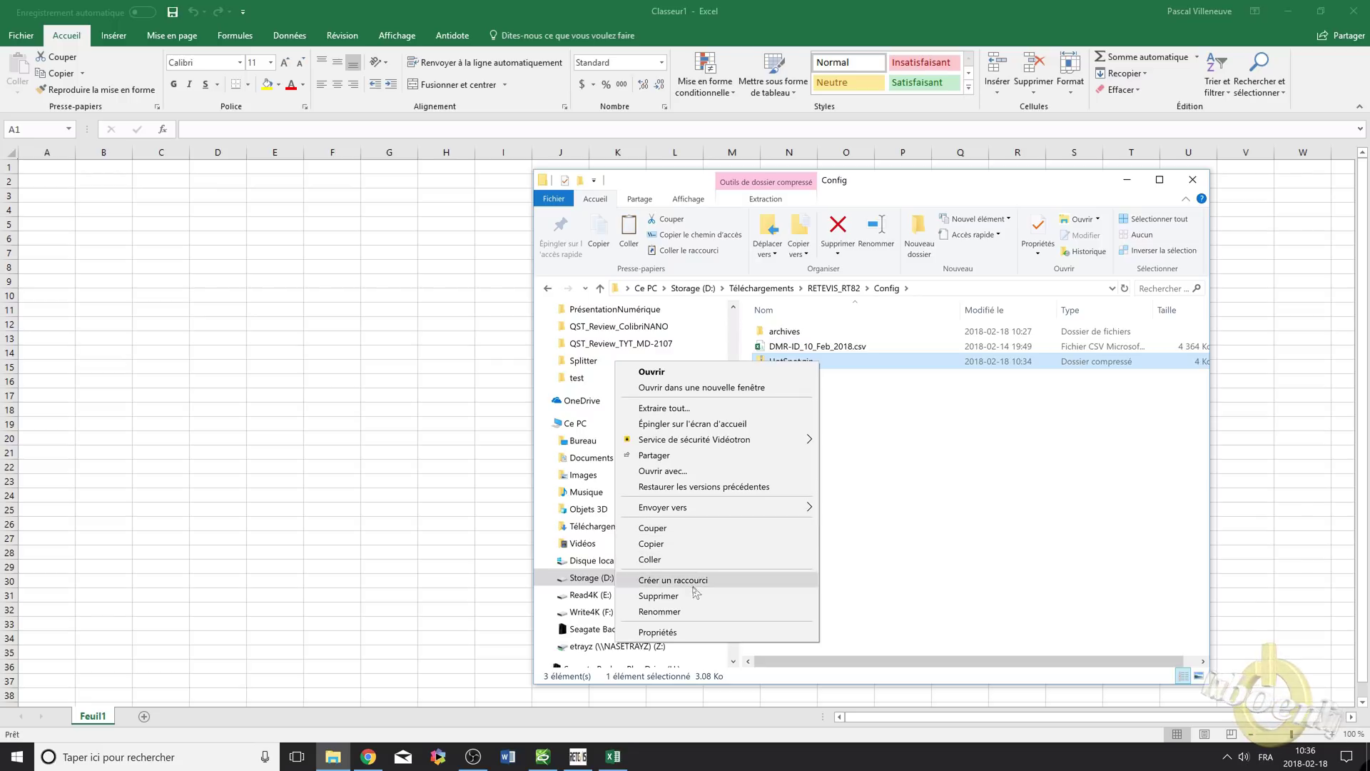
pyautogui.click(951, 454)
pyautogui.click(951, 454)
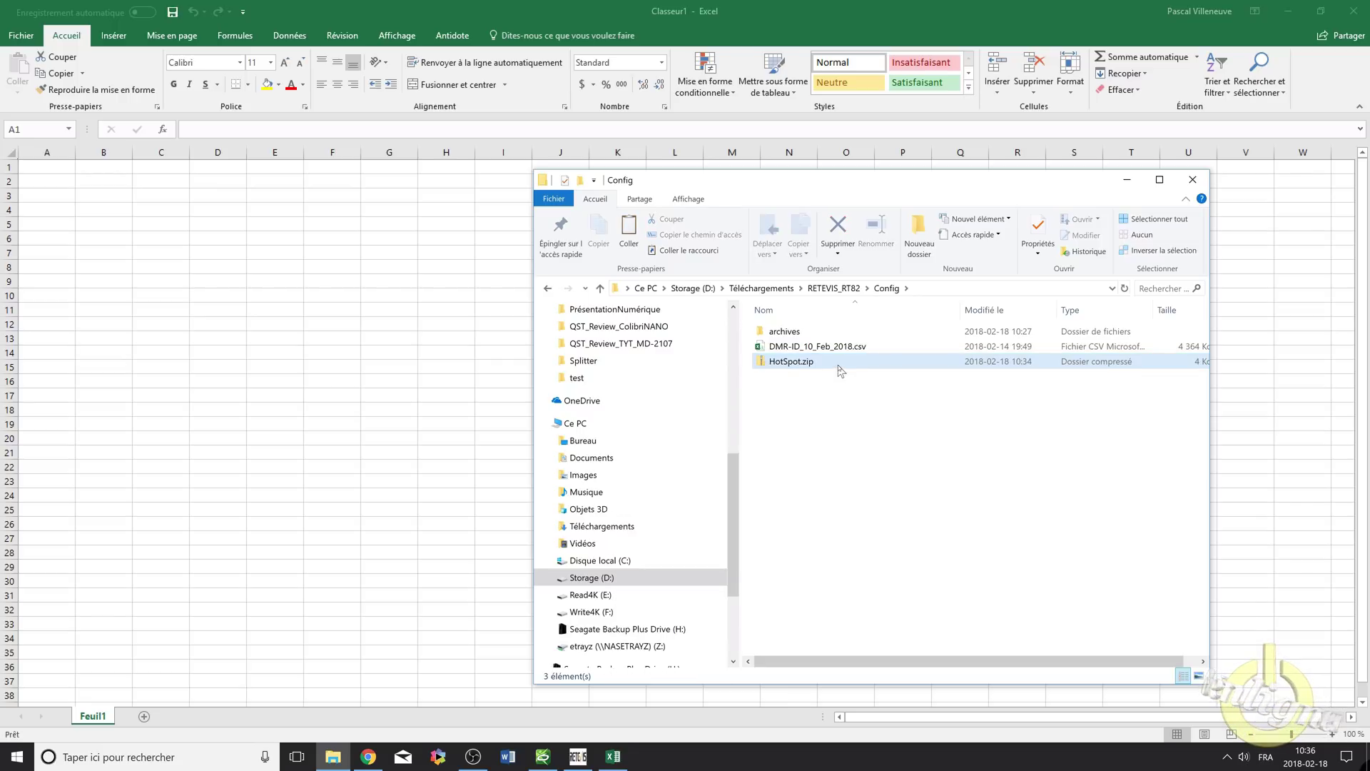
pyautogui.doubleClick(842, 364)
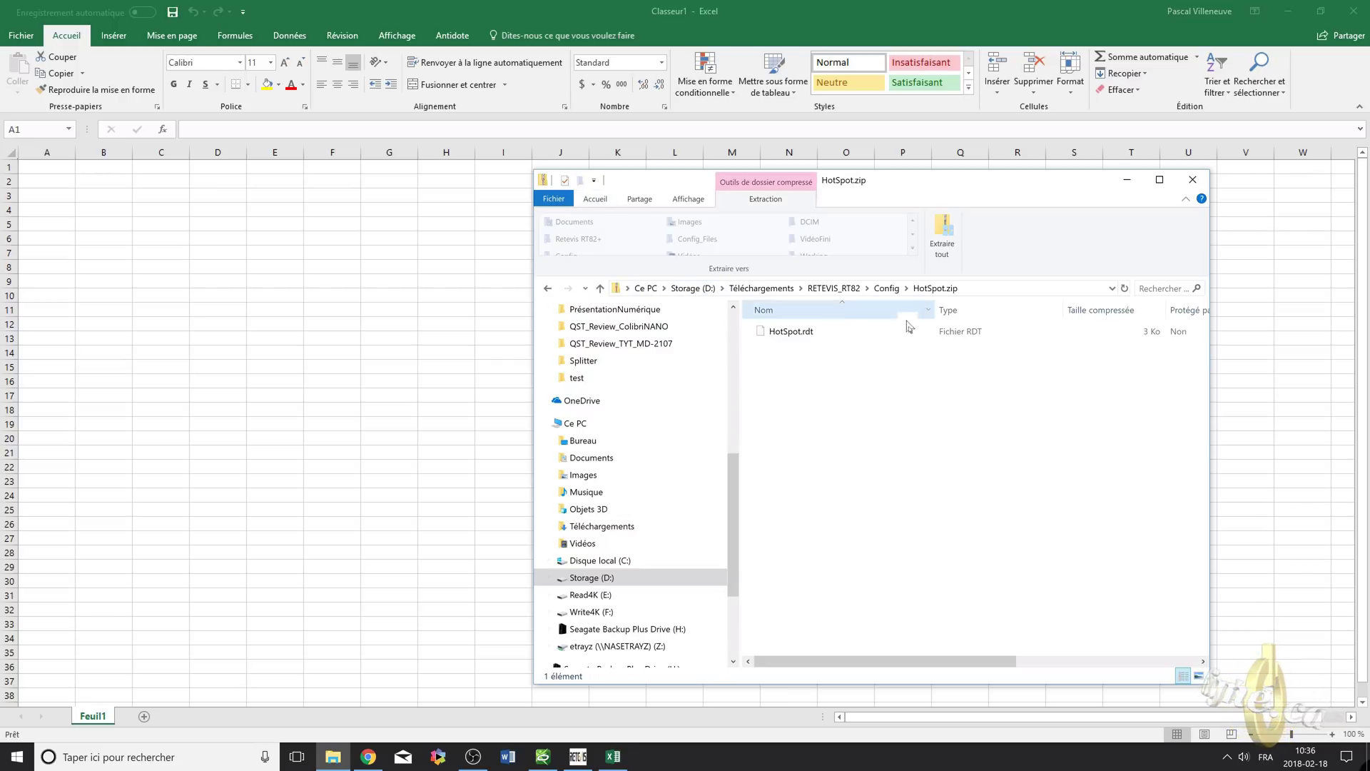
pyautogui.click(941, 240)
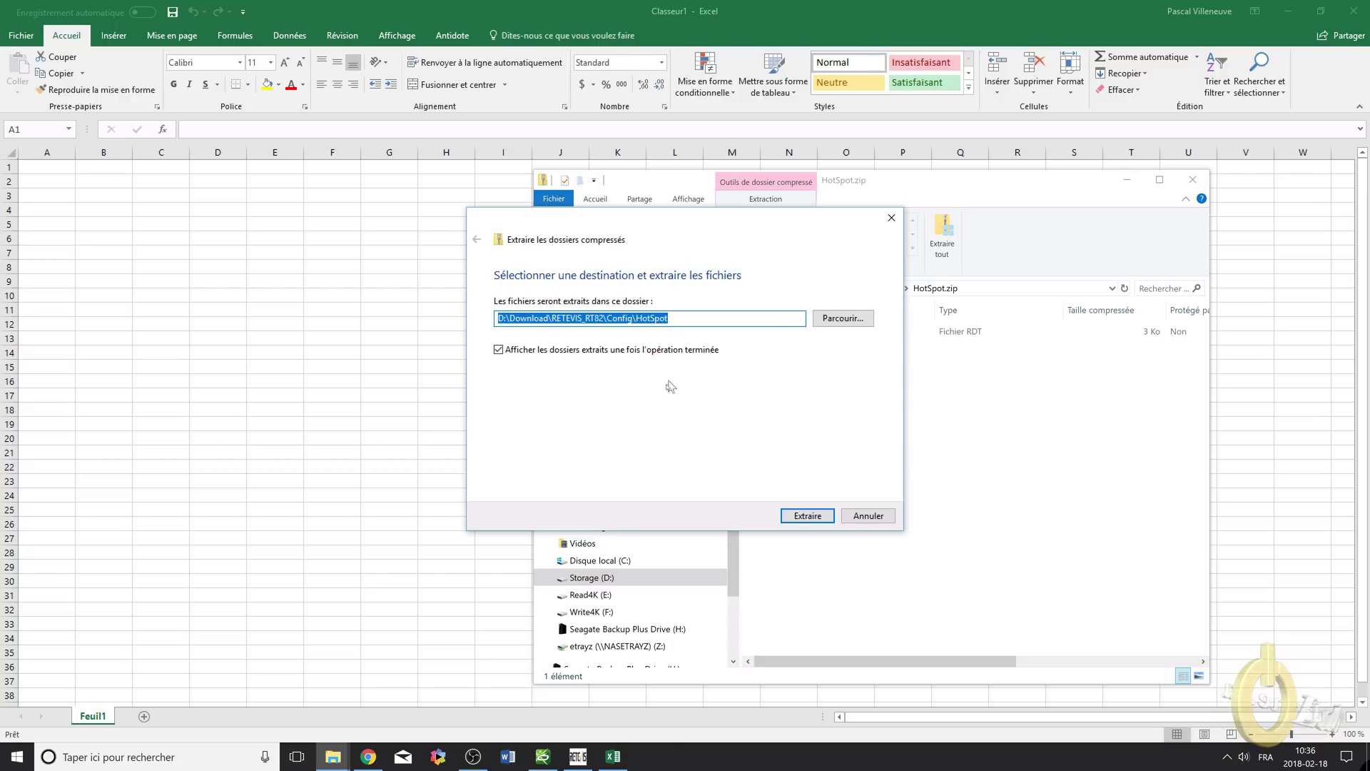
pyautogui.click(795, 516)
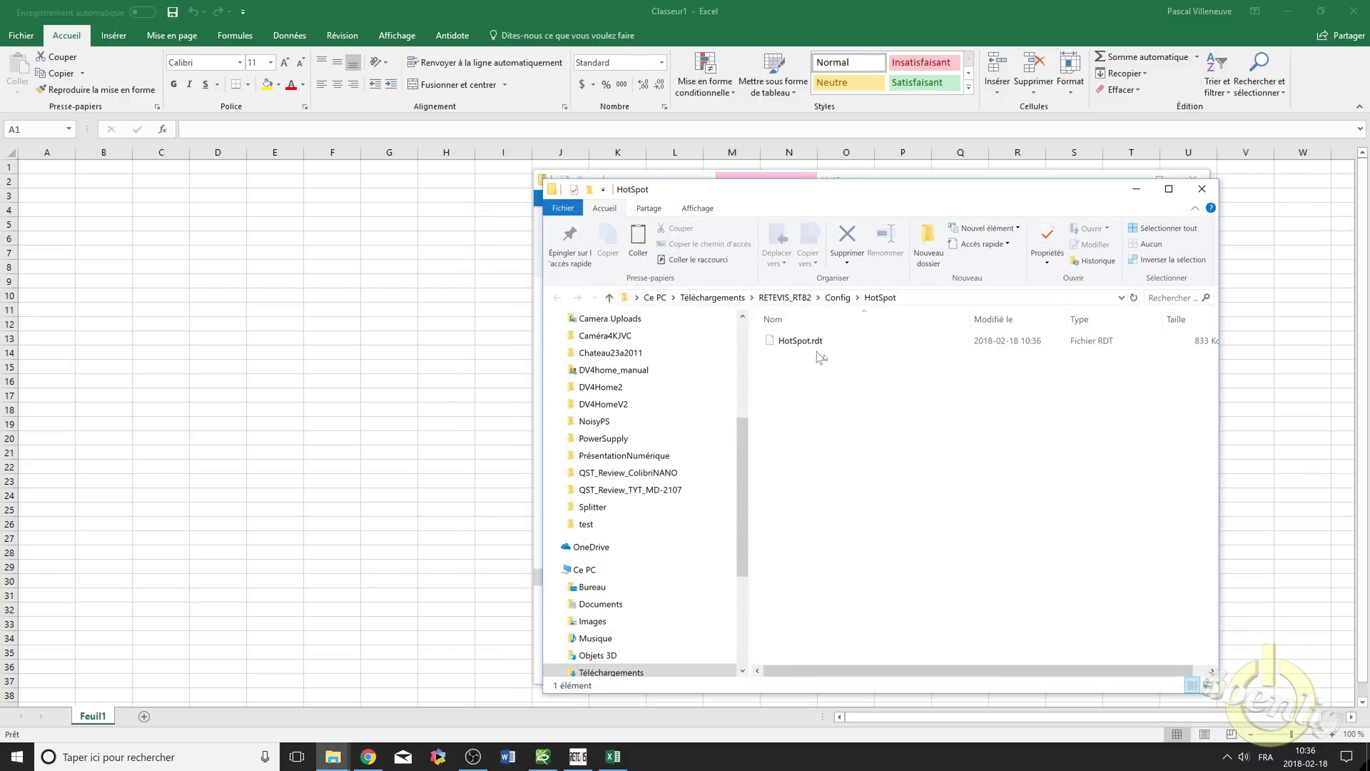
# Move HotSpot.rdt from the extracted HotSpot folder up into the Config folder.
pyautogui.rightClick(798, 341)
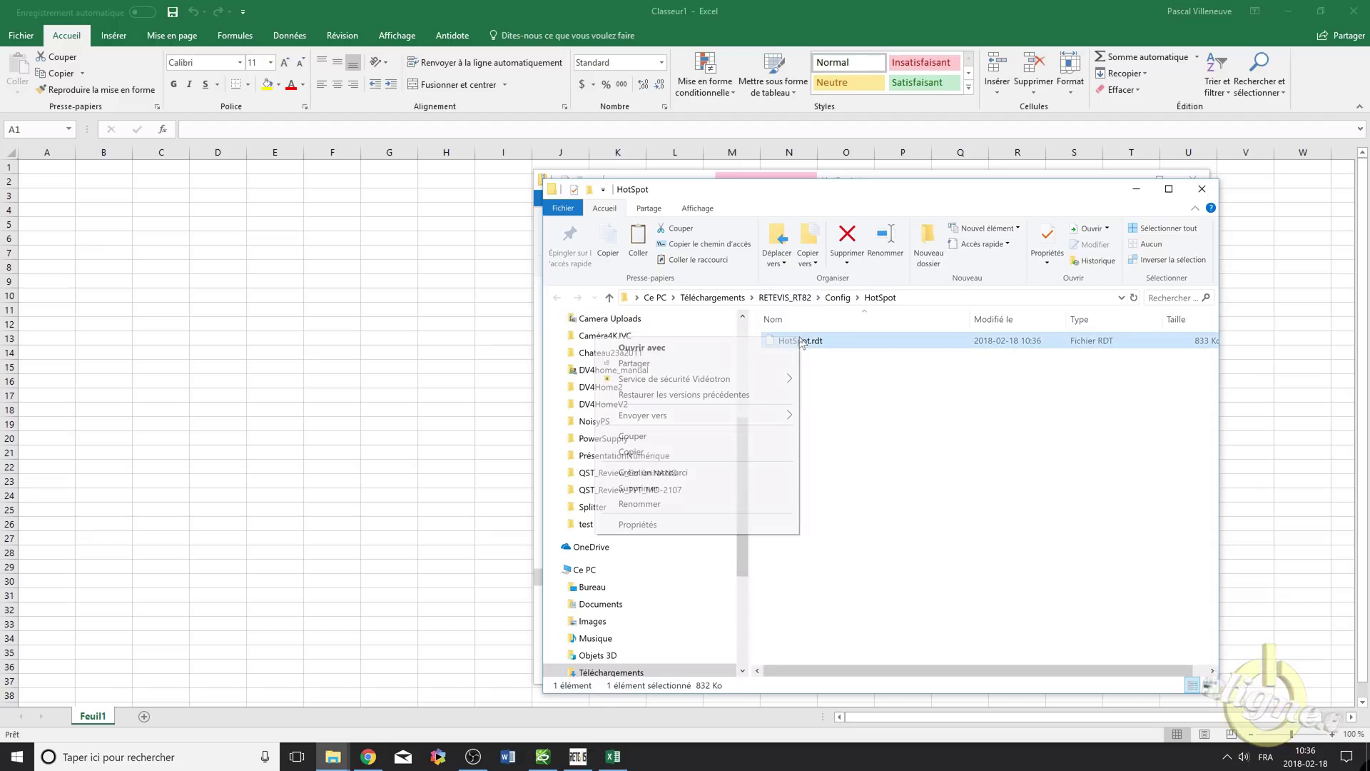
pyautogui.click(633, 436)
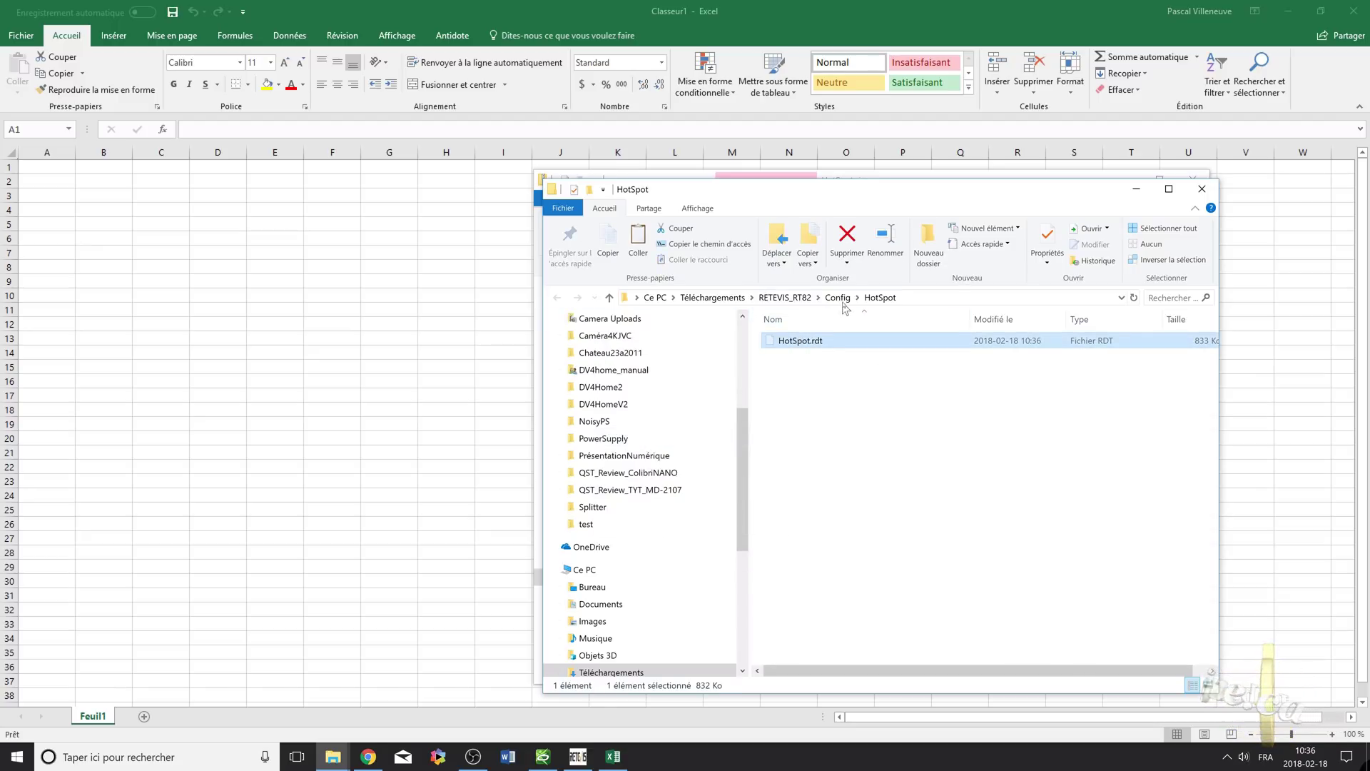
pyautogui.click(838, 297)
pyautogui.rightClick(814, 442)
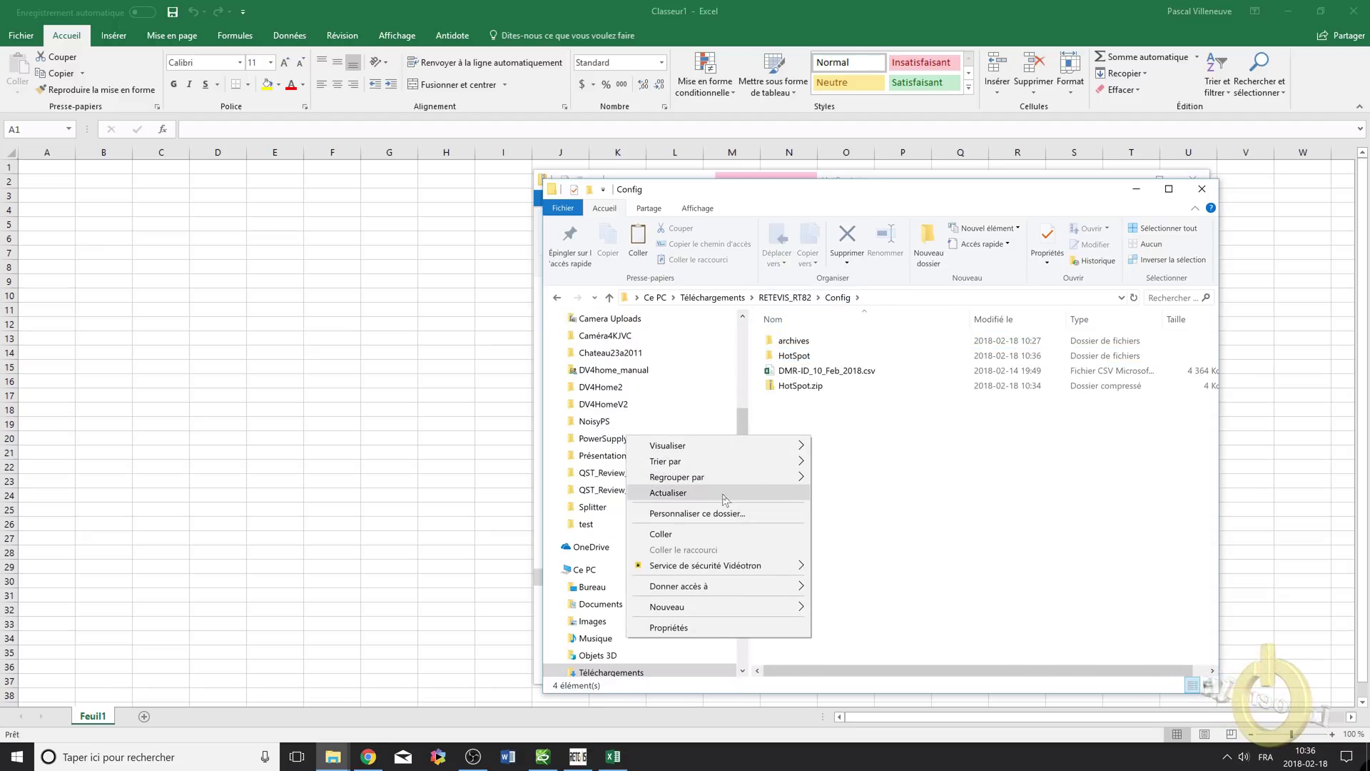
pyautogui.click(688, 534)
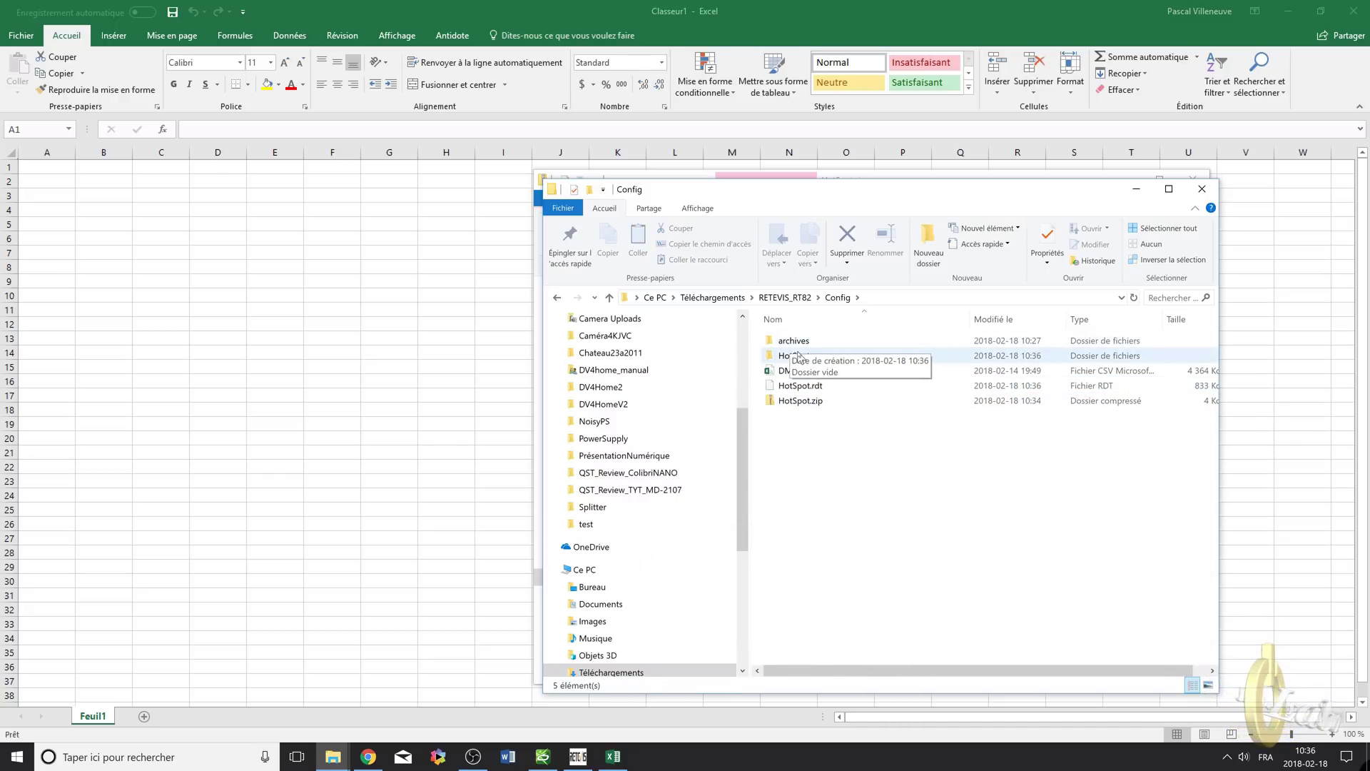
# Delete the emptied HotSpot folder and the HotSpot.zip archive from the Config folder.
pyautogui.doubleClick(795, 355)
pyautogui.click(557, 297)
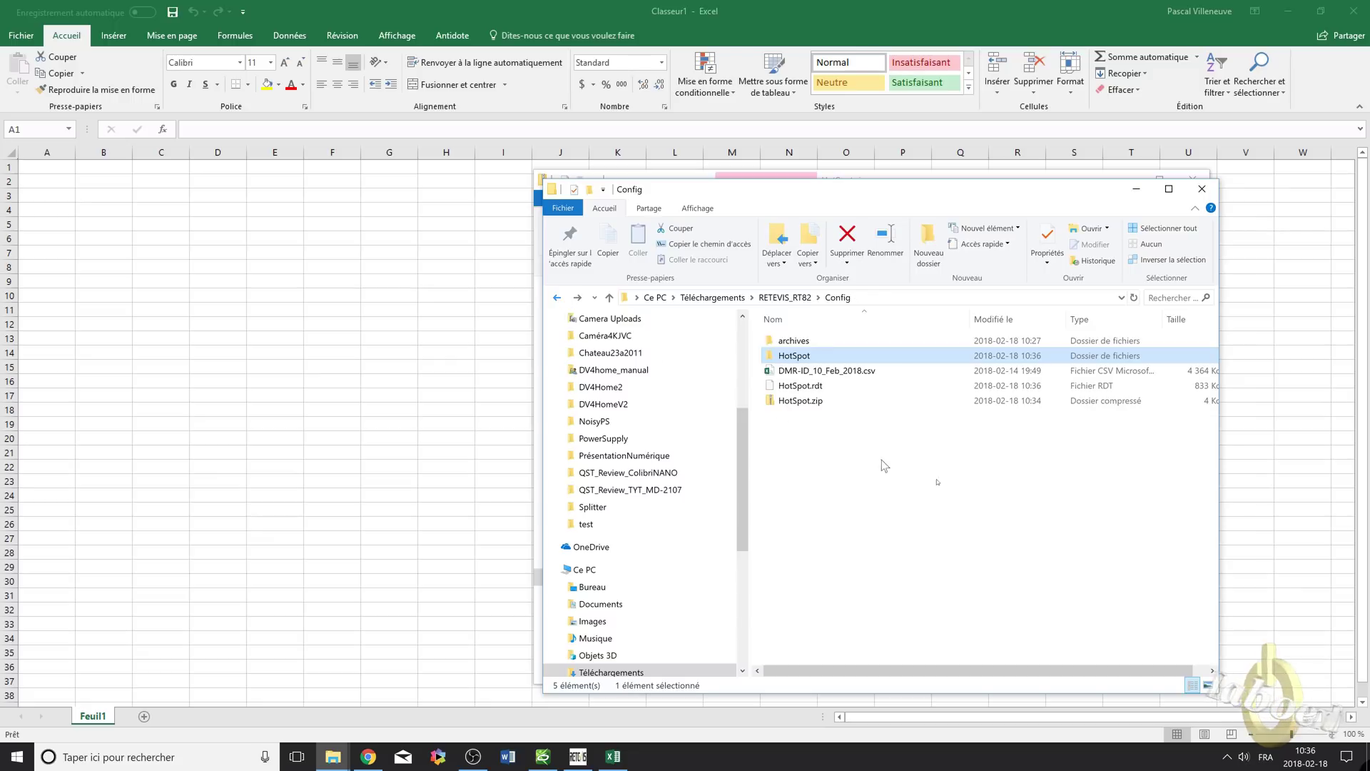
pyautogui.rightClick(804, 354)
pyautogui.click(678, 586)
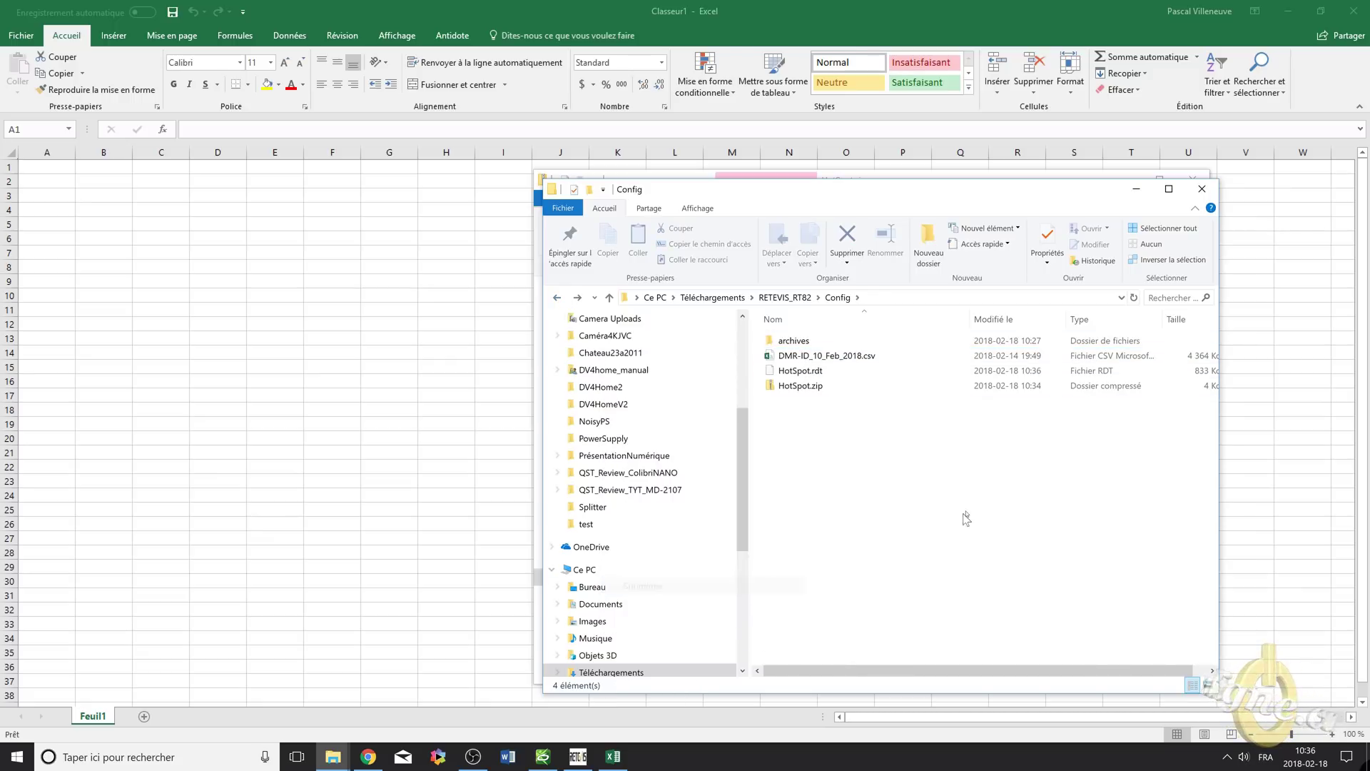
pyautogui.click(826, 389)
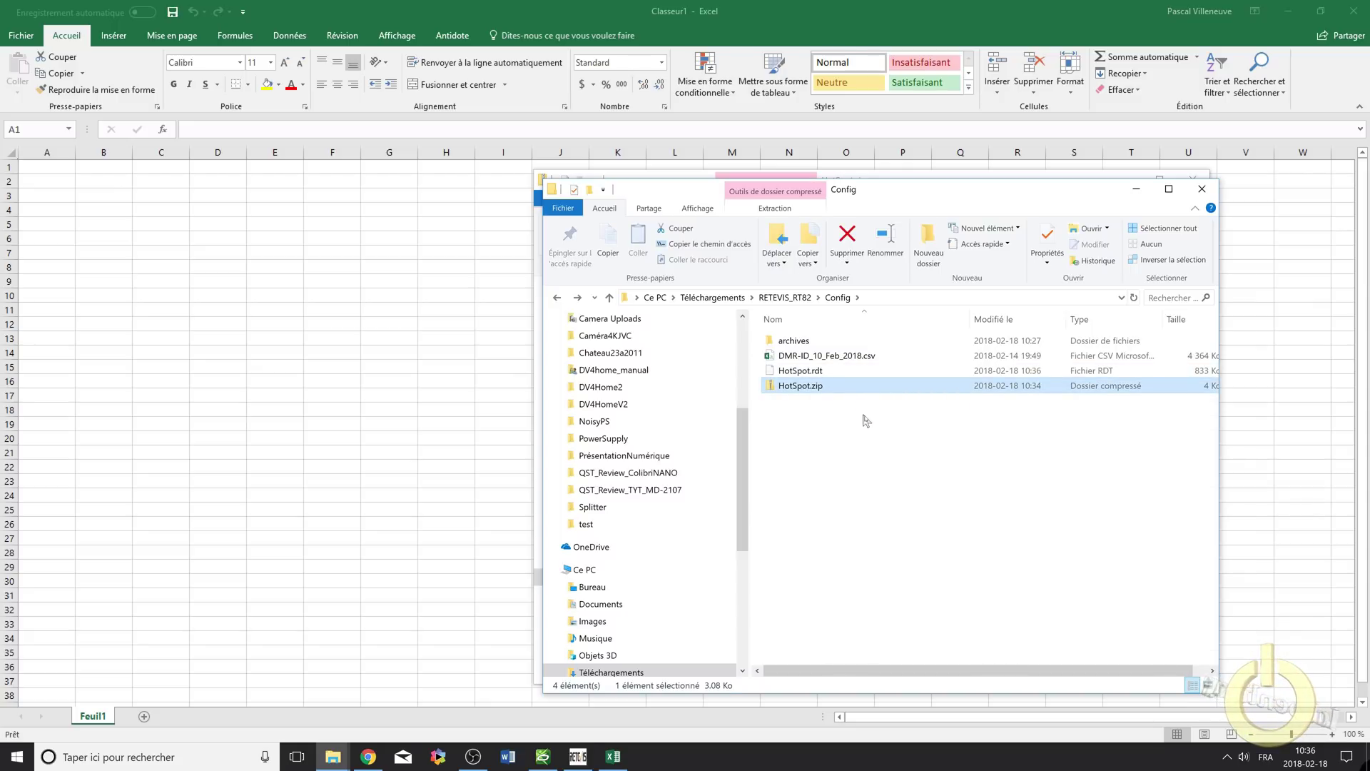
pyautogui.press('Delete')
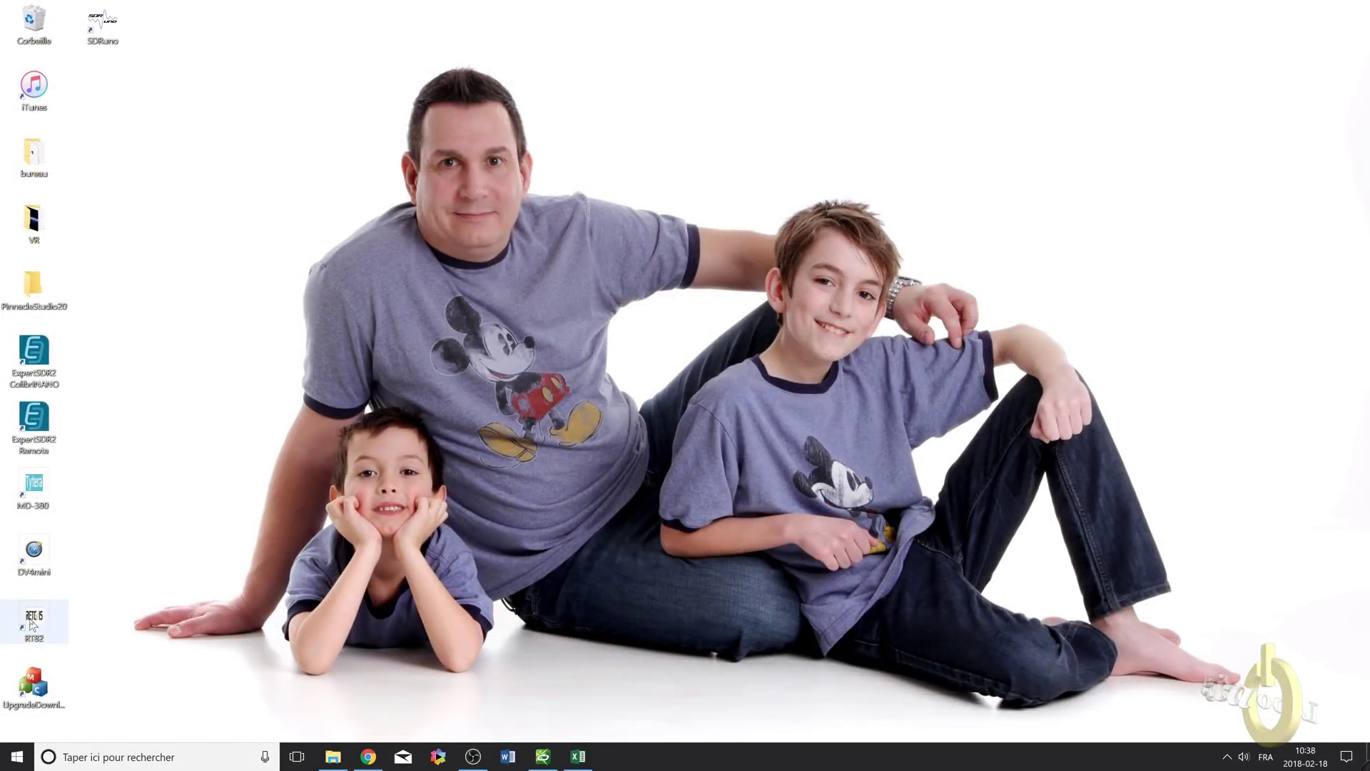
# Launch the RT82 programming software from the desktop and load HotSpot.rdt from the Config folder.
pyautogui.doubleClick(34, 618)
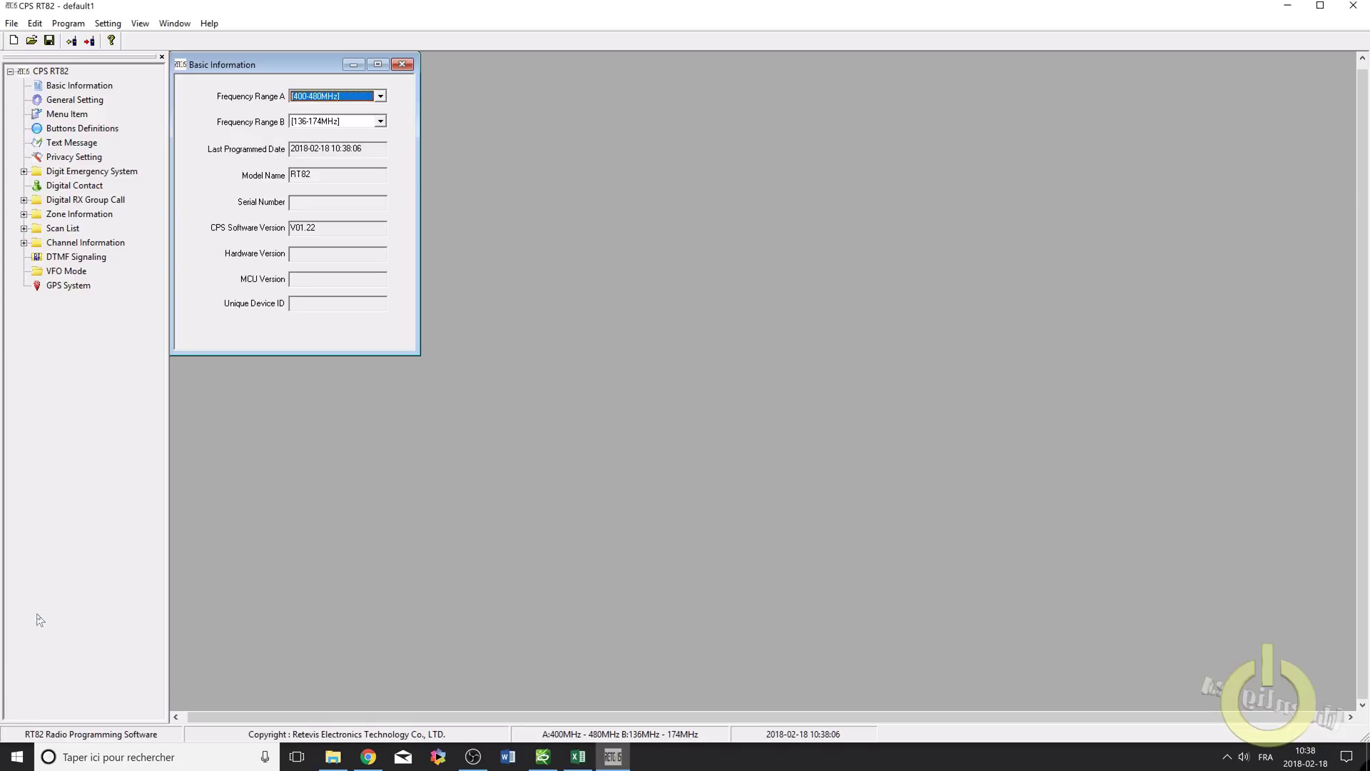
pyautogui.click(31, 41)
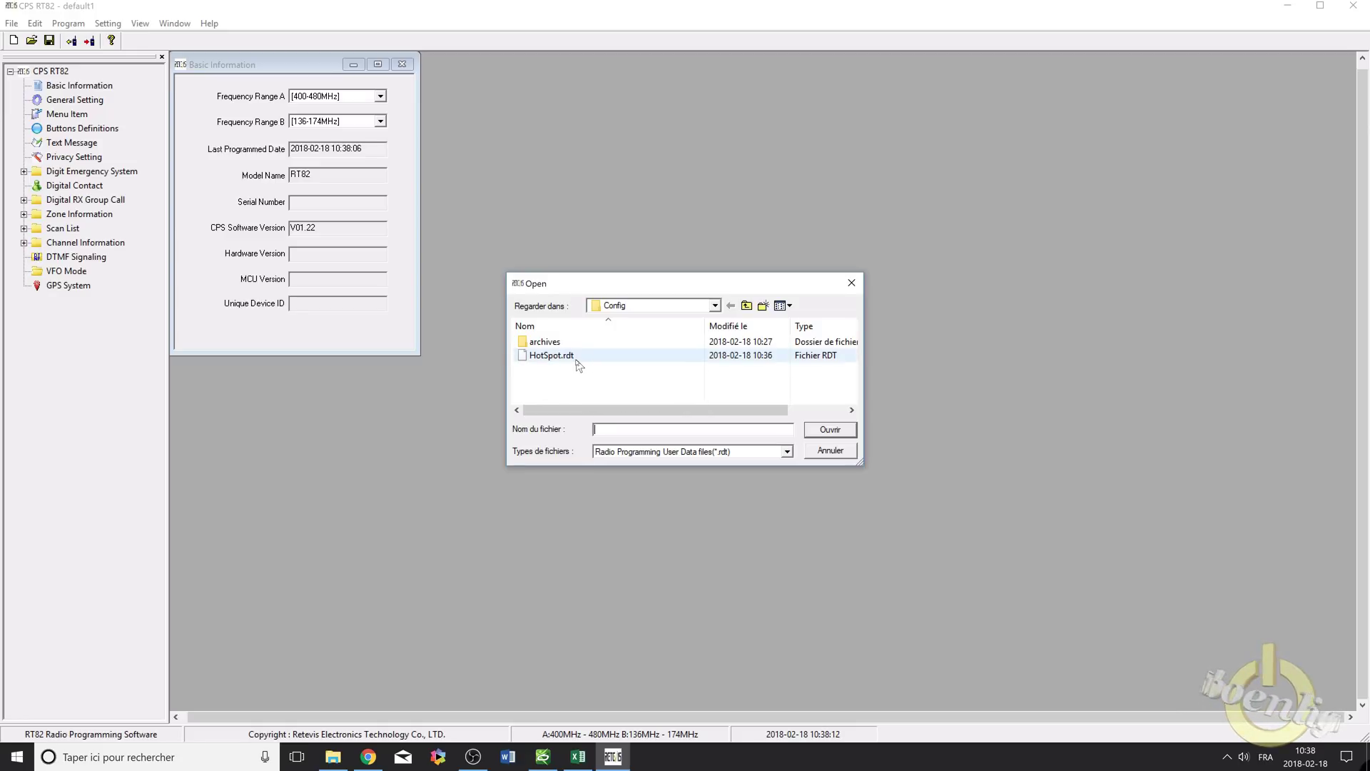
pyautogui.doubleClick(575, 357)
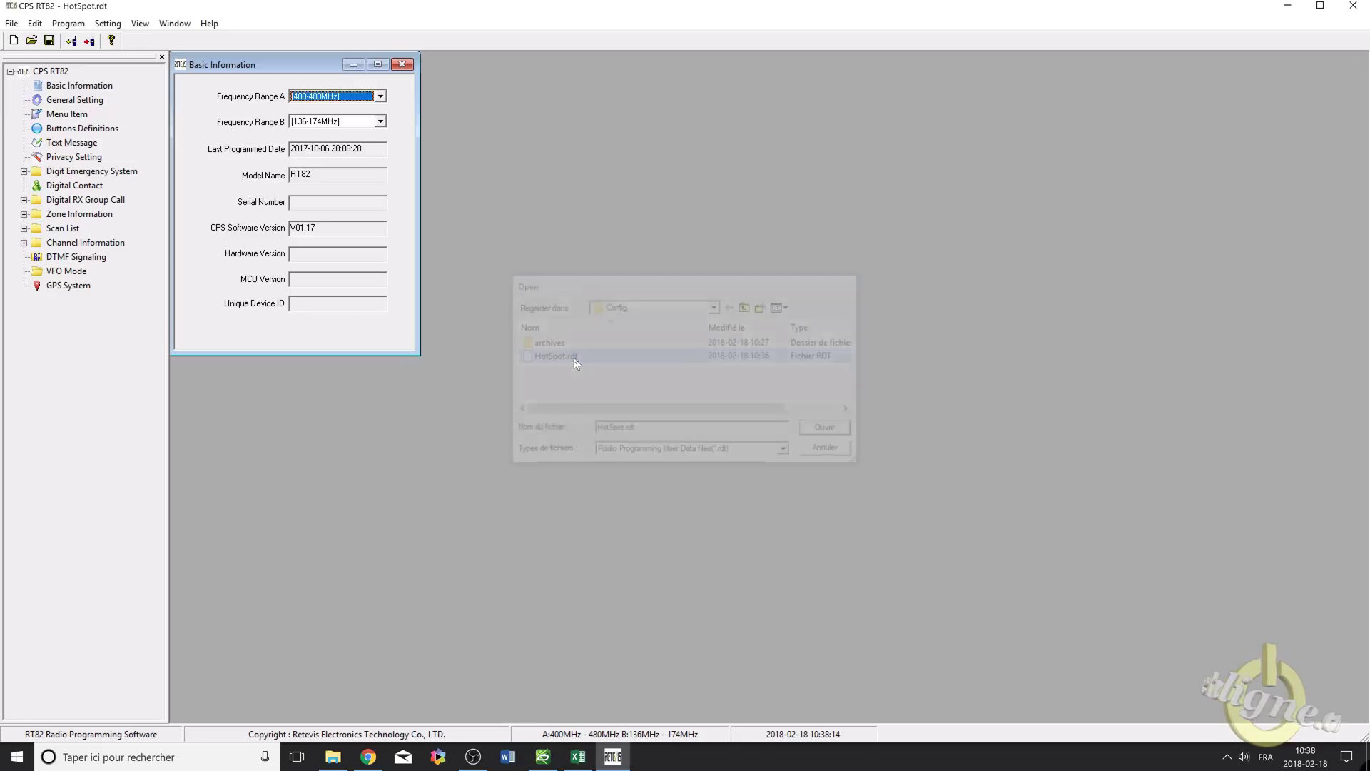
# In General Setting, enter the operator's call sign as Radio Name and the operator's DMR ID as Radio ID.
pyautogui.click(78, 84)
pyautogui.doubleClick(71, 101)
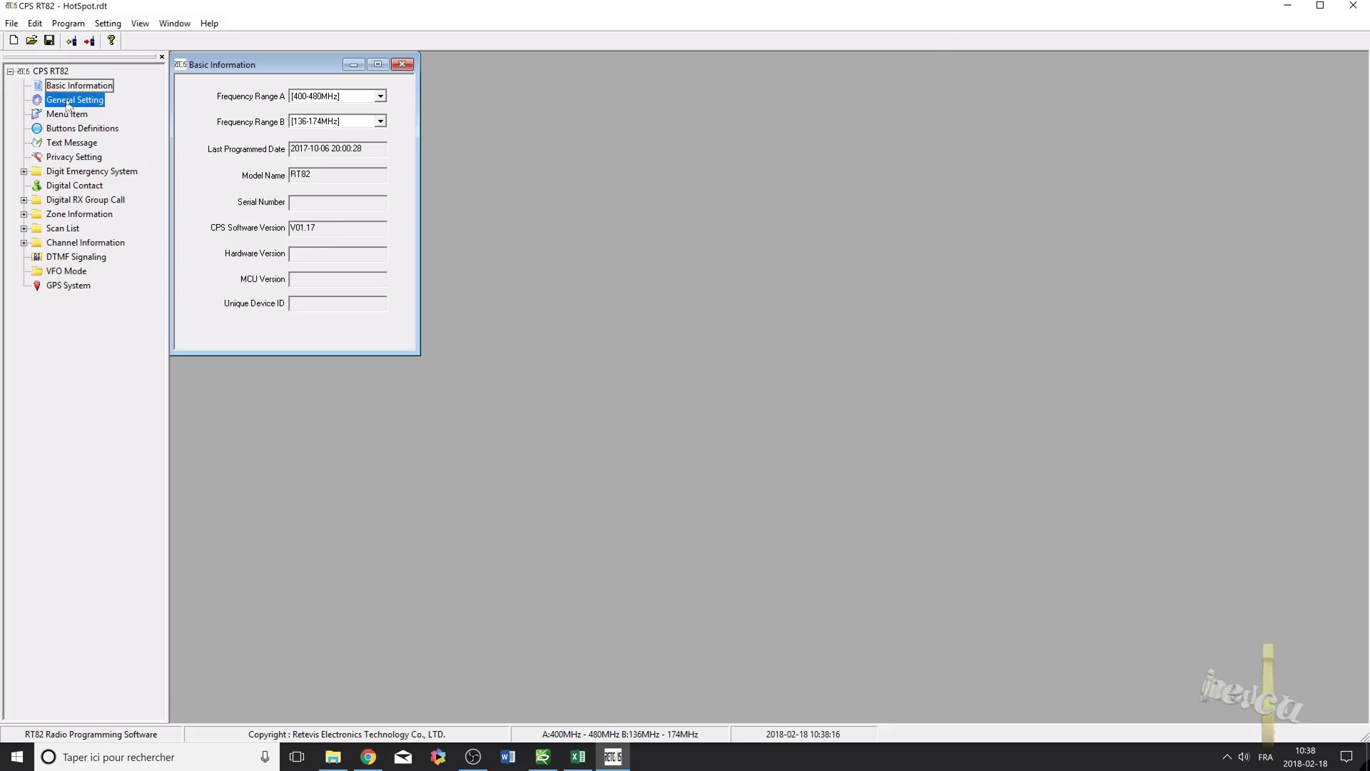
pyautogui.moveTo(636, 105); pyautogui.dragTo(545, 87)
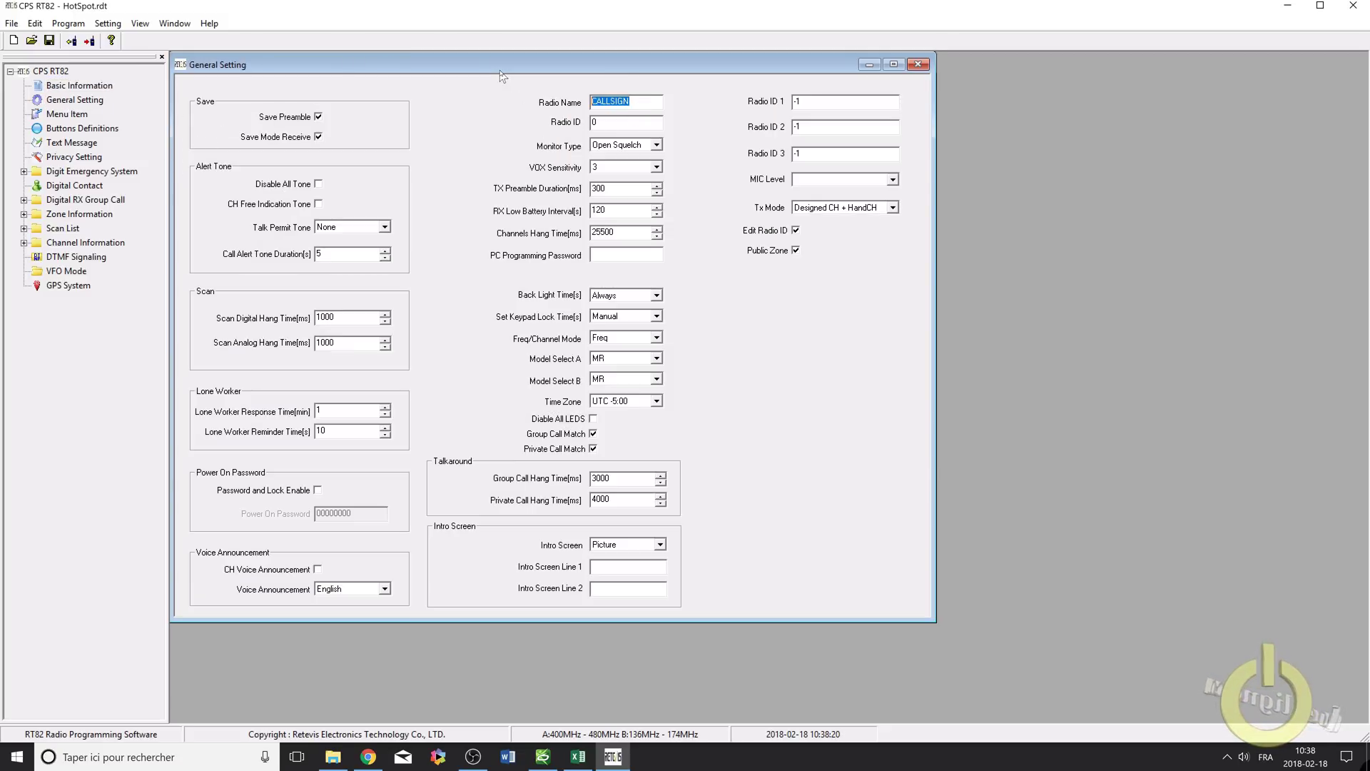
pyautogui.write('VA2PV')
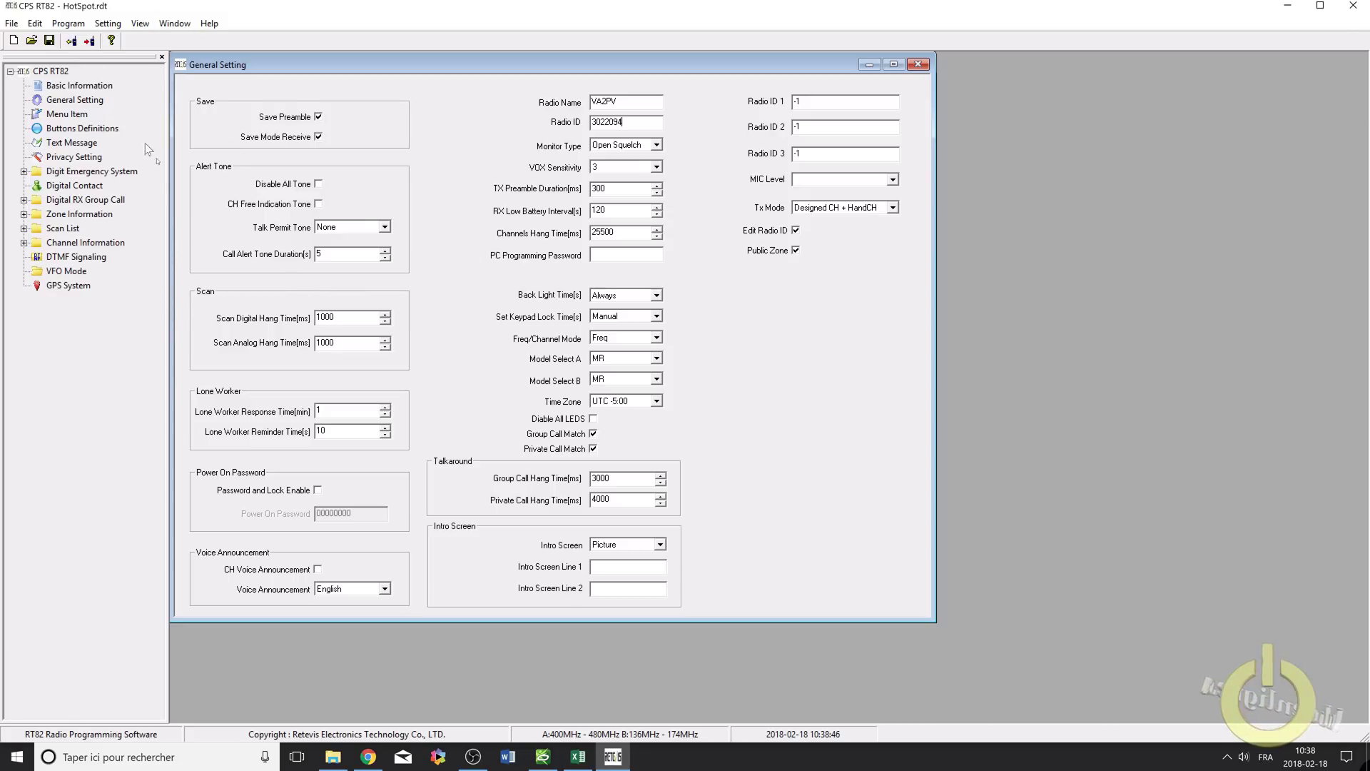
pyautogui.click(919, 65)
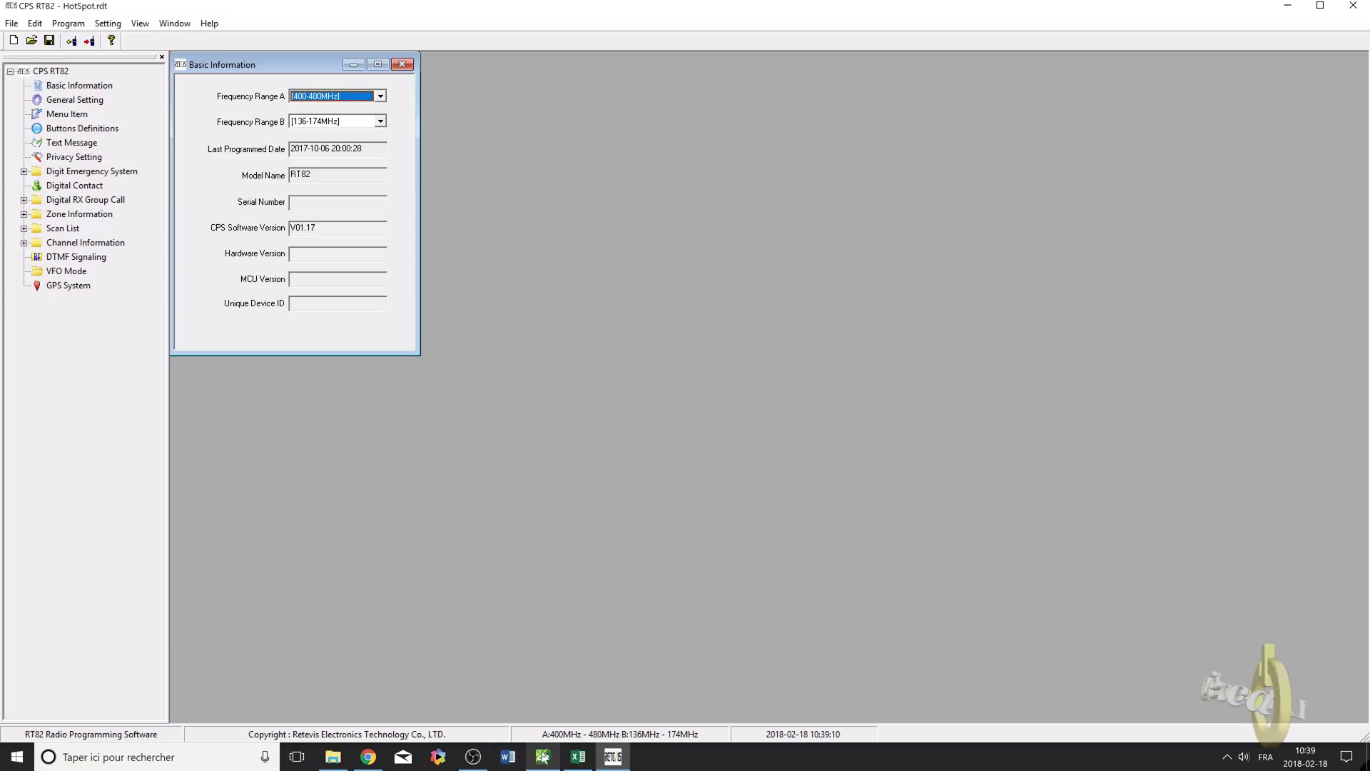
# Switch to Chrome and open the DMR-MARC Network database page from the dmr marc search results.
pyautogui.click(368, 758)
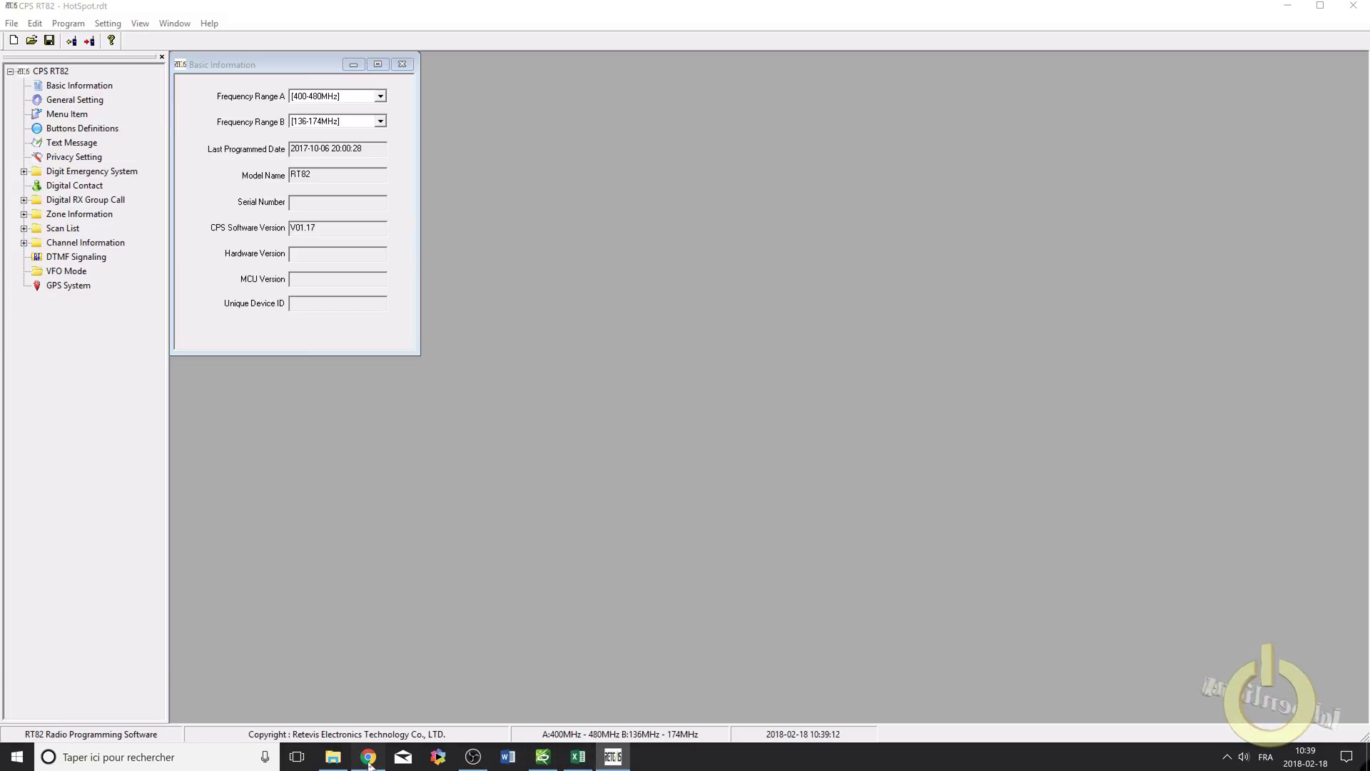
pyautogui.click(186, 11)
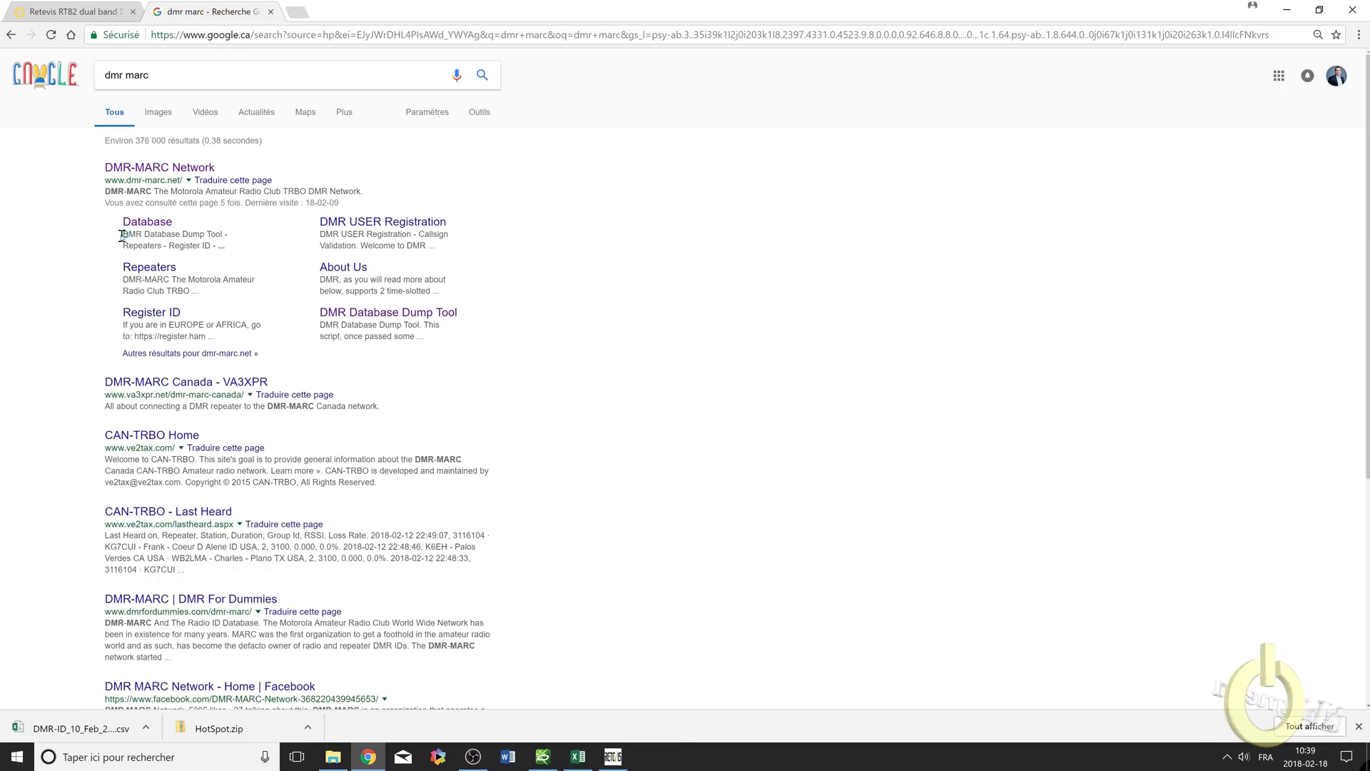
pyautogui.click(177, 70)
pyautogui.click(614, 189)
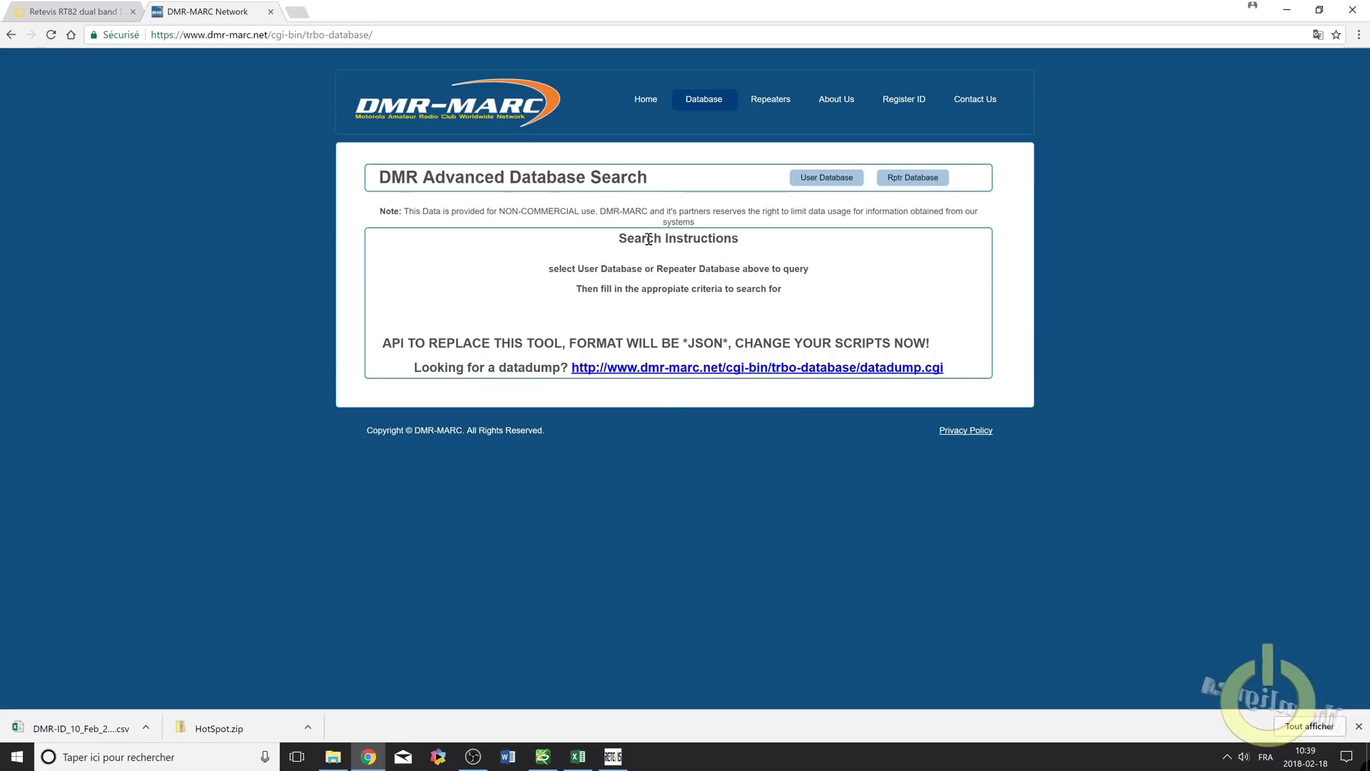
# Download the DMR-MARC users table in CSV format with header via the datadump tool, and bring up the Config folder in File Explorer.
pyautogui.click(696, 368)
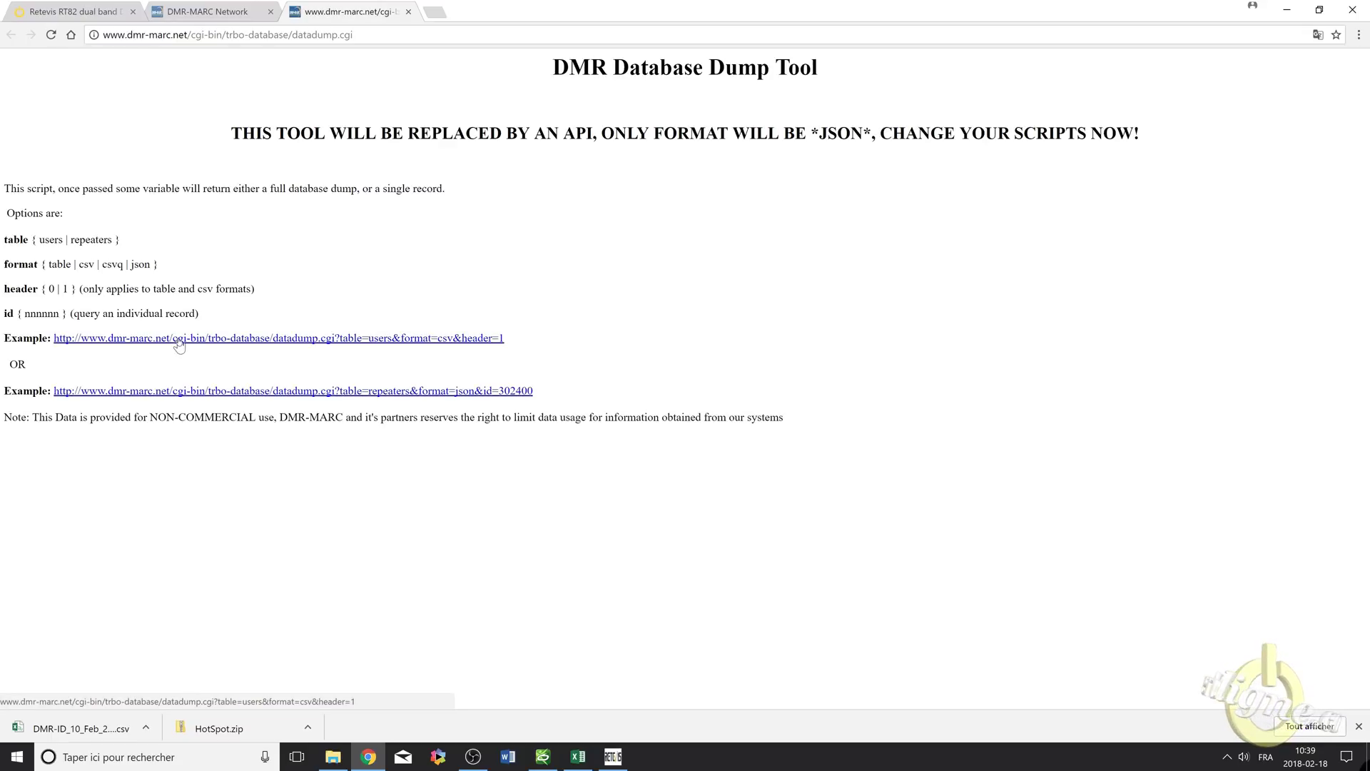
pyautogui.click(178, 343)
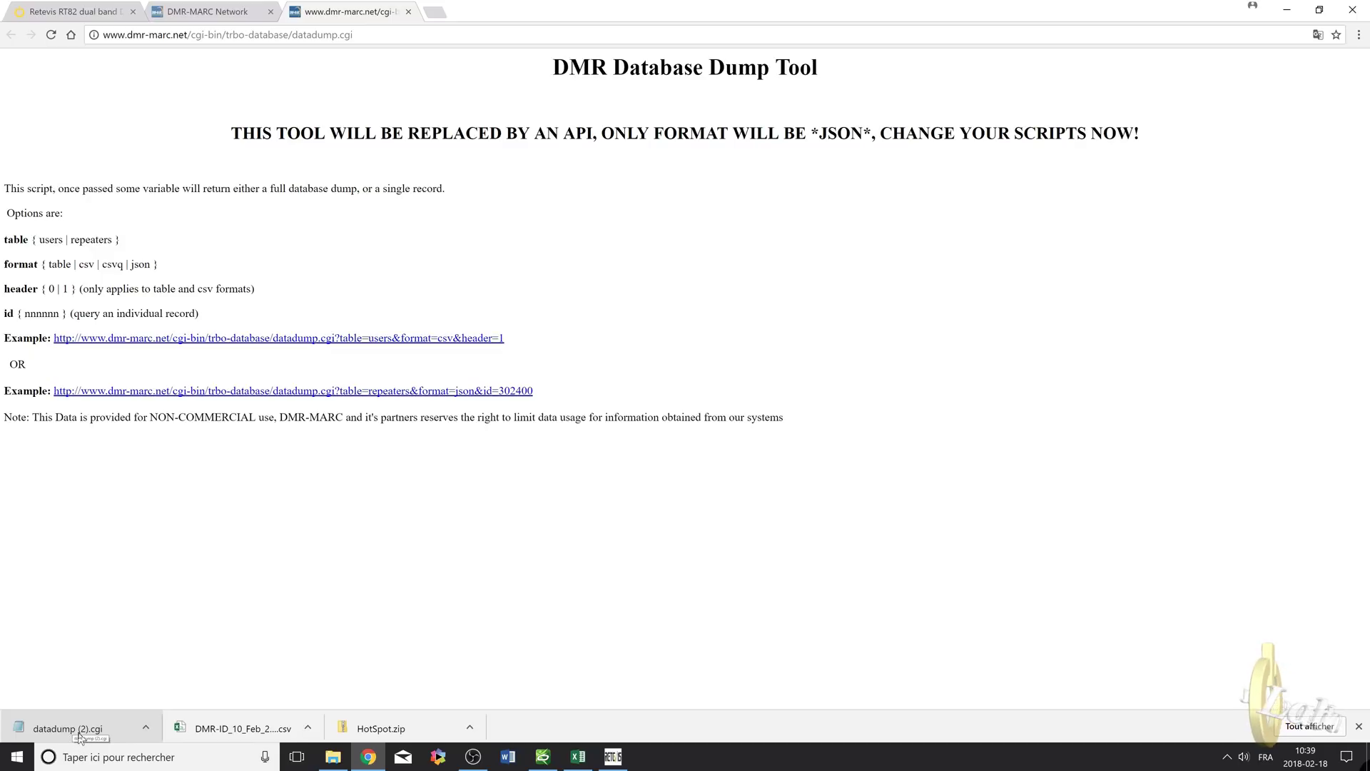
pyautogui.click(333, 757)
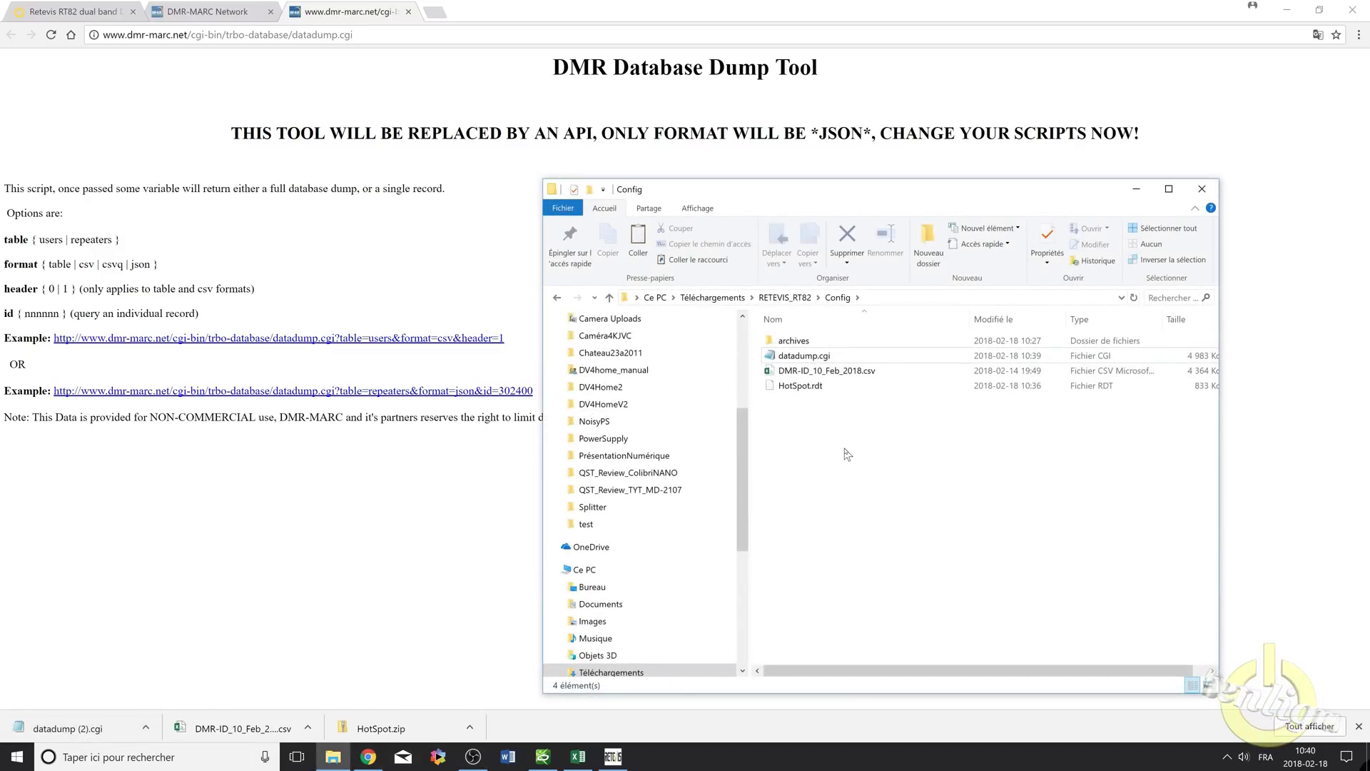
# Rename datadump.cgi in the Config folder to datadump.csv and accept the file extension change.
pyautogui.click(846, 357)
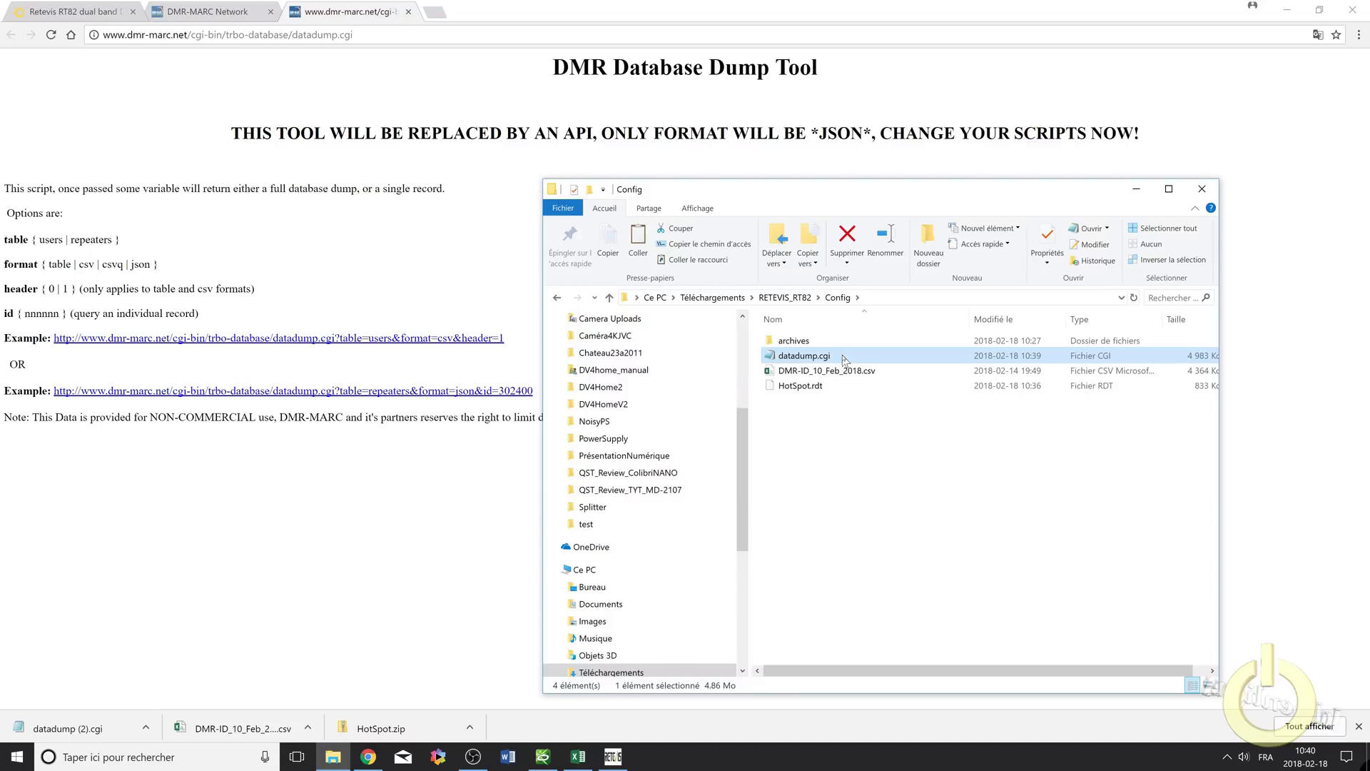
pyautogui.click(844, 360)
pyautogui.moveTo(821, 356); pyautogui.dragTo(858, 365)
pyautogui.write('cs')
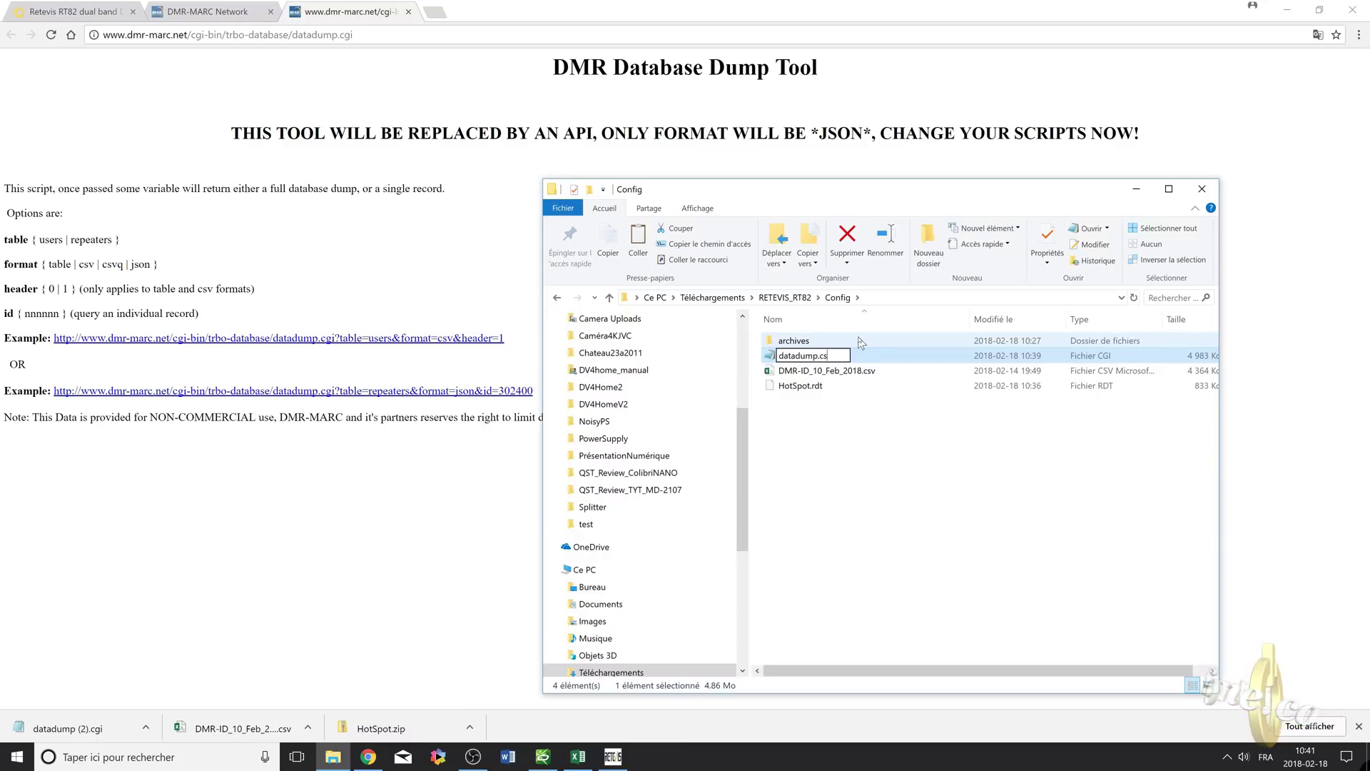
pyautogui.write('v')
pyautogui.press('Return')
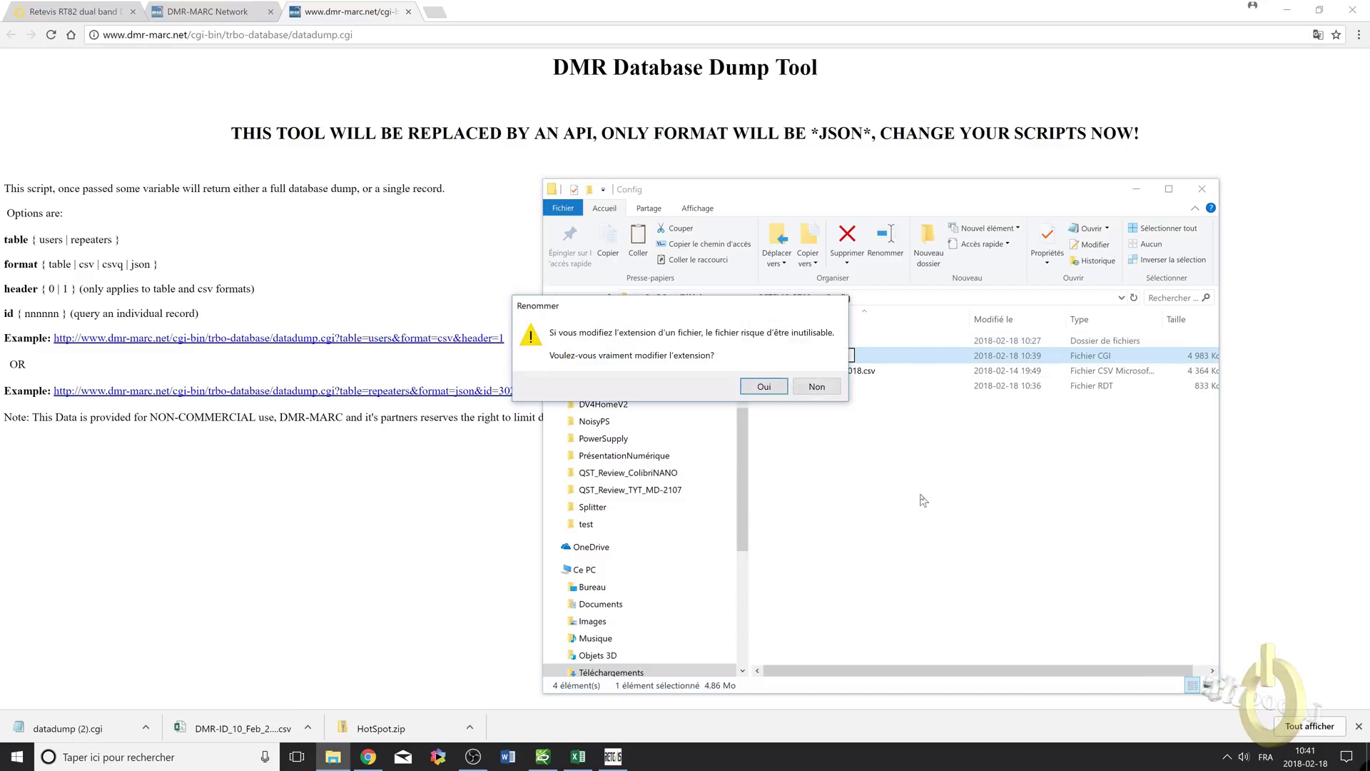
pyautogui.click(764, 387)
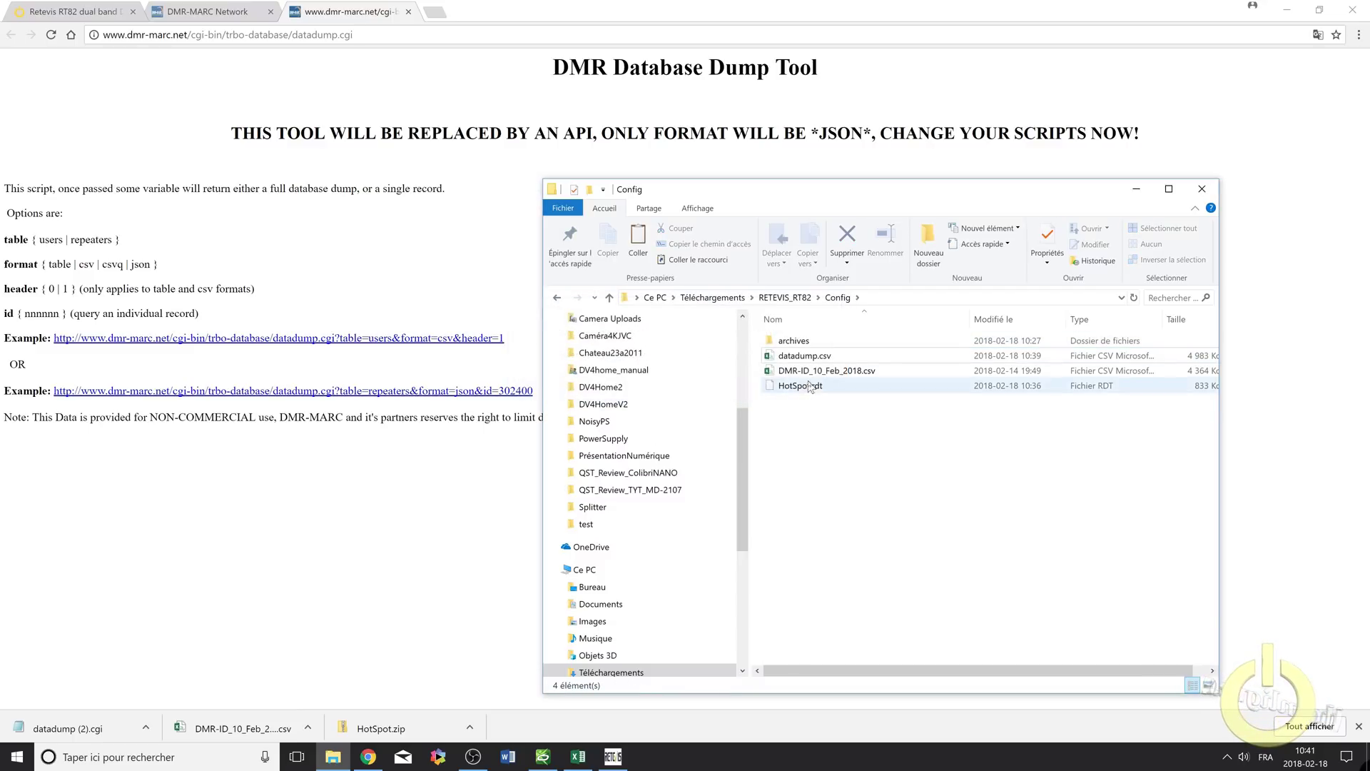
# Find Excel 2016 through the Windows search and launch it.
pyautogui.click(109, 759)
pyautogui.write('e')
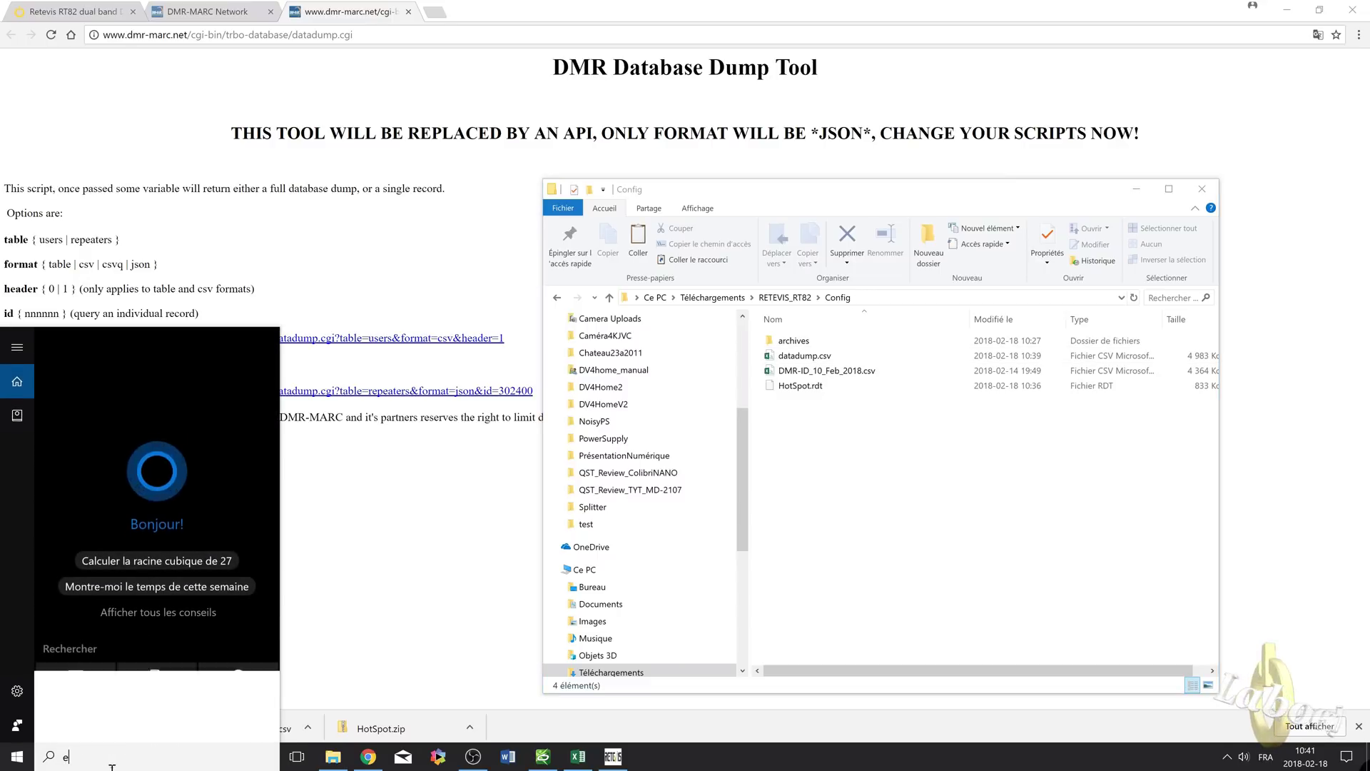
pyautogui.write('xcel')
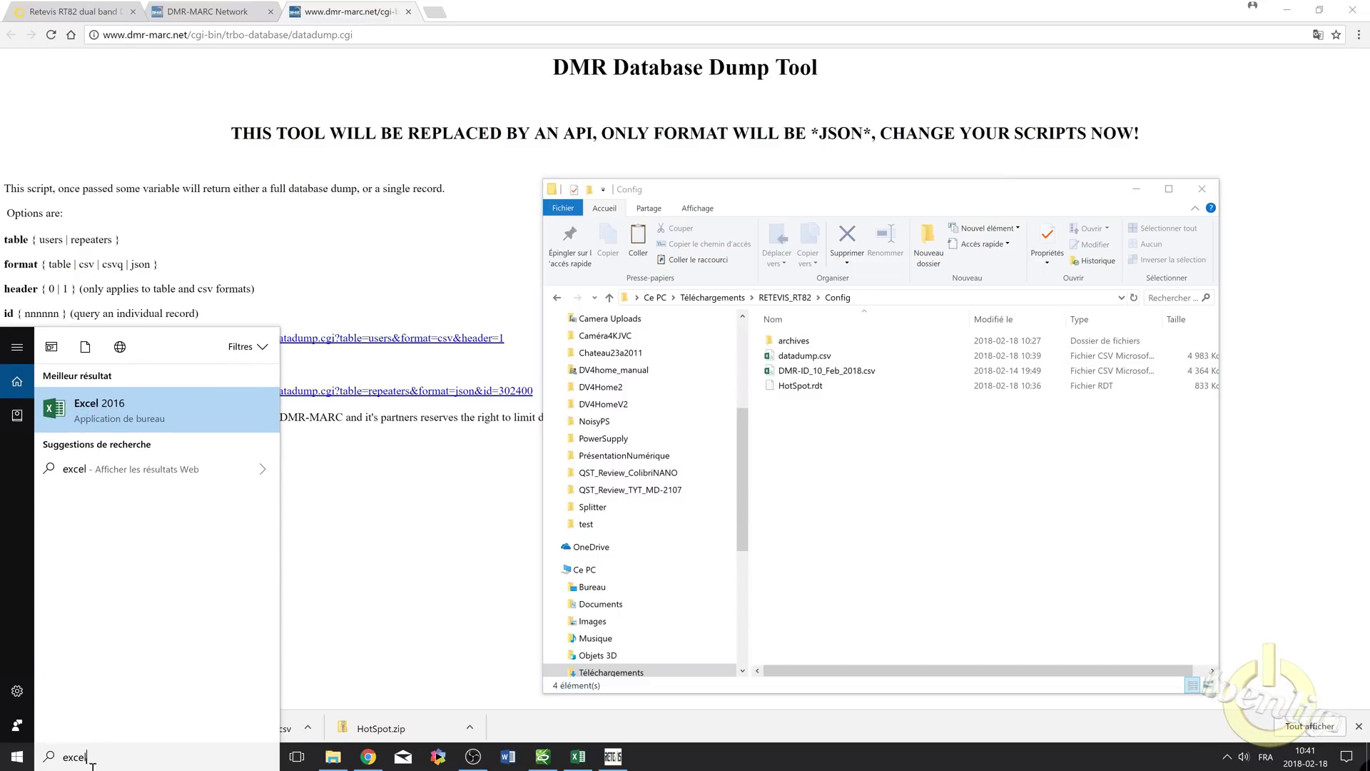
pyautogui.click(126, 410)
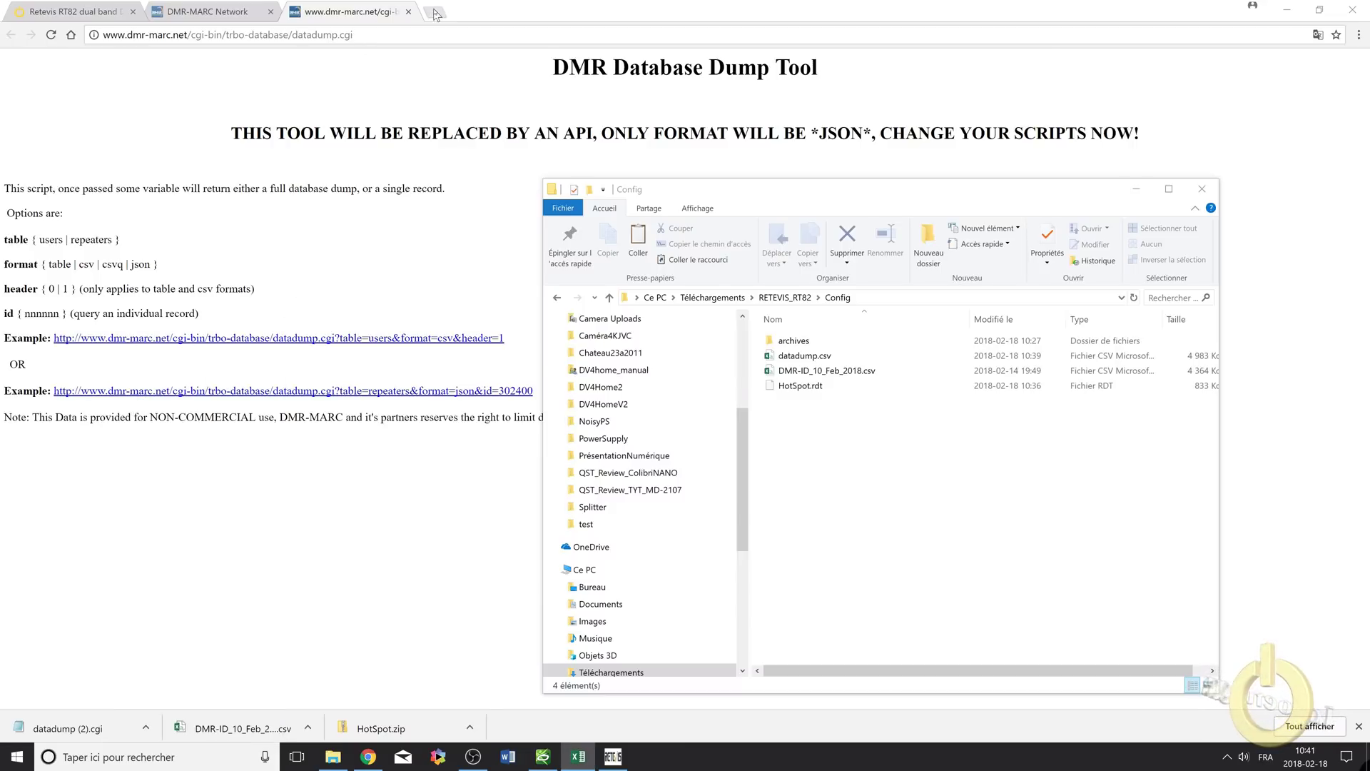
# Search for openoffice in a new Chrome tab and view the French Apache OpenOffice site, closing the tab when done.
pyautogui.click(434, 12)
pyautogui.click(535, 269)
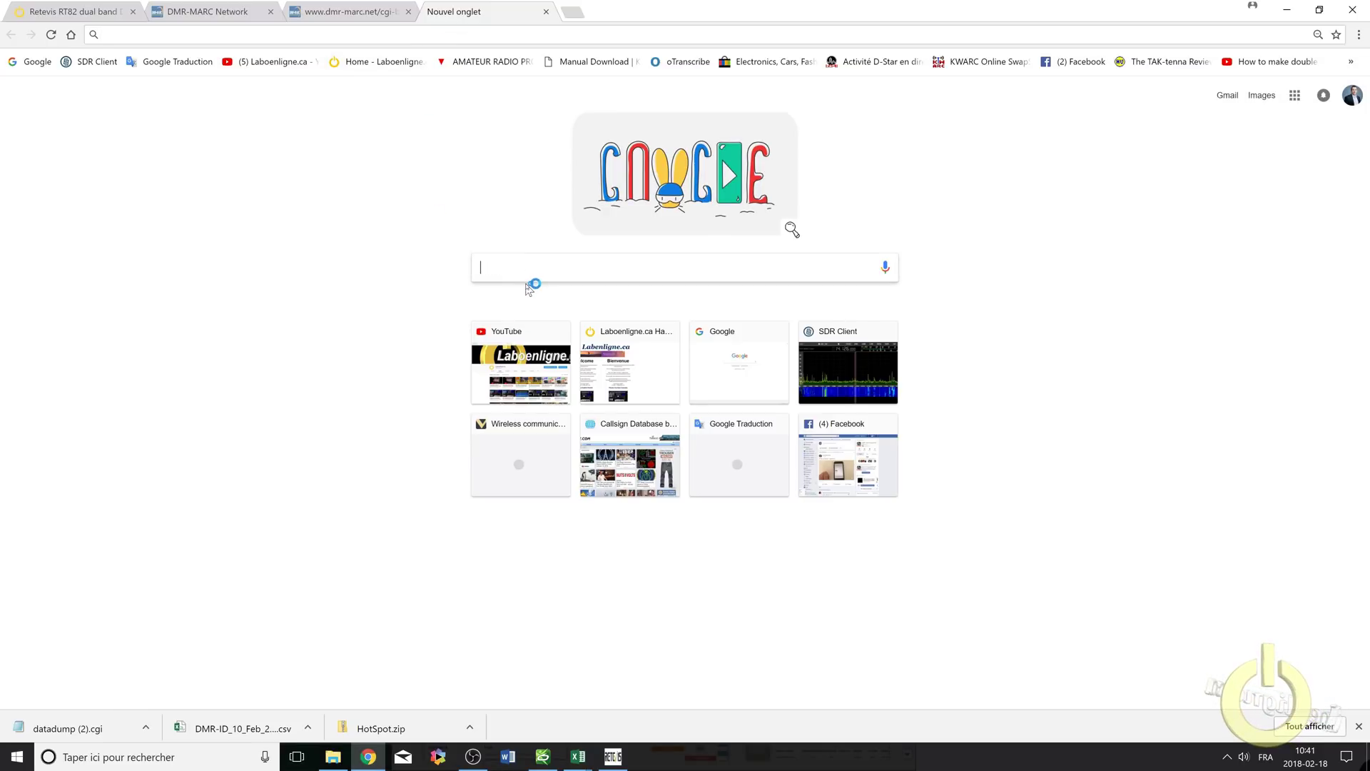
pyautogui.write('op')
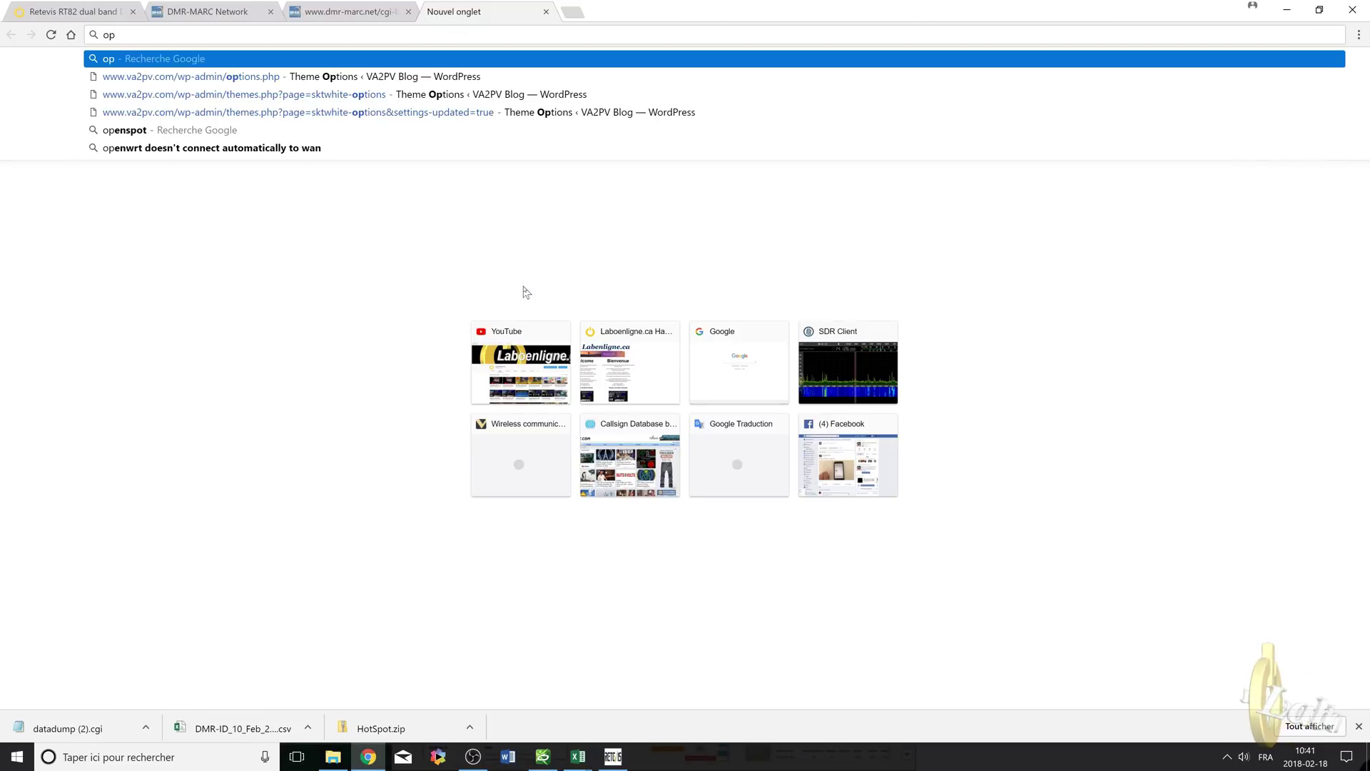
pyautogui.write('eno')
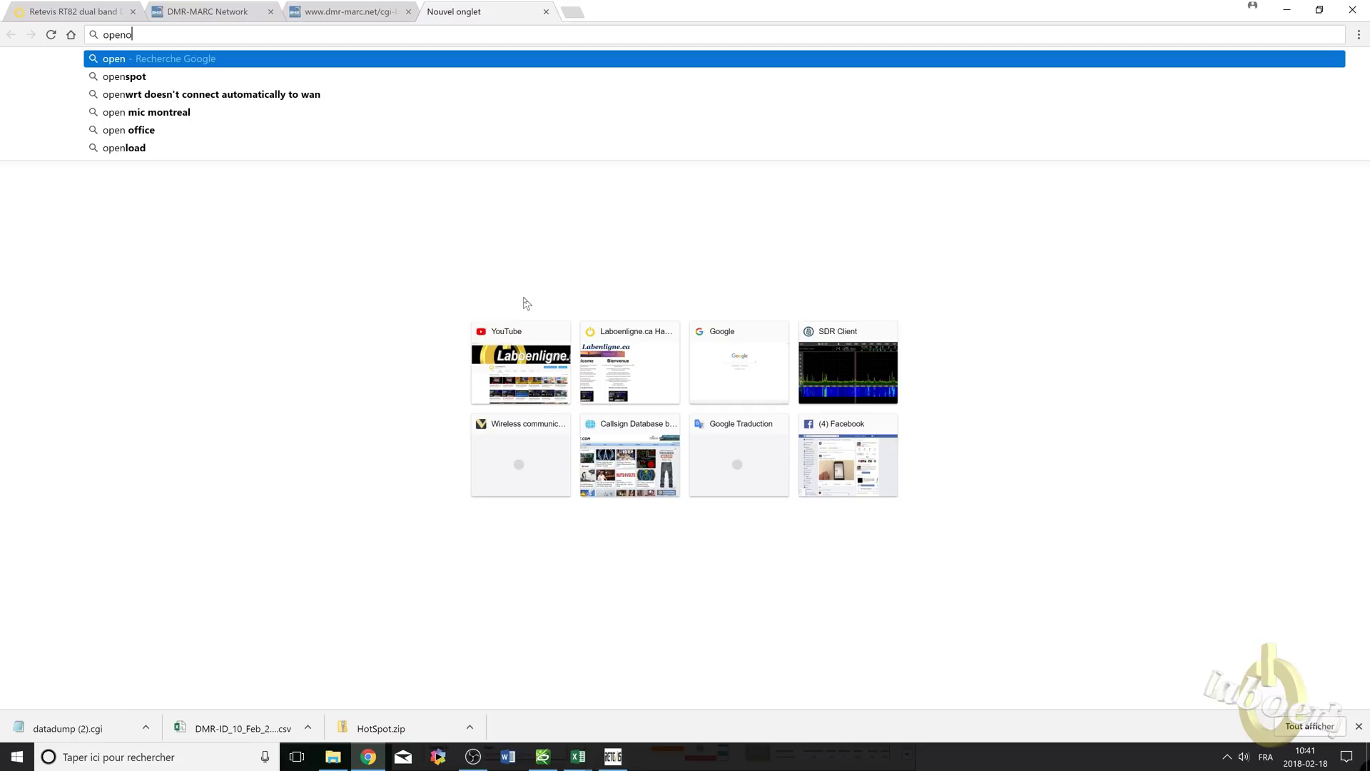
pyautogui.click(164, 83)
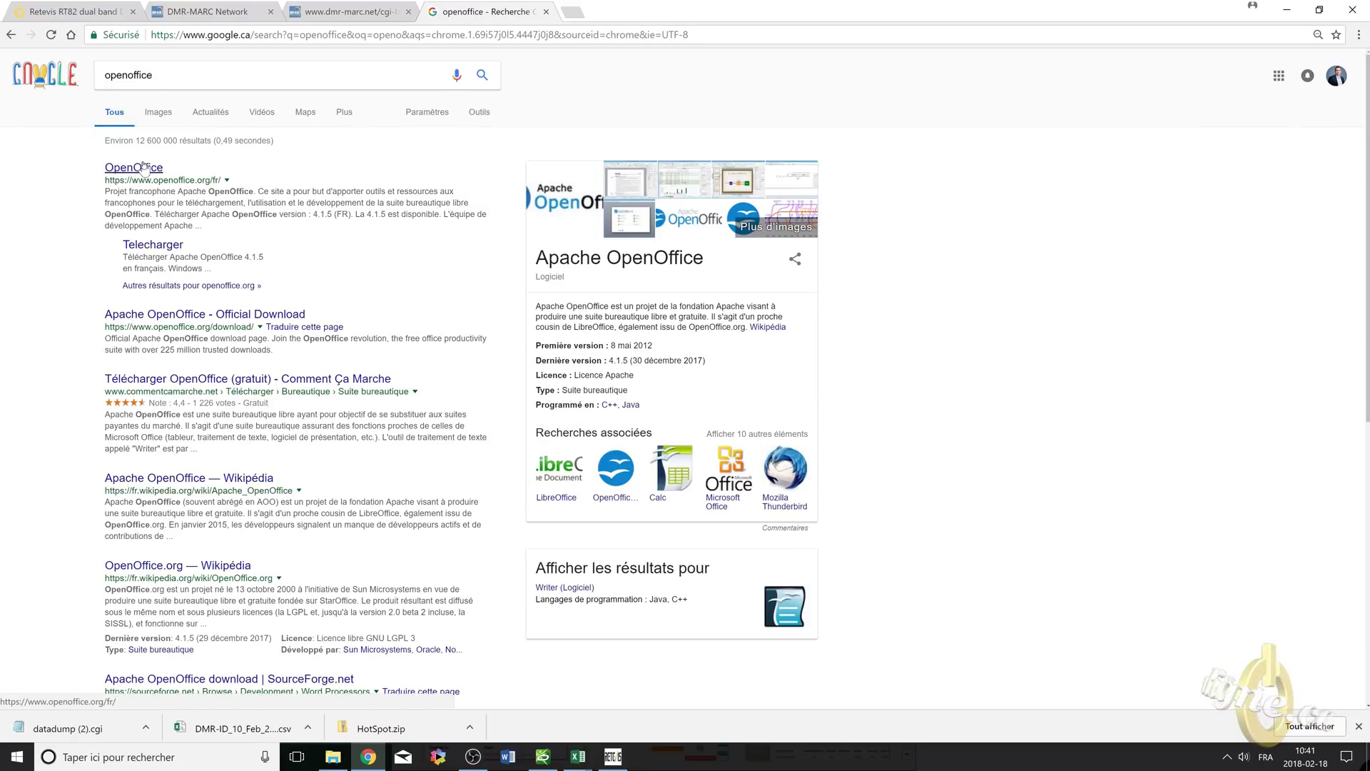
pyautogui.click(141, 171)
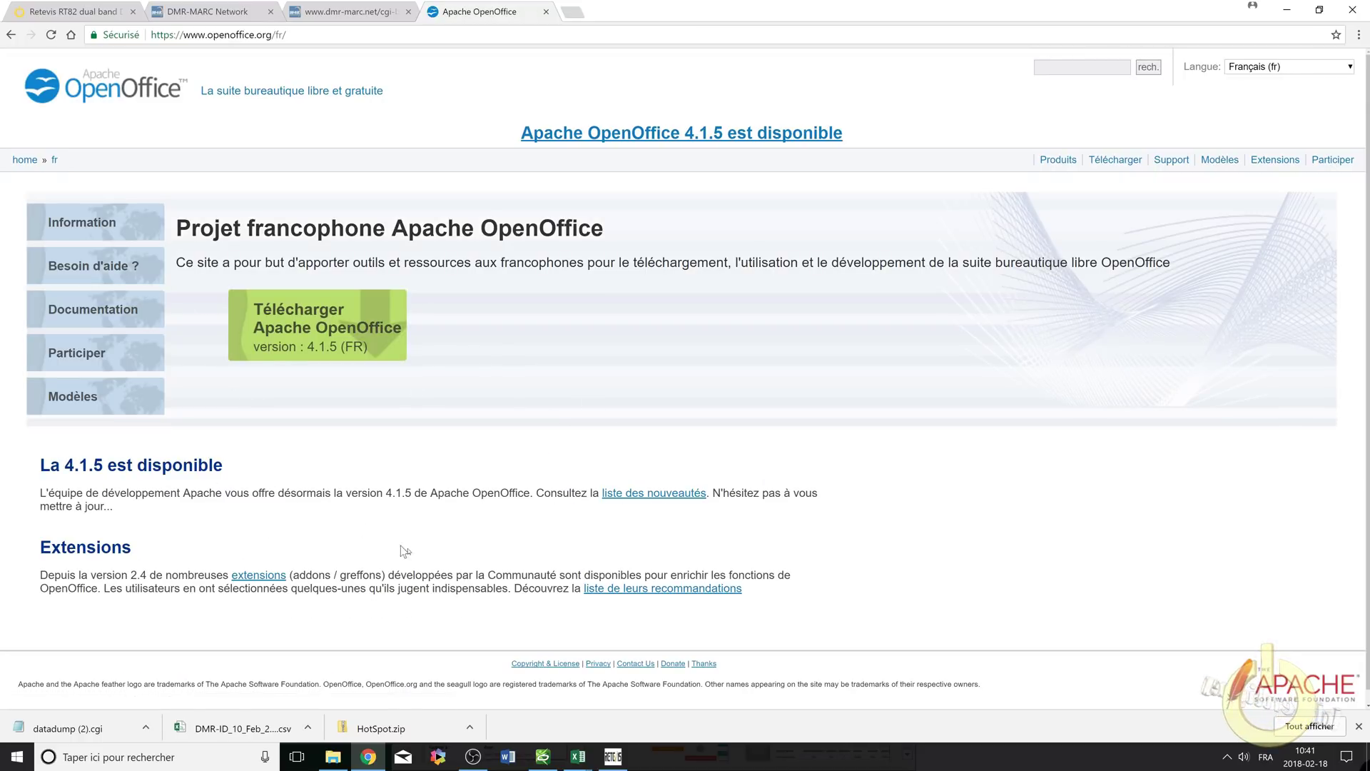
pyautogui.scroll(-1, 510, 422)
pyautogui.scroll(1, 513, 426)
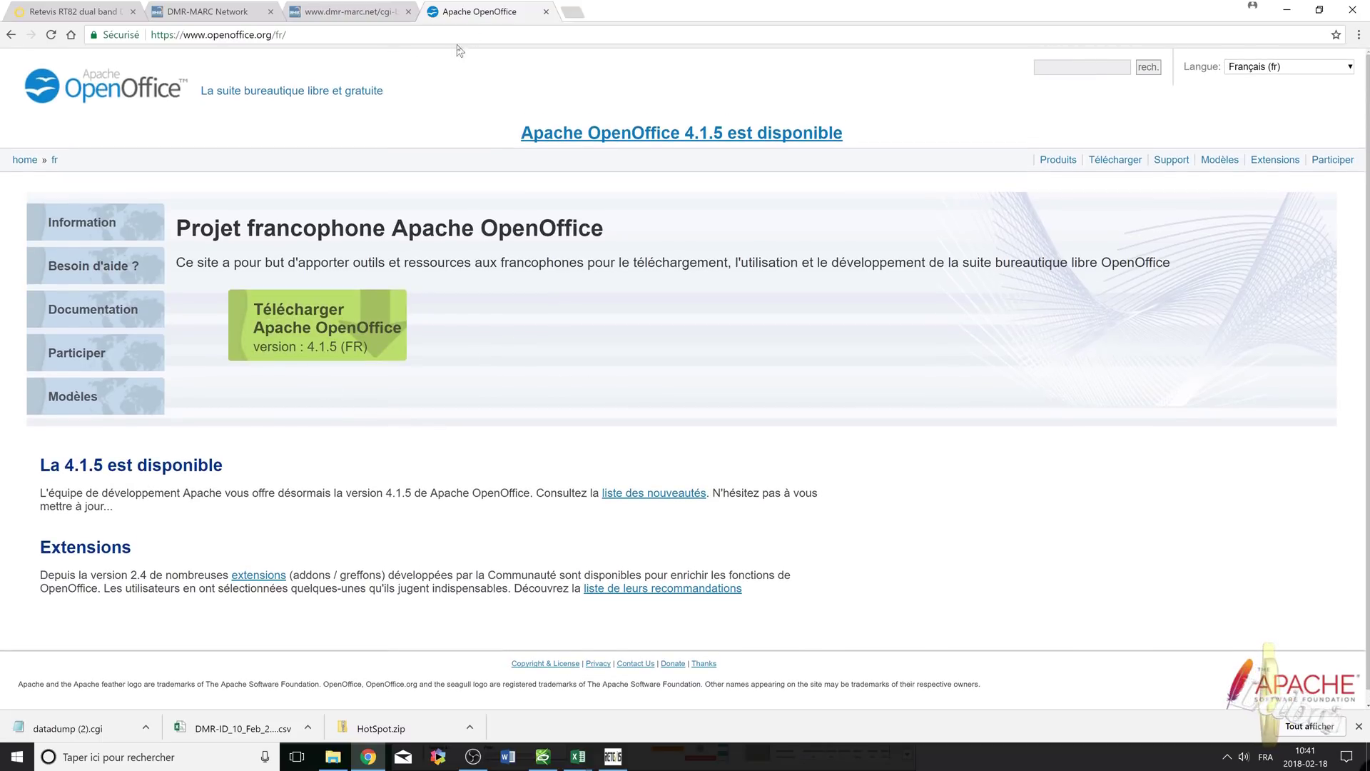
pyautogui.click(547, 13)
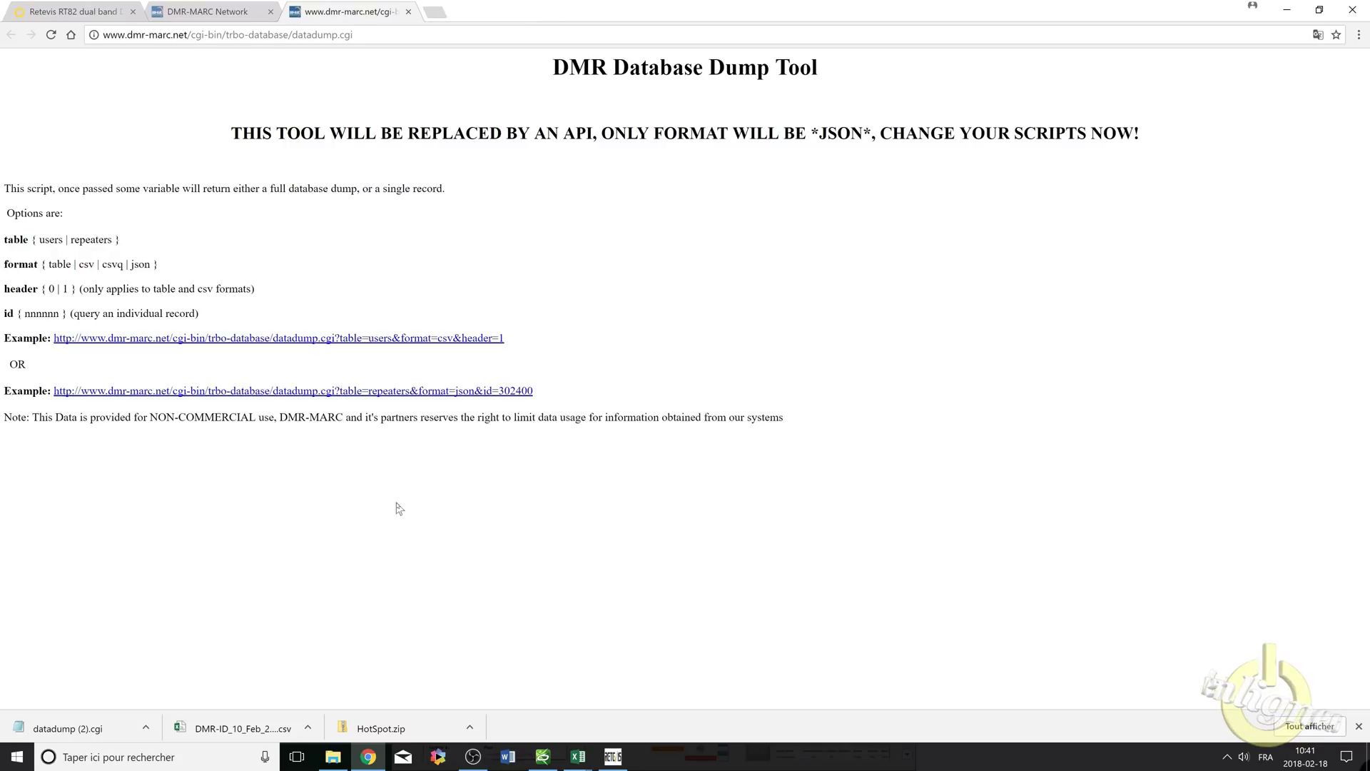
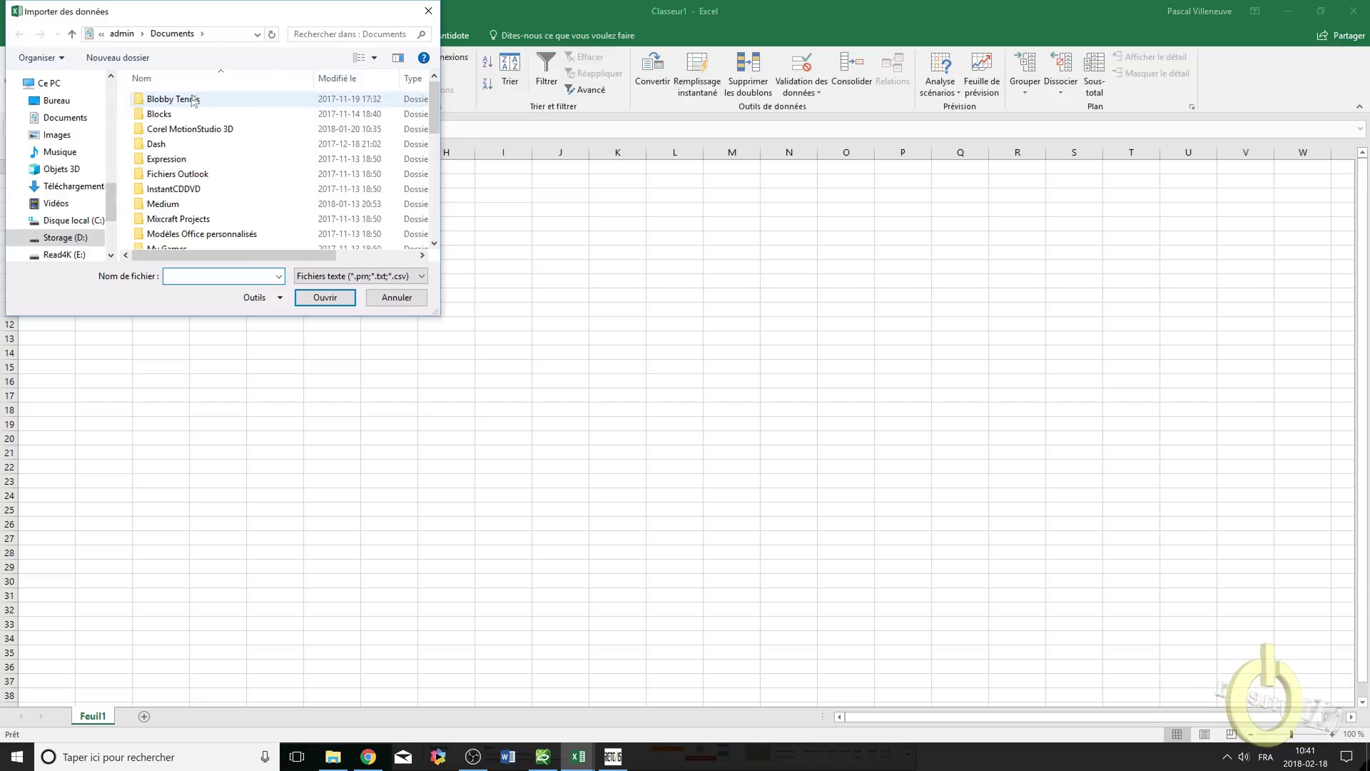
# Import datadump.csv from the Config folder under Téléchargements > RETEVIS_RT82 into the blank Excel workbook.
pyautogui.click(75, 186)
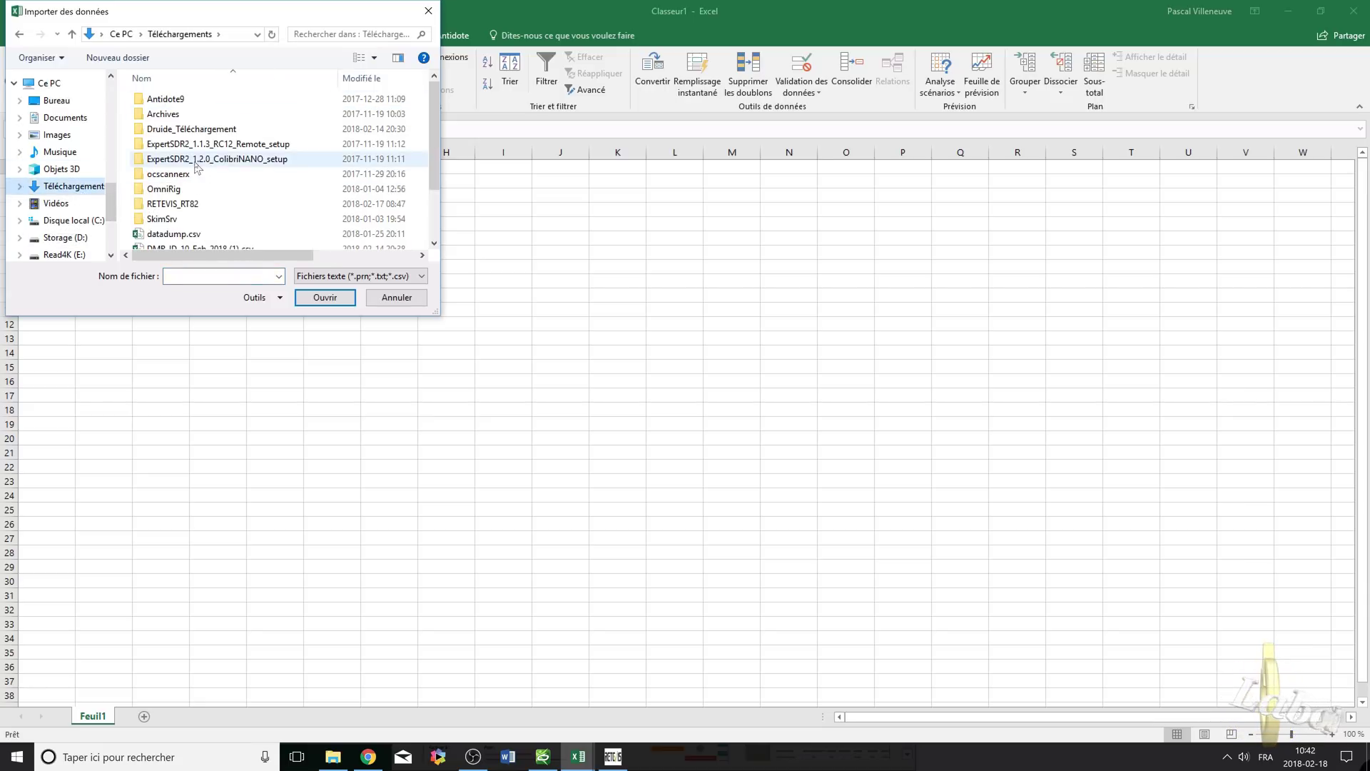
pyautogui.doubleClick(179, 204)
pyautogui.doubleClick(186, 105)
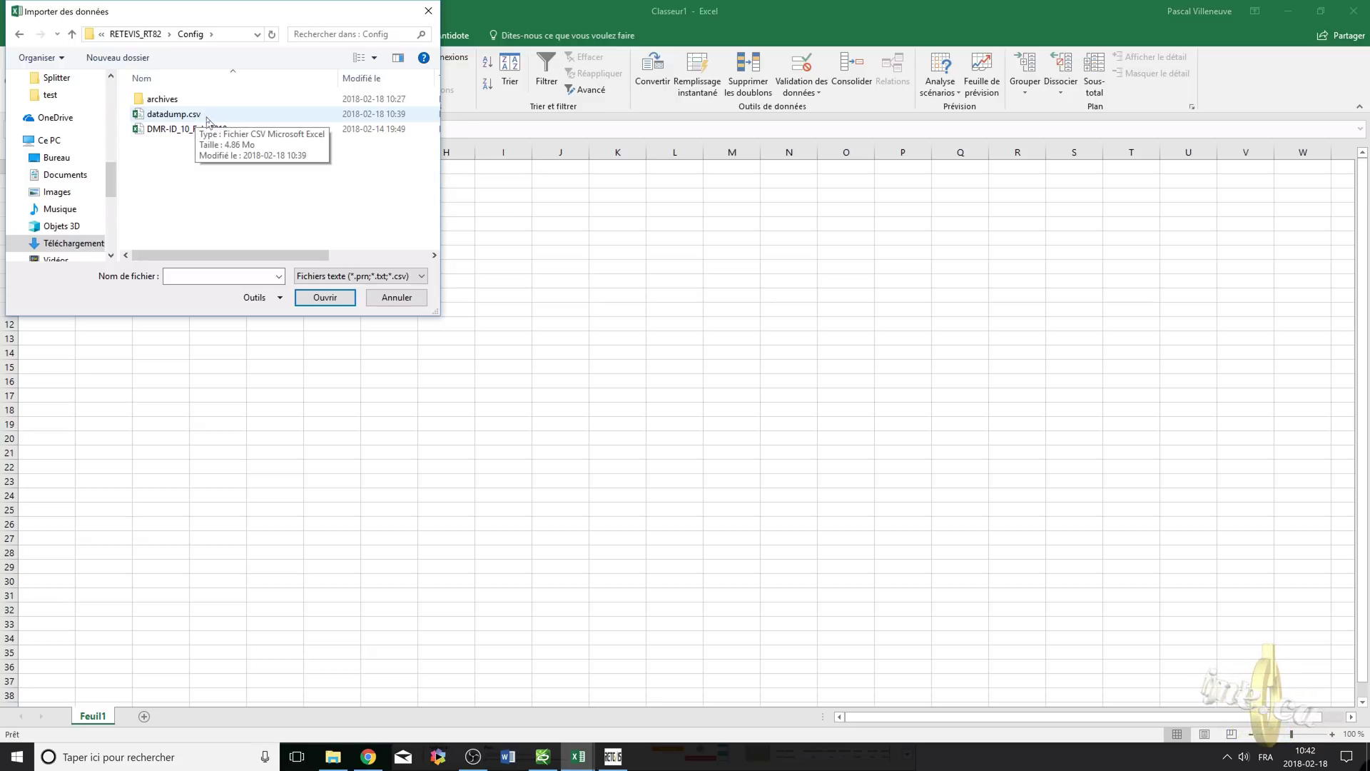
pyautogui.doubleClick(209, 116)
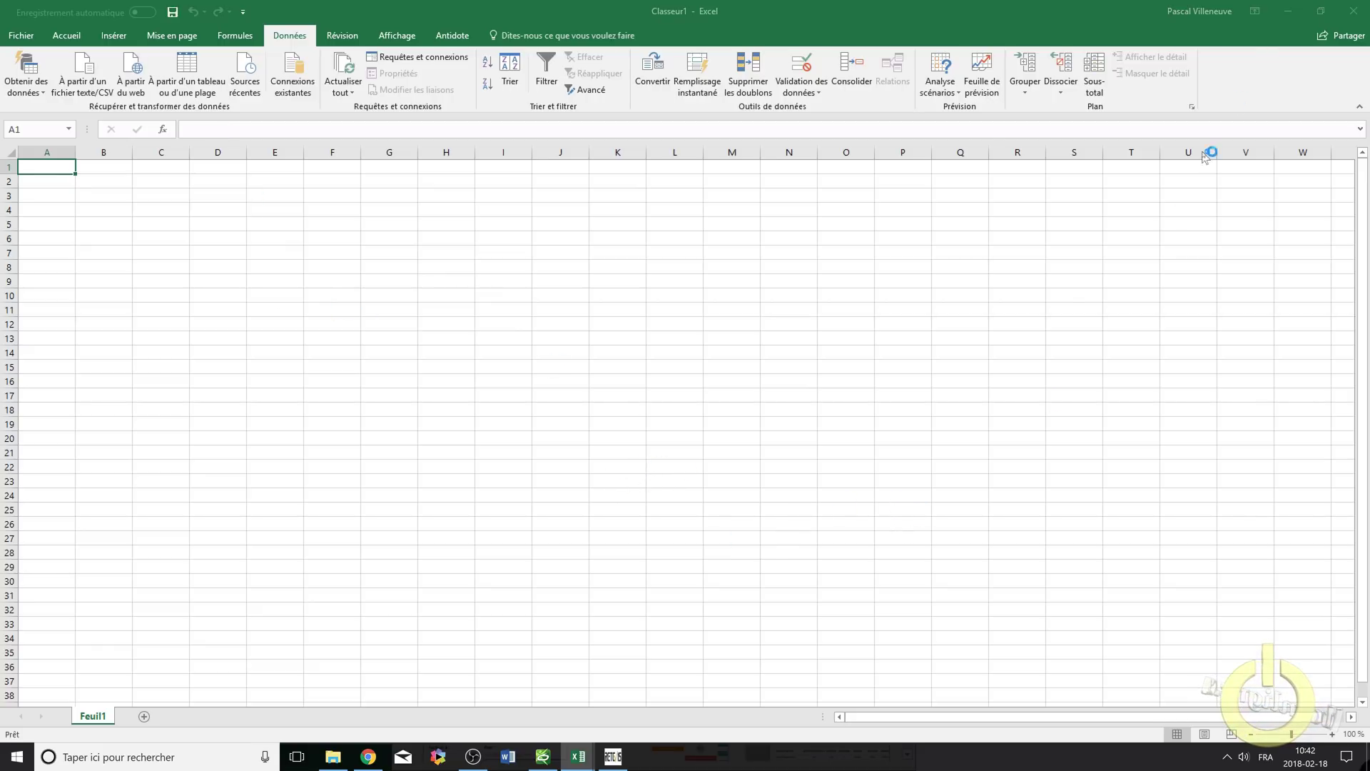
pyautogui.click(849, 578)
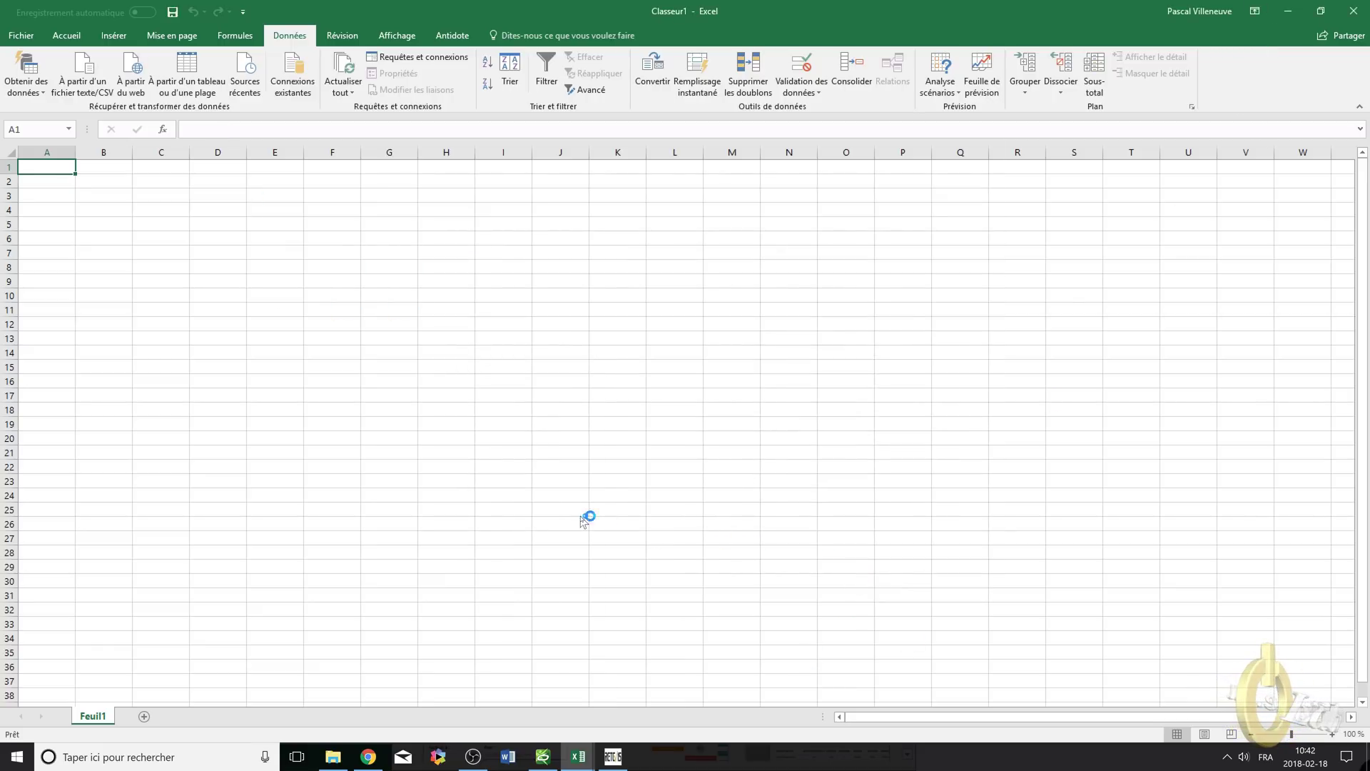
# Switch from Excel to the RT82 programming software and open its Digital Contact list.
pyautogui.click(1284, 10)
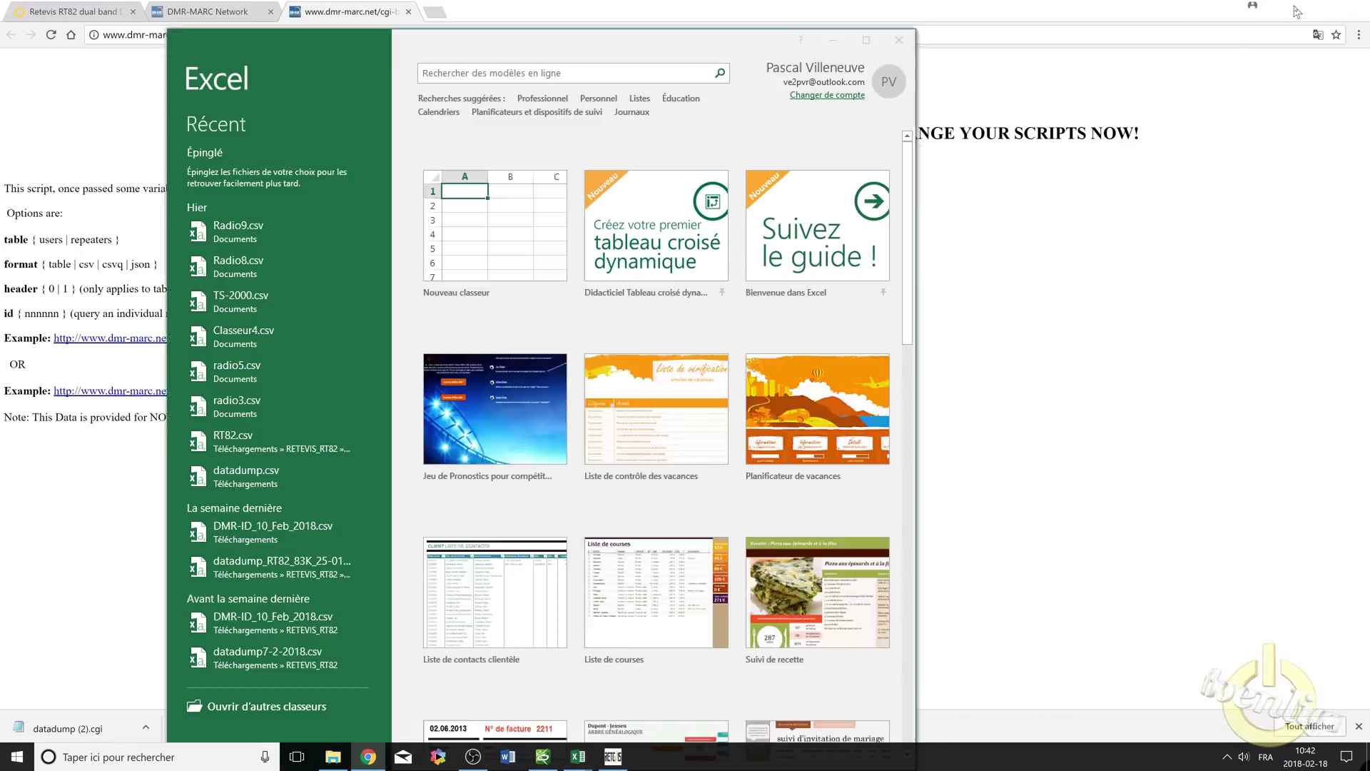
pyautogui.click(1300, 9)
pyautogui.click(1088, 55)
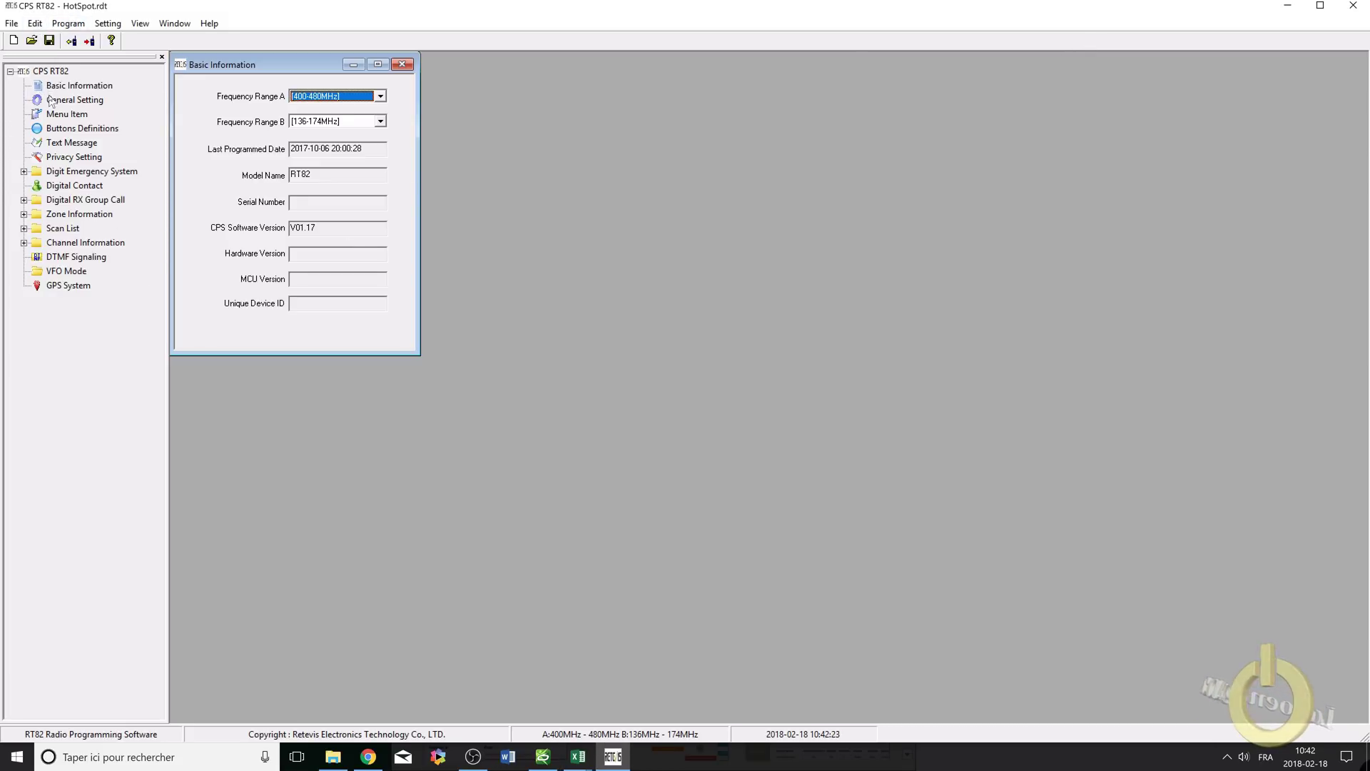
pyautogui.click(66, 187)
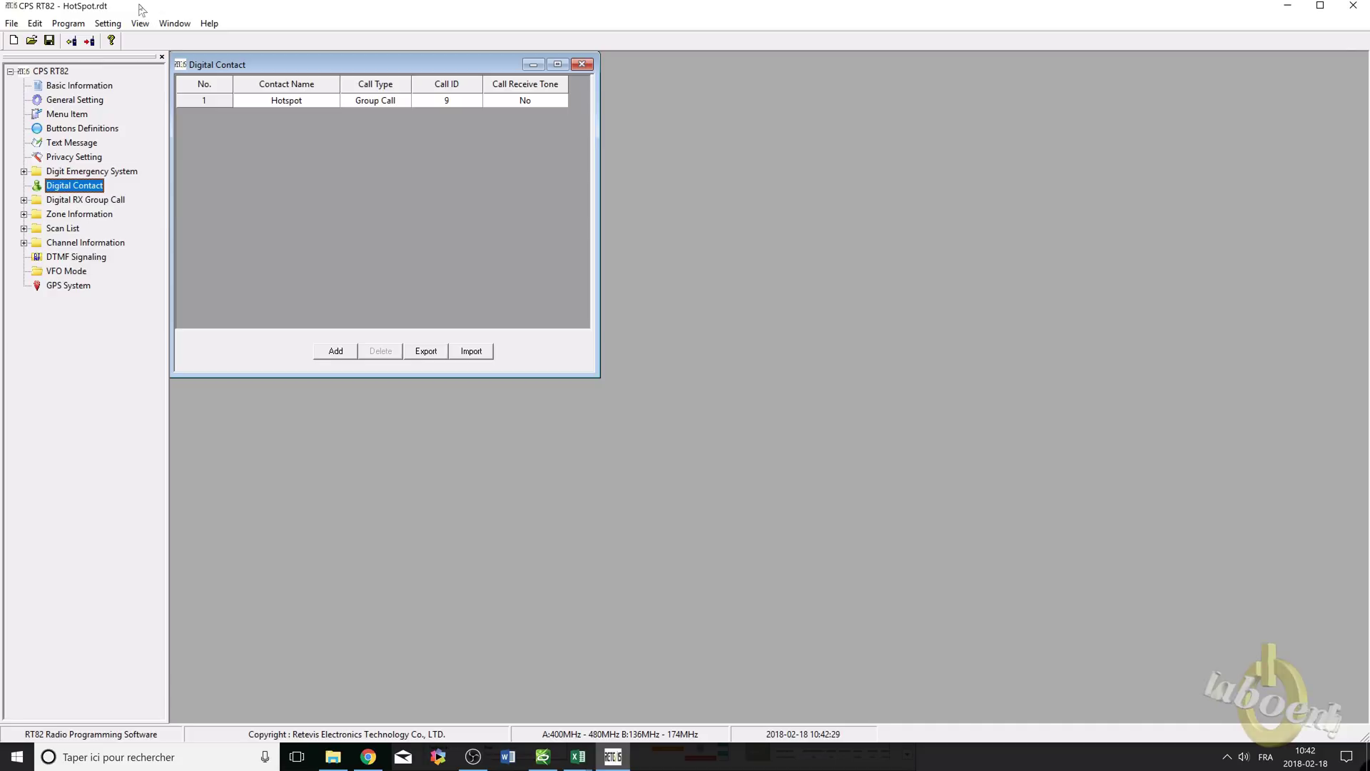
# Export the contacts file from Write Contacts as test in the Config folder and close the Read/Write Contacts dialog.
pyautogui.click(69, 24)
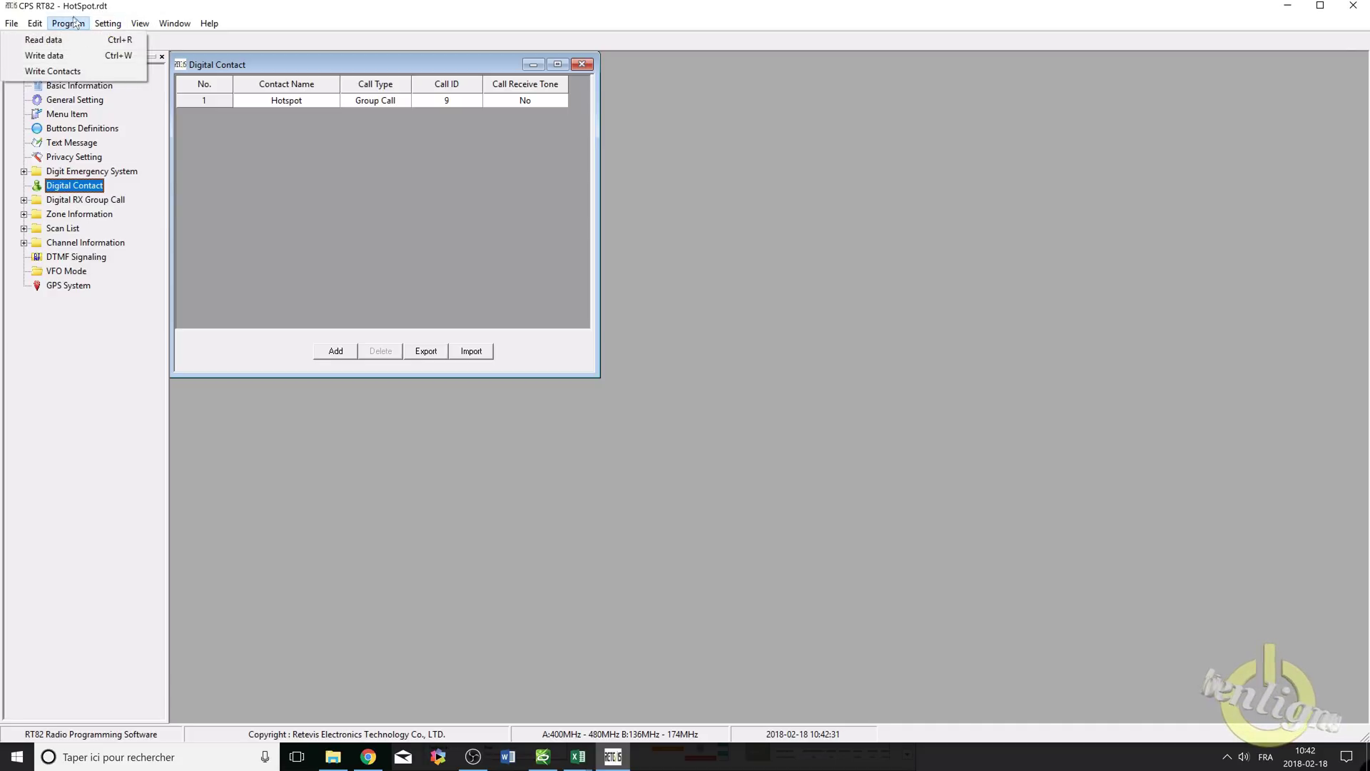
pyautogui.click(64, 71)
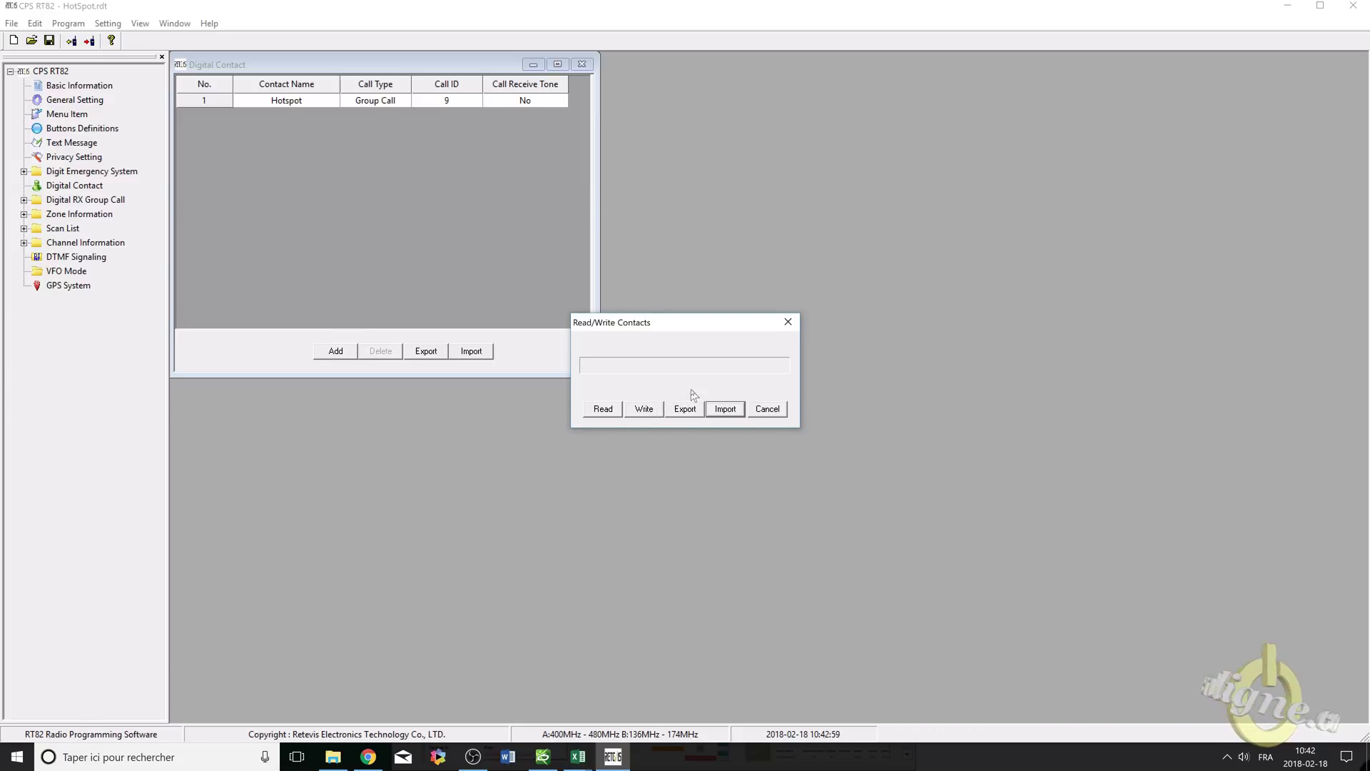
pyautogui.click(687, 412)
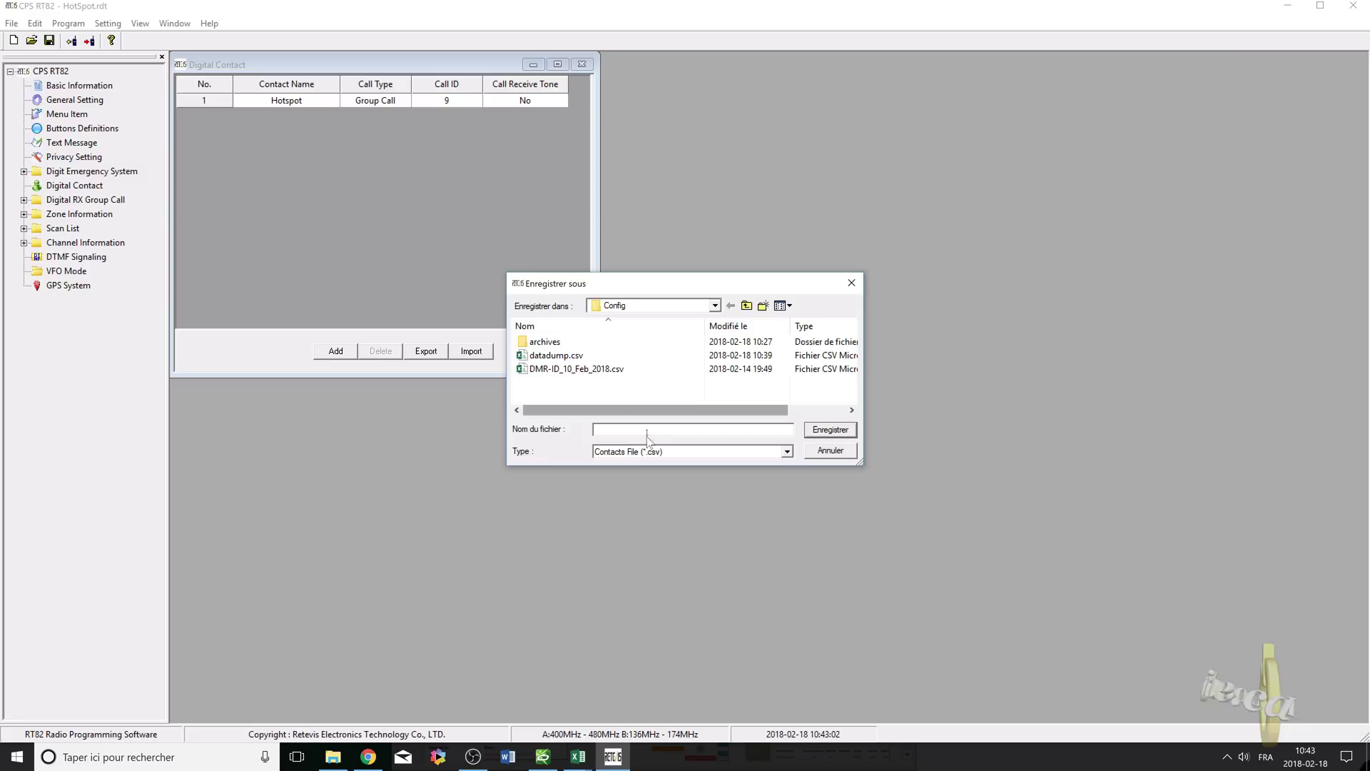
pyautogui.click(644, 429)
pyautogui.write('test')
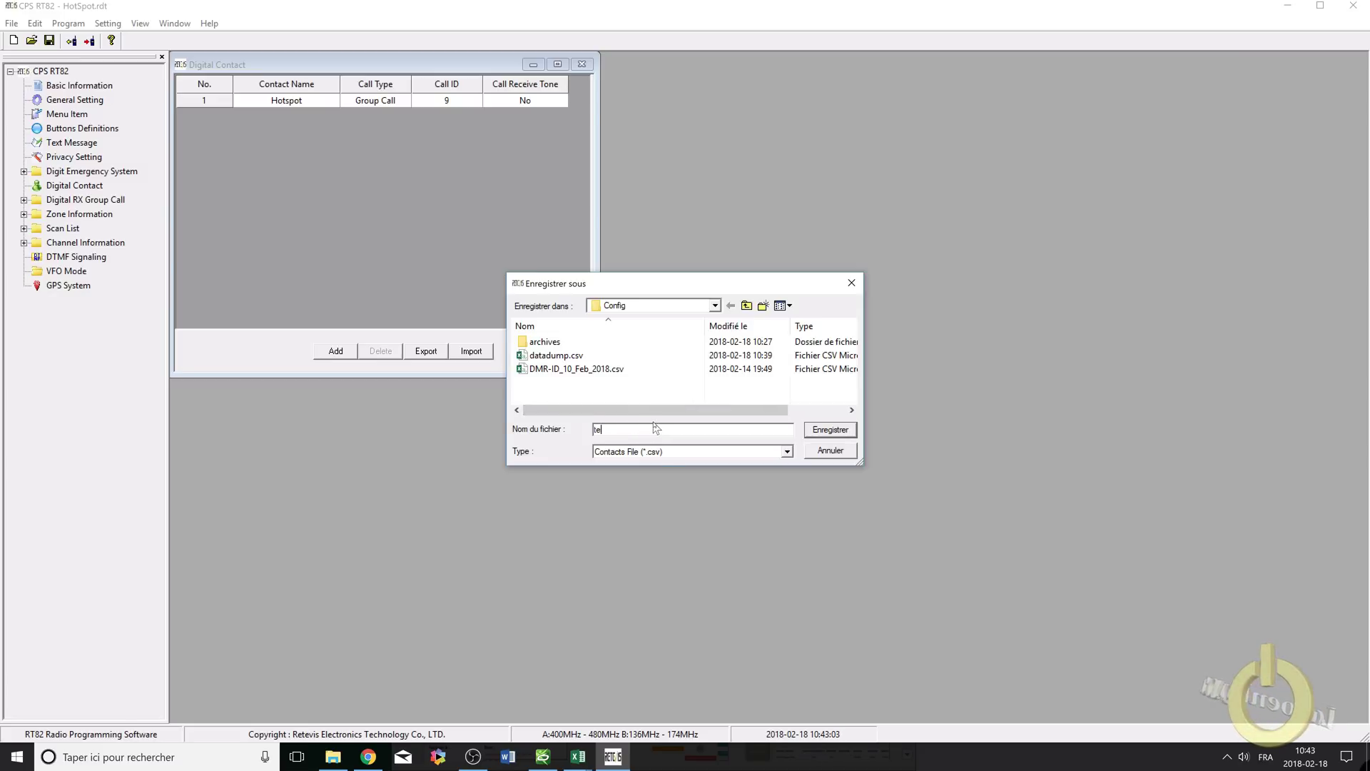
pyautogui.click(832, 431)
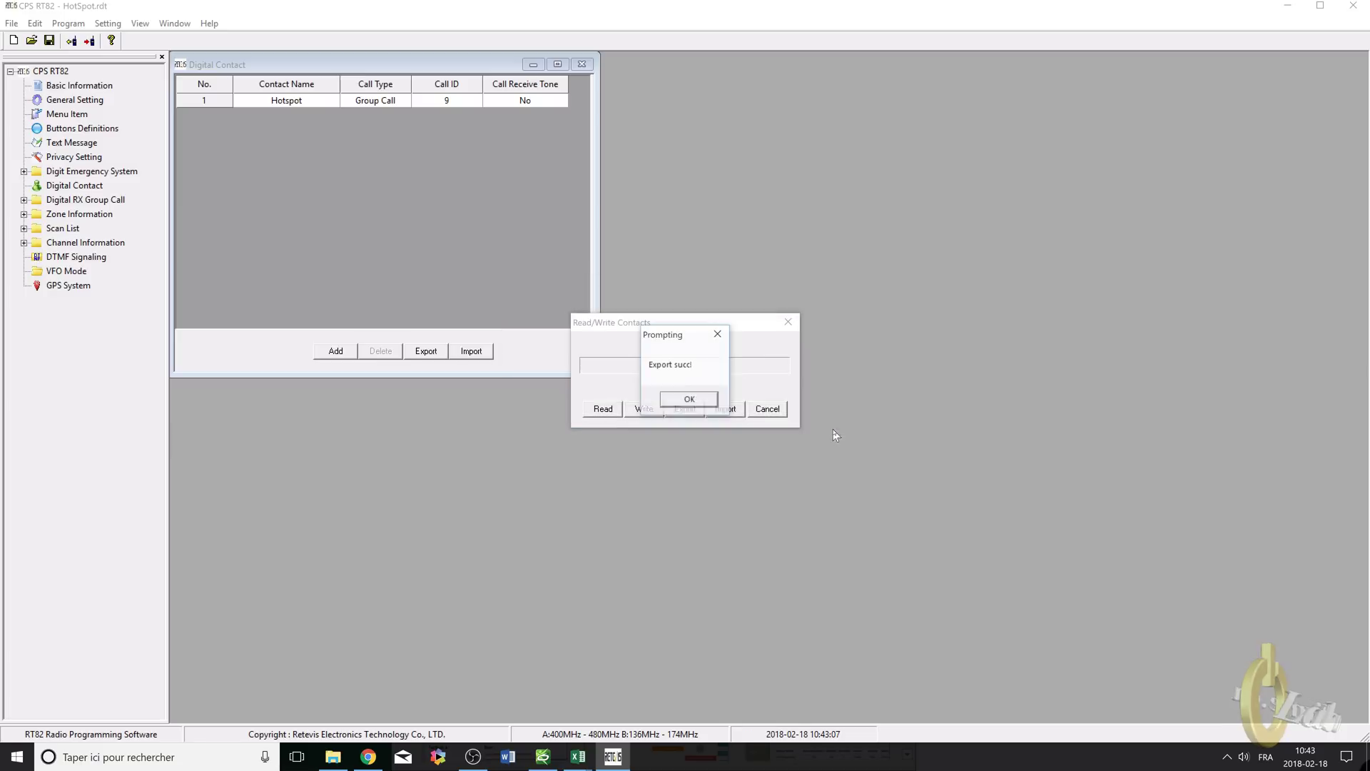
pyautogui.click(687, 401)
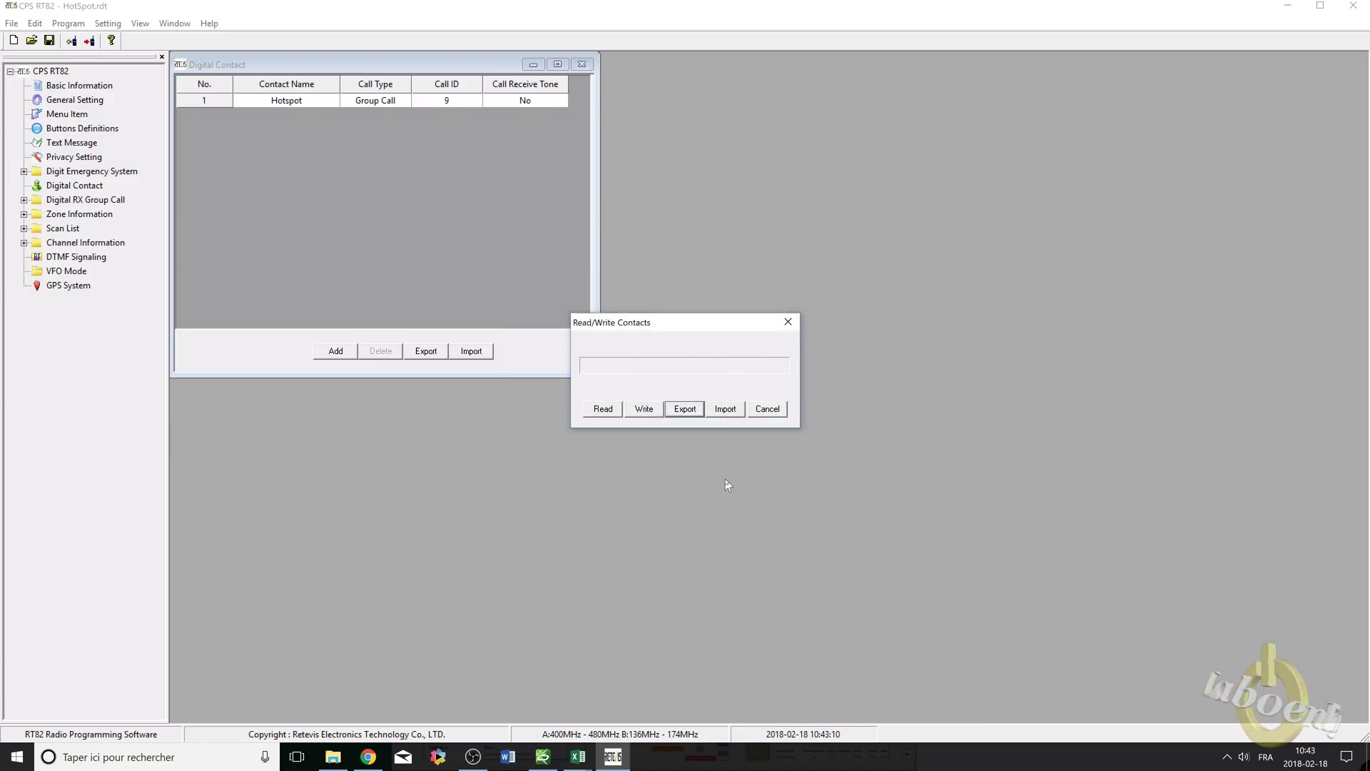
pyautogui.click(767, 410)
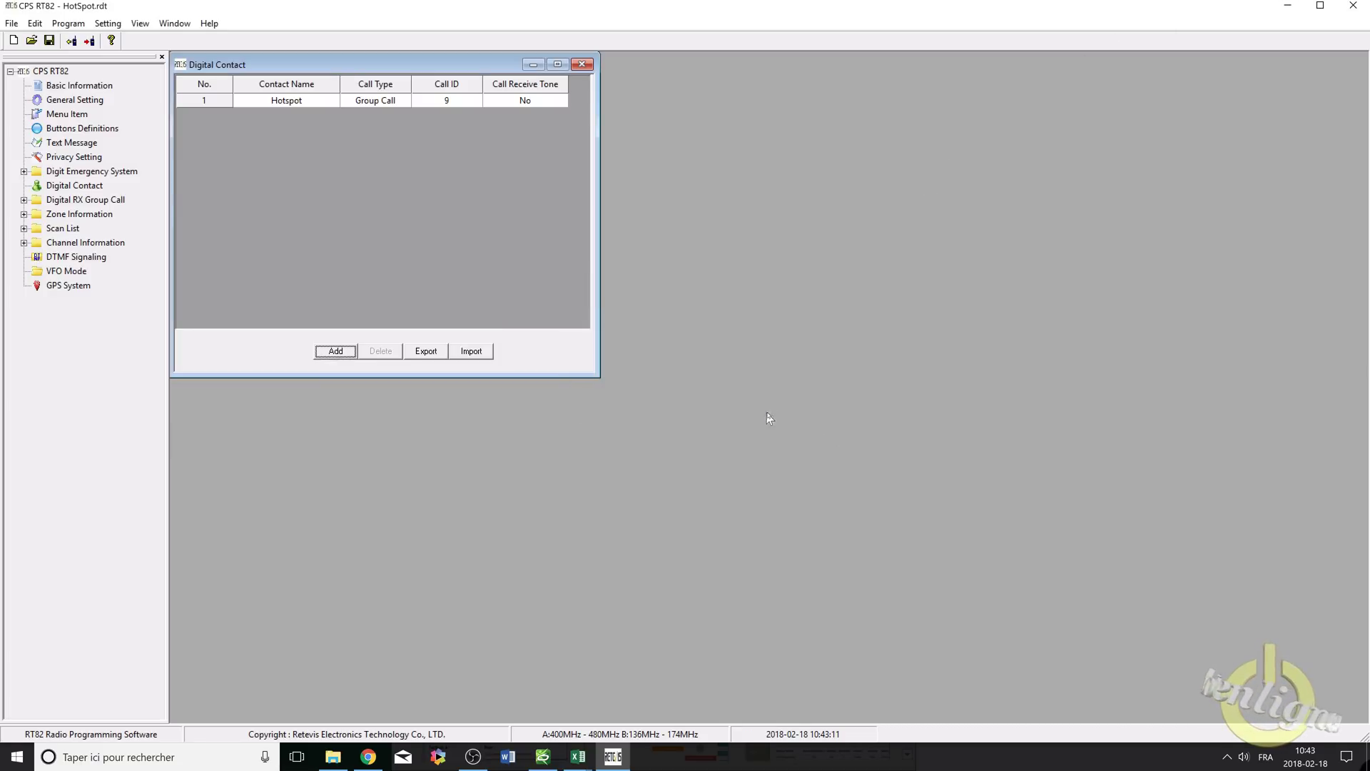
# Clear the RT82 software and Excel windows out of the way and open test.csv from the Config folder in Notepad (Bloc-notes).
pyautogui.click(1288, 5)
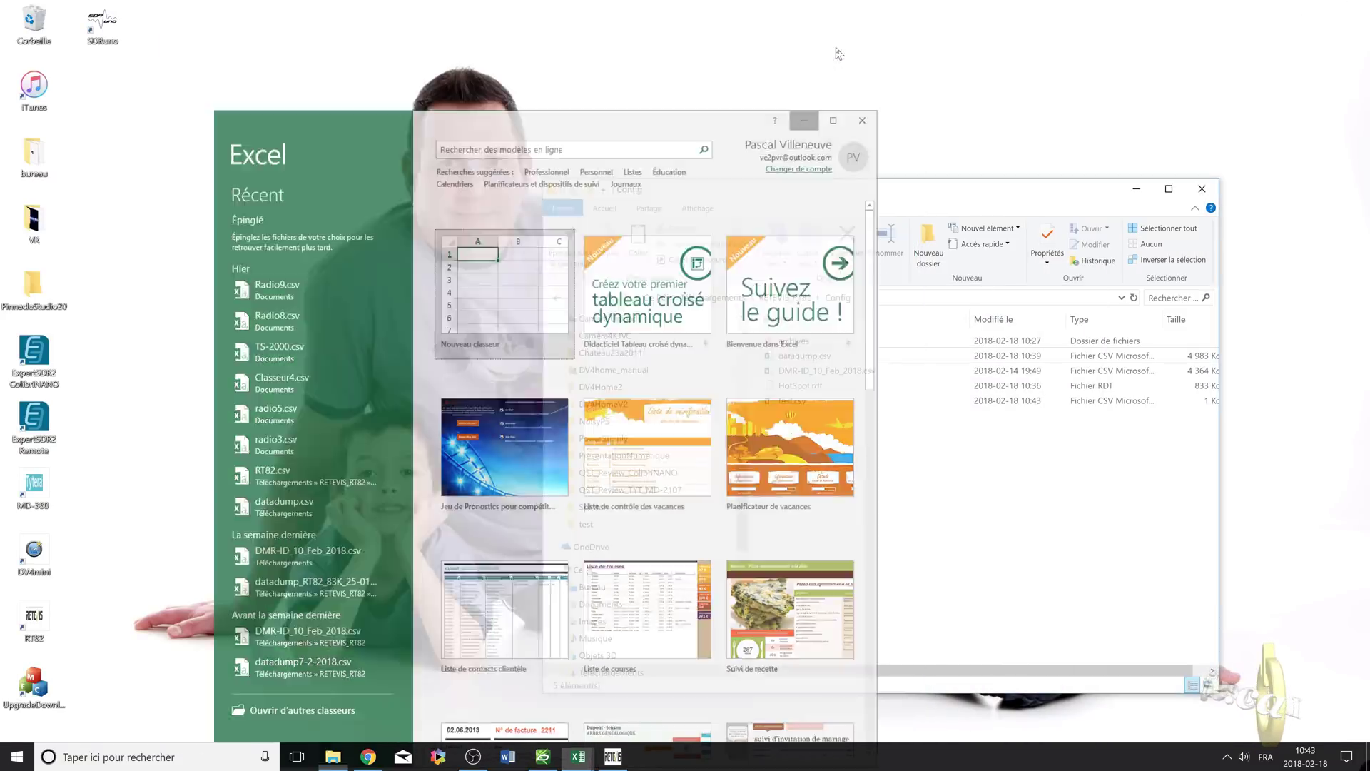
pyautogui.click(834, 40)
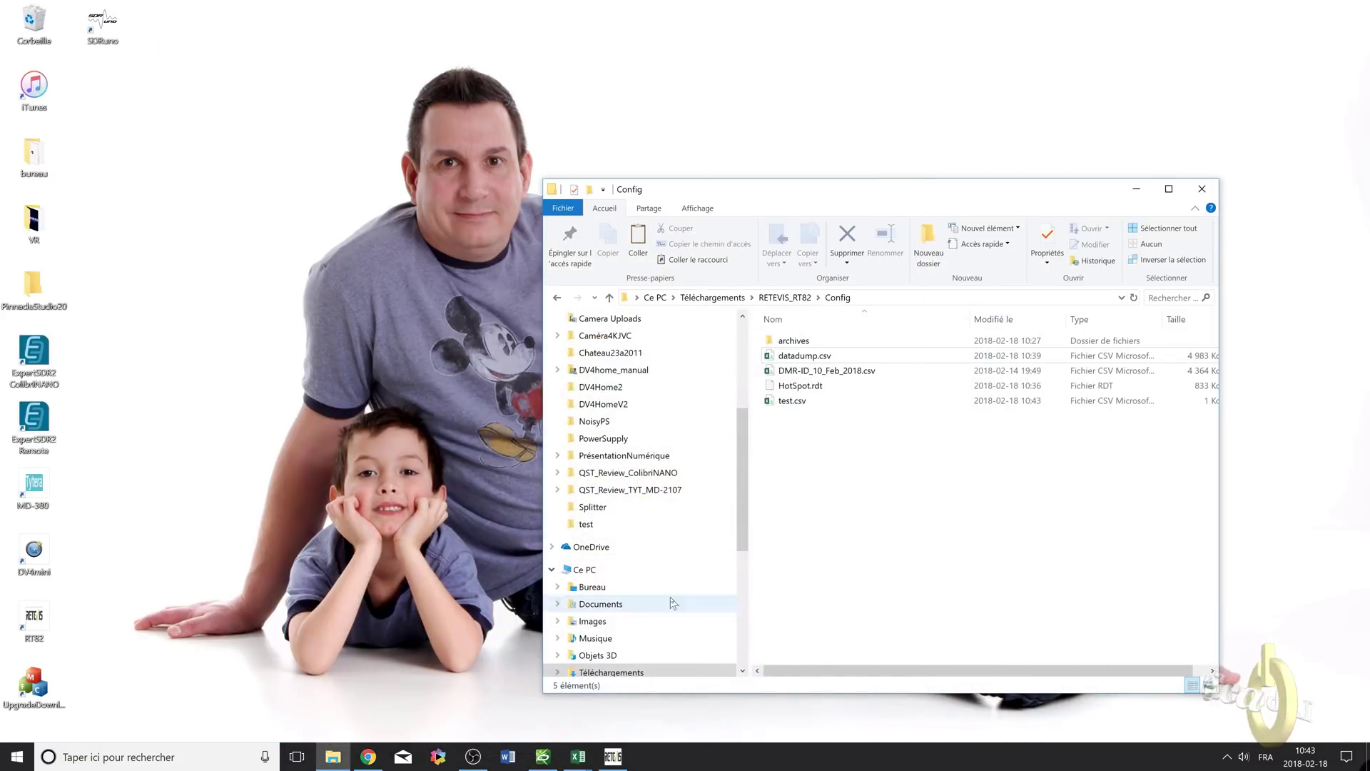
pyautogui.click(576, 759)
pyautogui.click(826, 402)
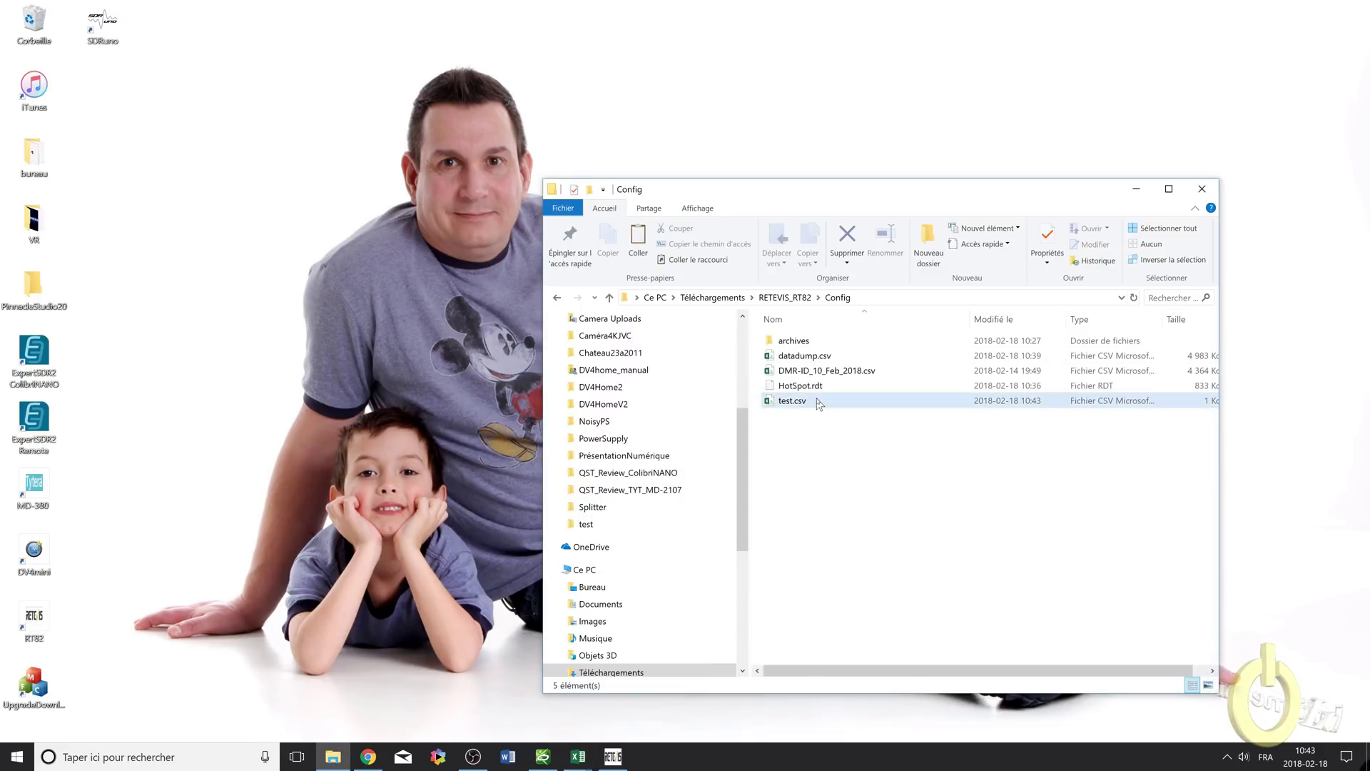
pyautogui.rightClick(826, 403)
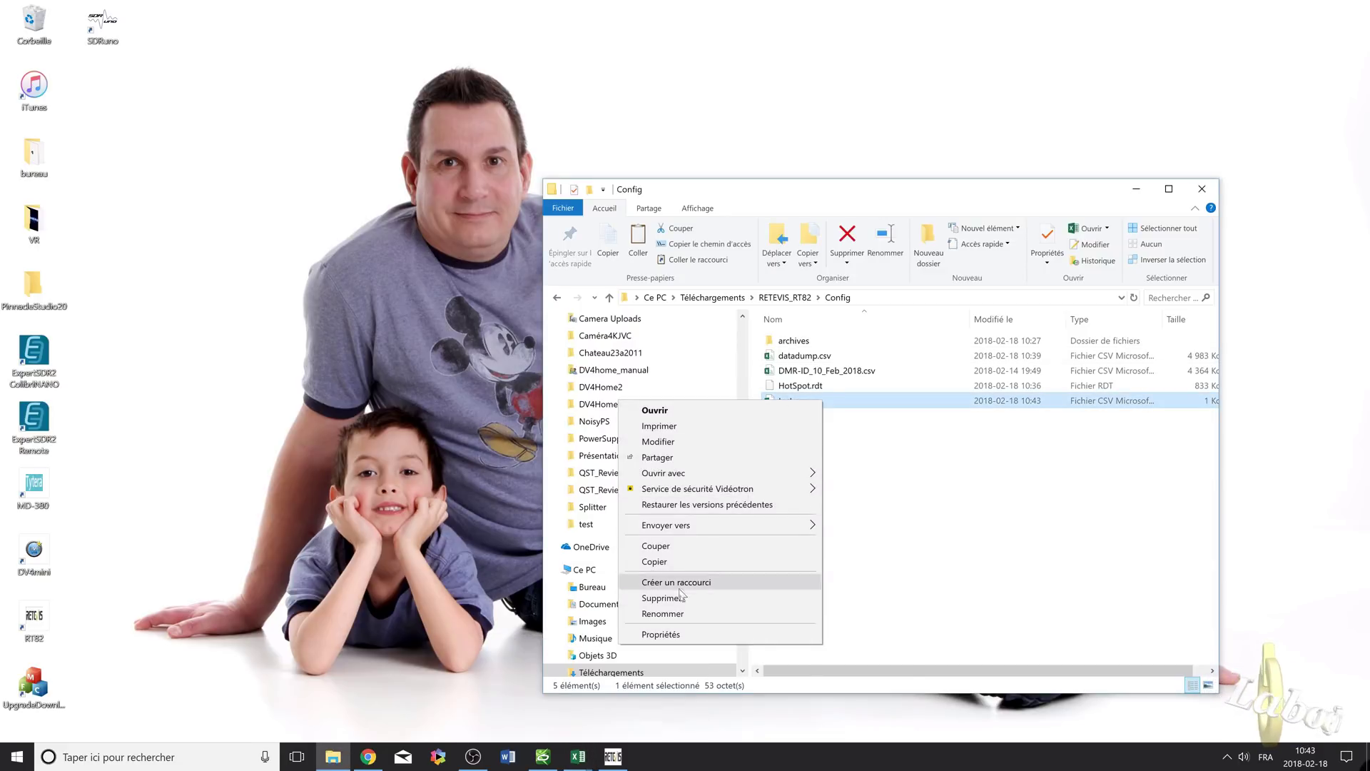
pyautogui.moveTo(723, 477)
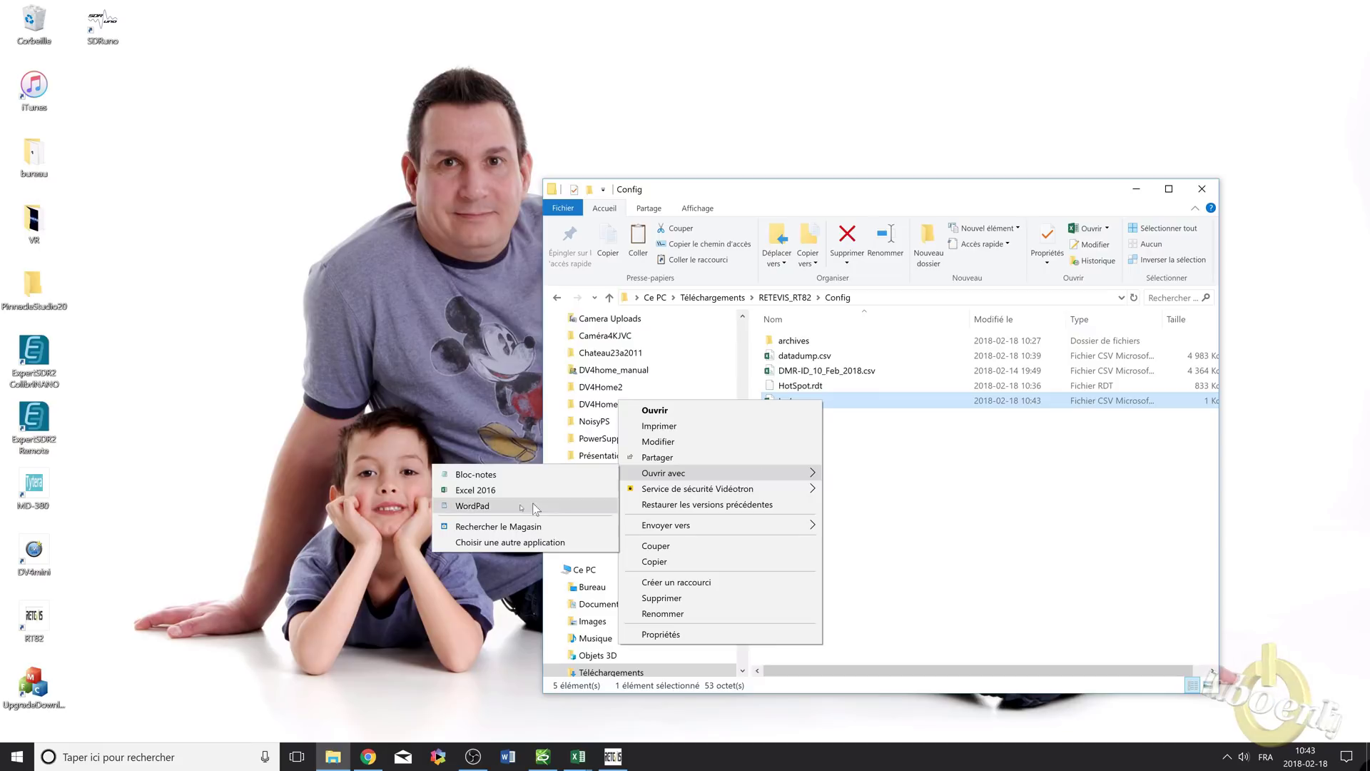
pyautogui.click(505, 476)
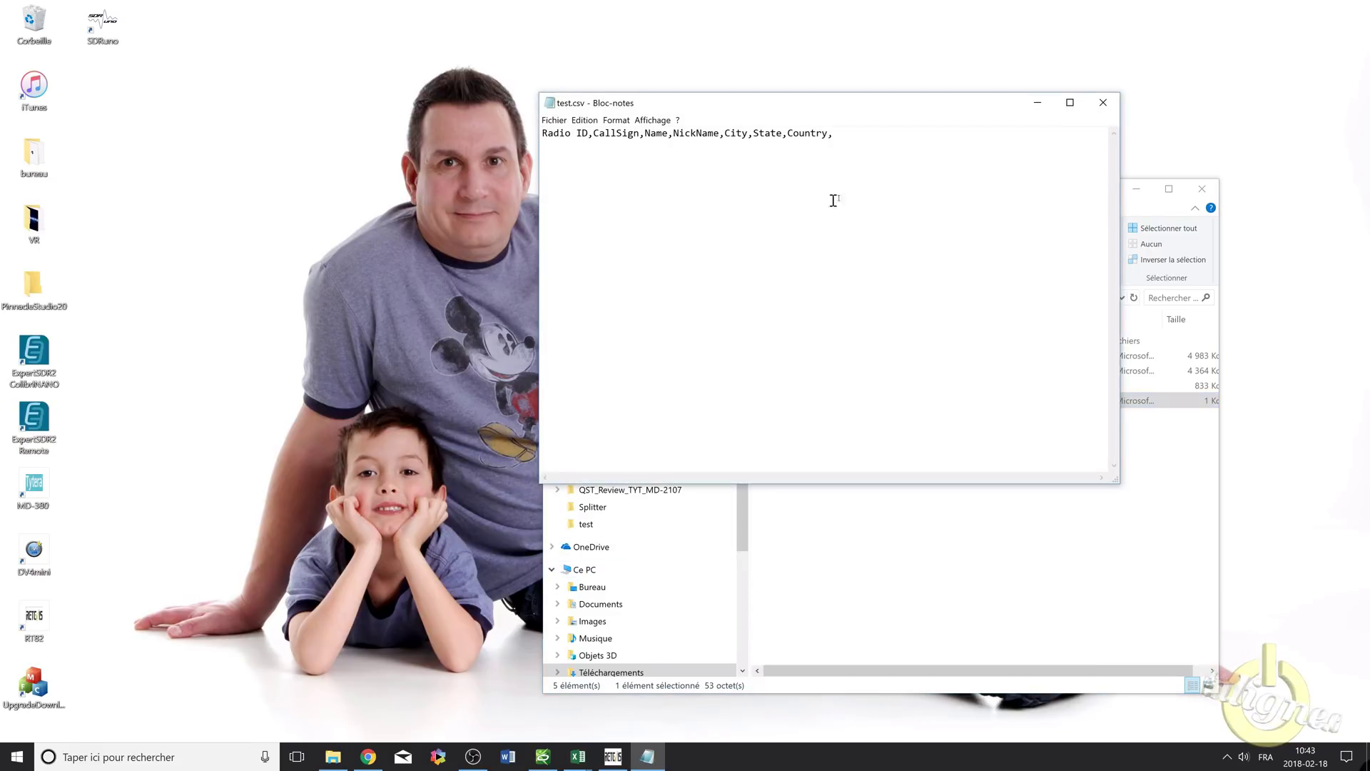
# Move the test.csv Notepad window away from the Config folder window and switch to the Excel workbook with the imported table.
pyautogui.moveTo(912, 111); pyautogui.dragTo(498, 172)
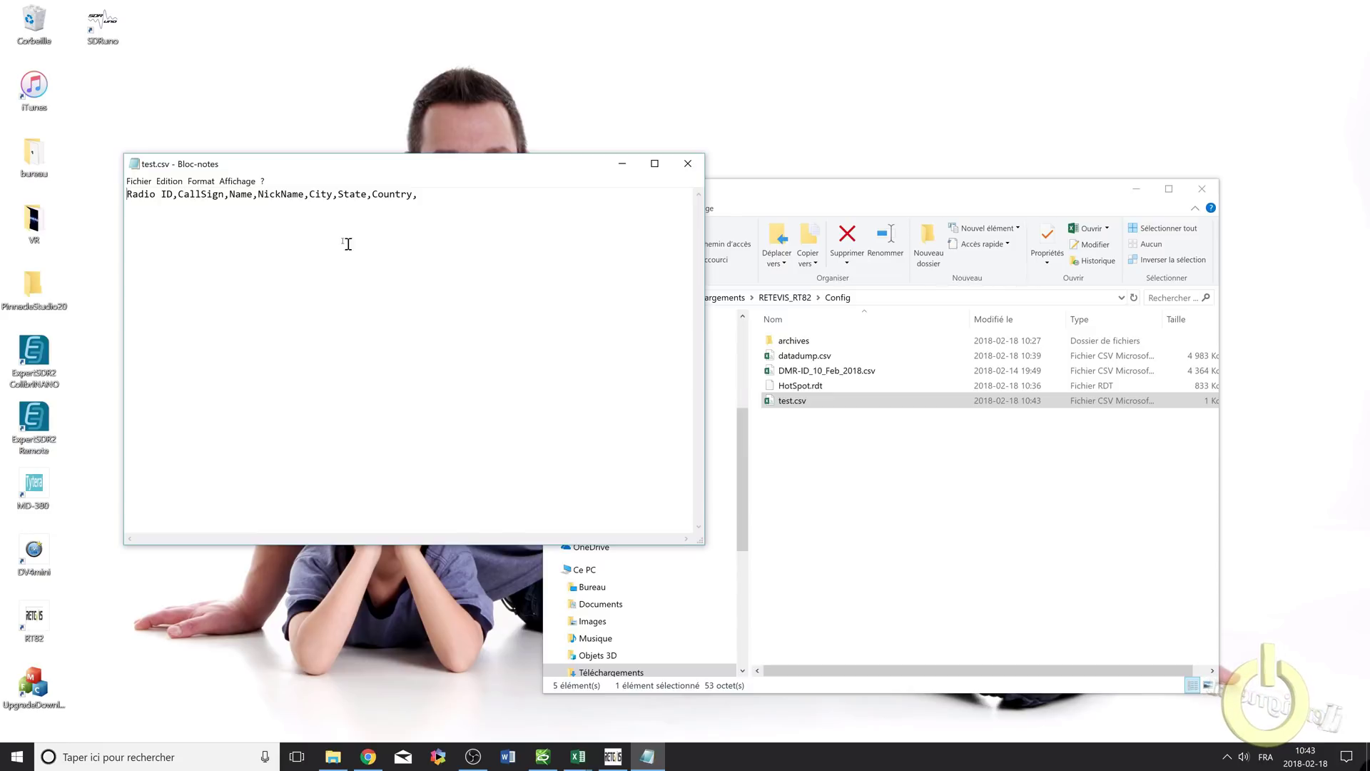
pyautogui.click(956, 530)
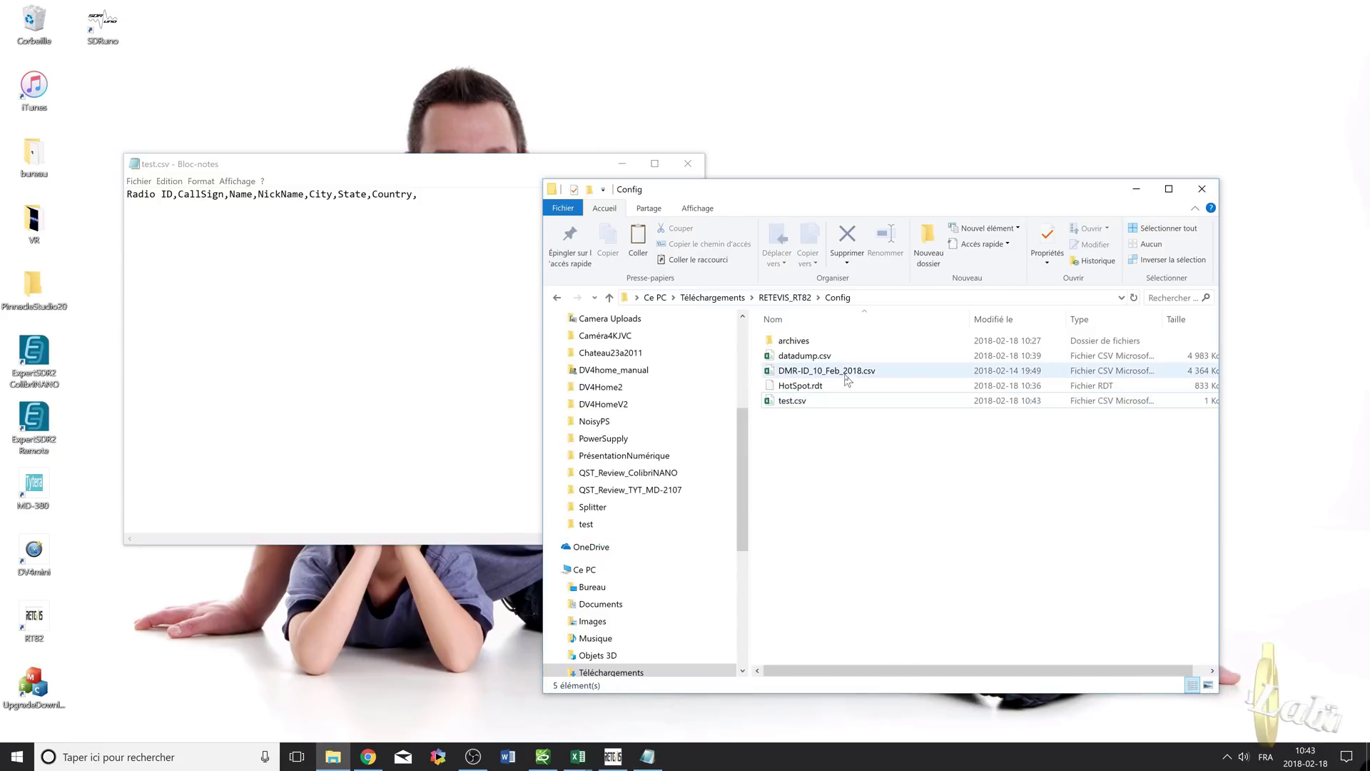
pyautogui.click(572, 764)
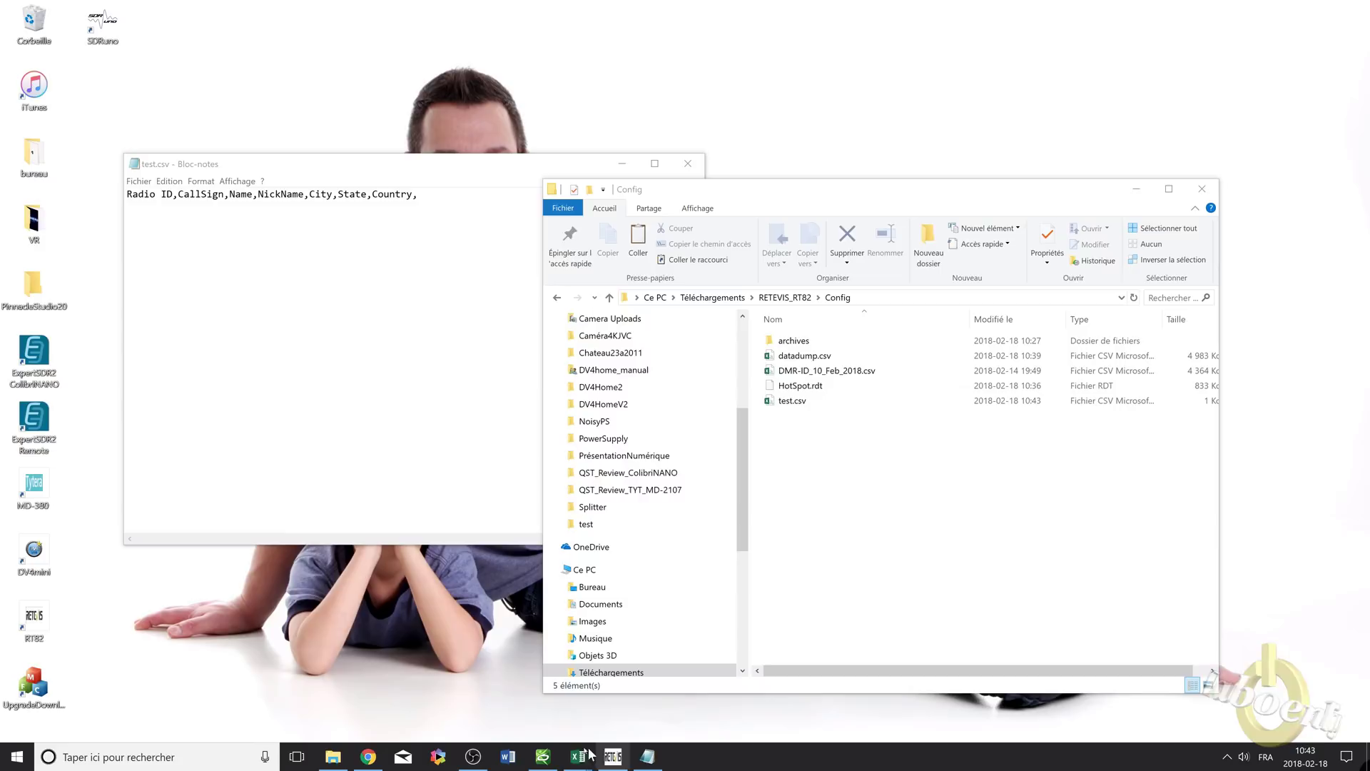
pyautogui.click(539, 708)
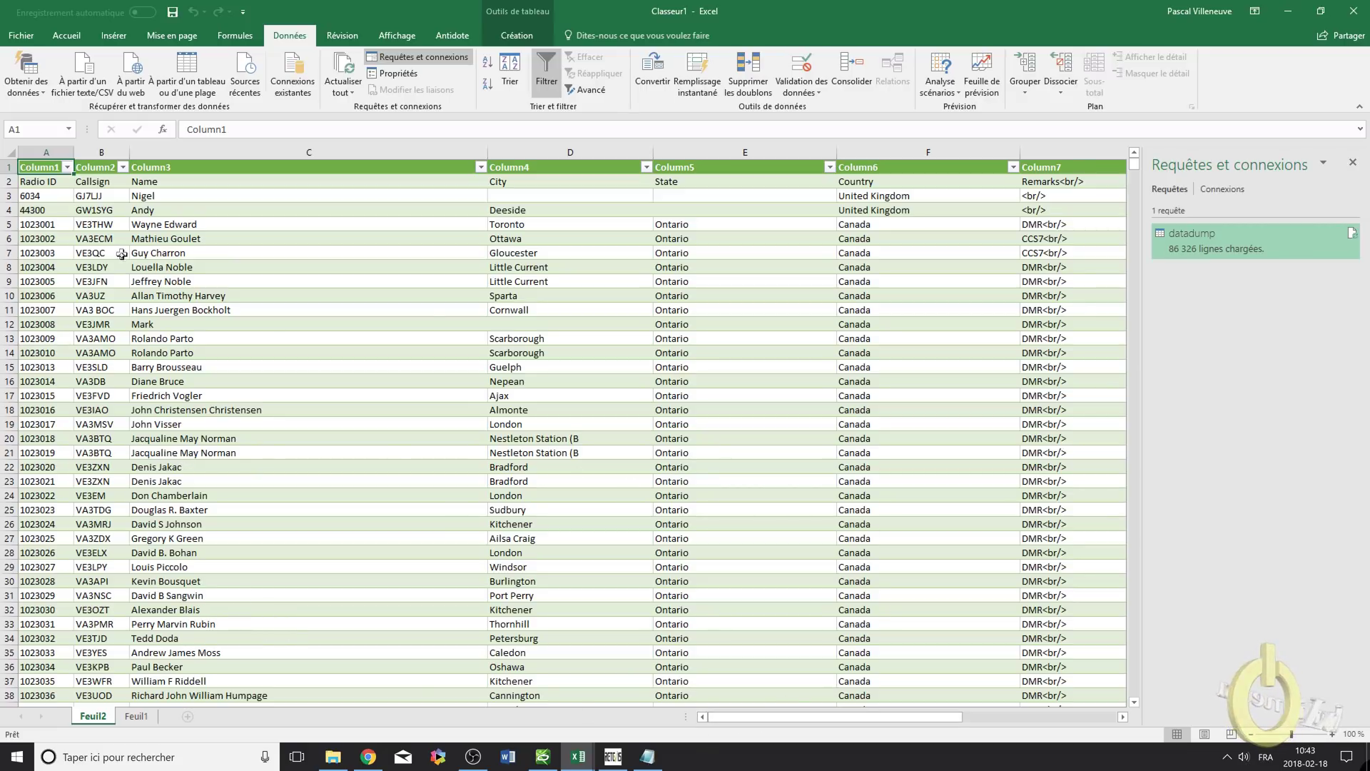
# Narrow the Name, State and Country columns of the table and close the Requêtes et connexions pane.
pyautogui.moveTo(484, 147); pyautogui.dragTo(294, 147)
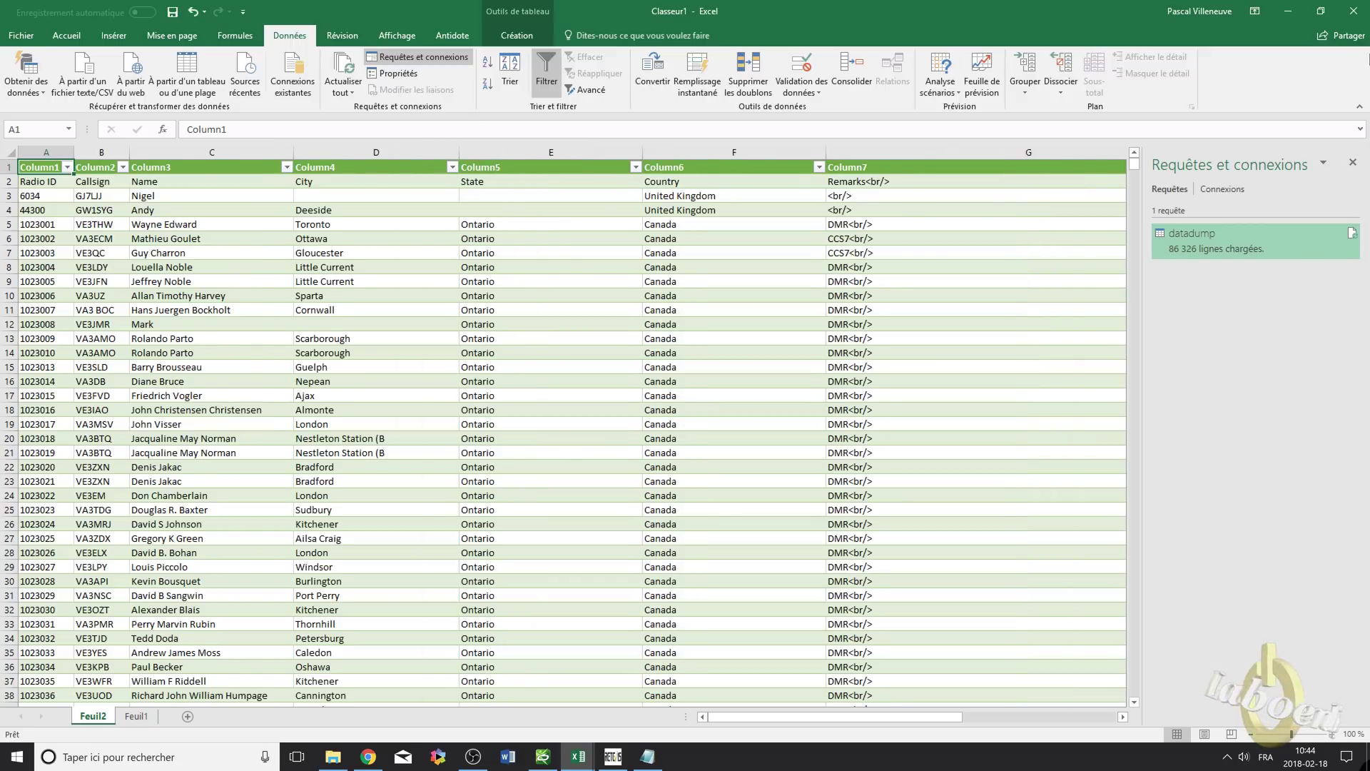
pyautogui.click(1353, 162)
pyautogui.moveTo(643, 151); pyautogui.dragTo(564, 152)
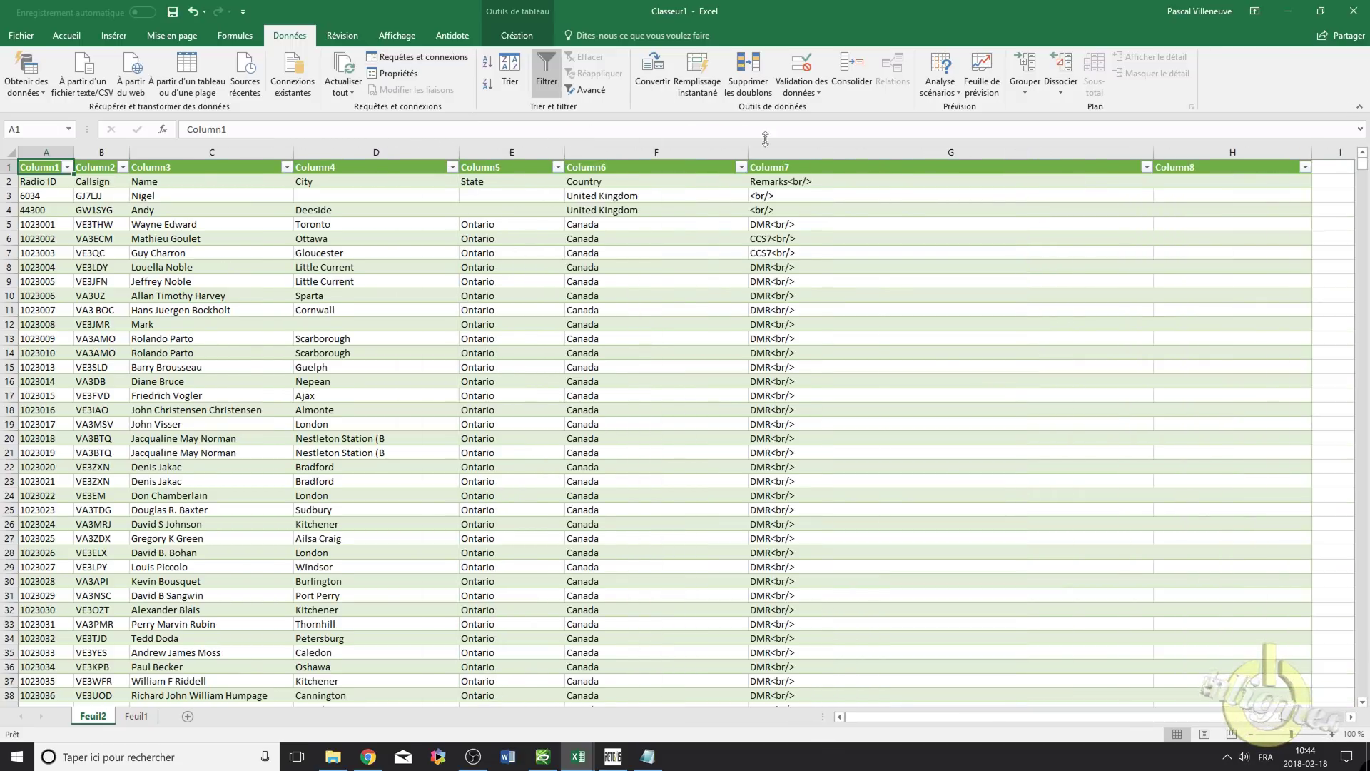
pyautogui.moveTo(748, 150); pyautogui.dragTo(657, 150)
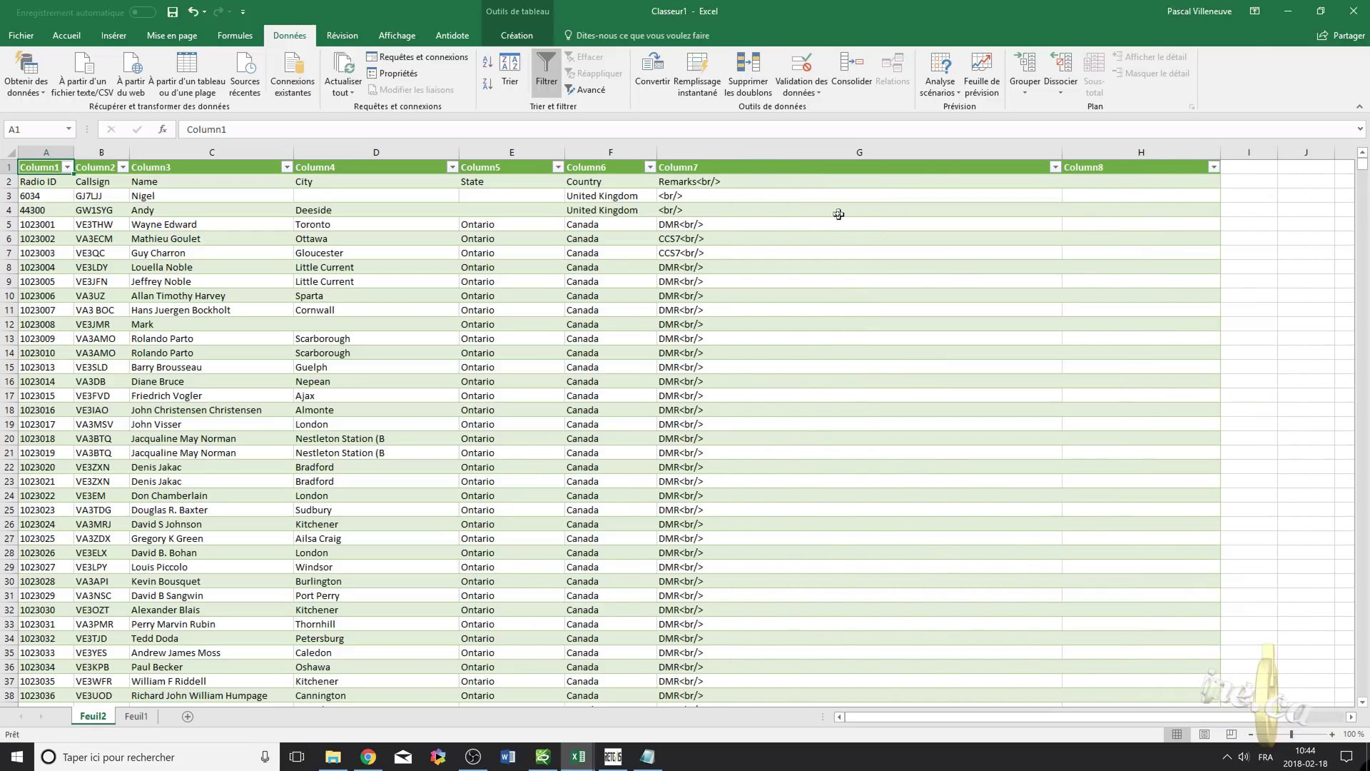
# Bring test.csv in Notepad over the Excel sheet, narrow its window and place it clear of the table's first six columns.
pyautogui.click(658, 760)
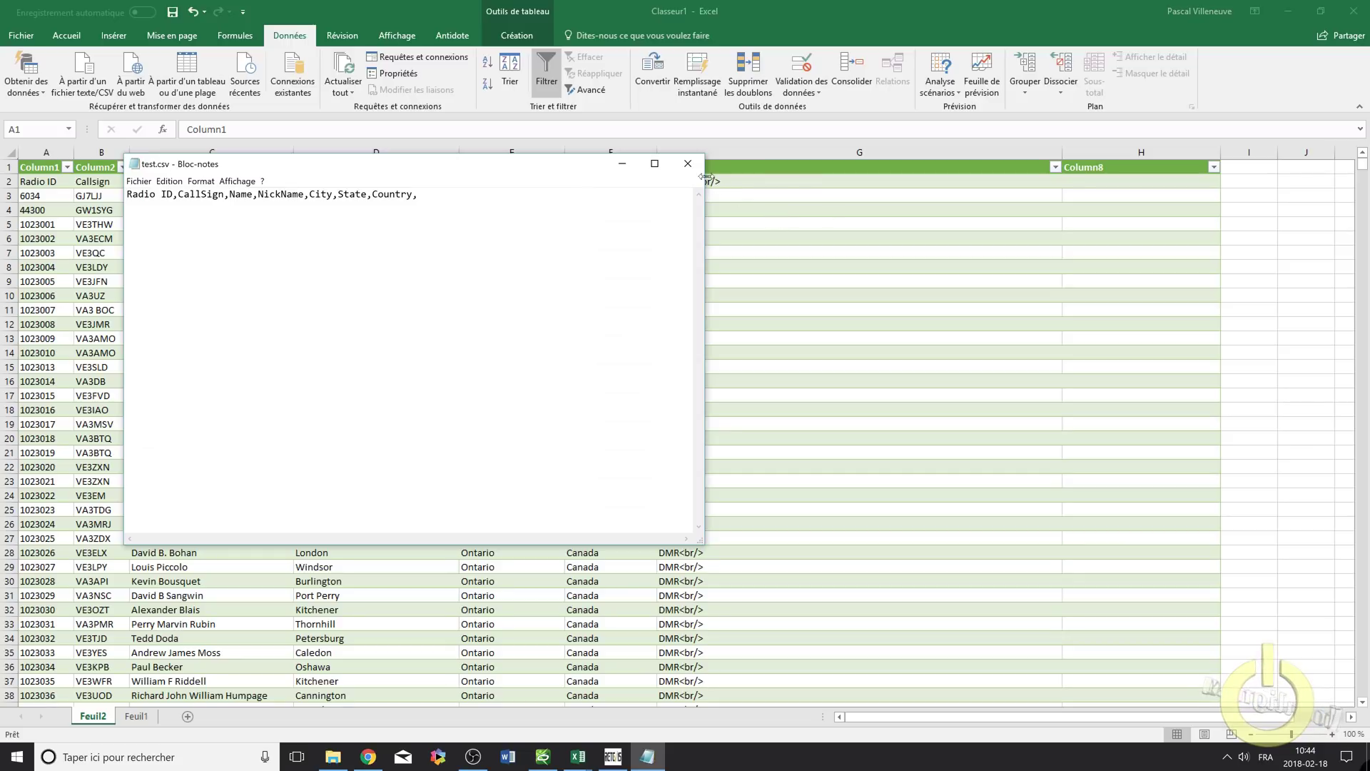
pyautogui.moveTo(710, 181); pyautogui.dragTo(498, 181)
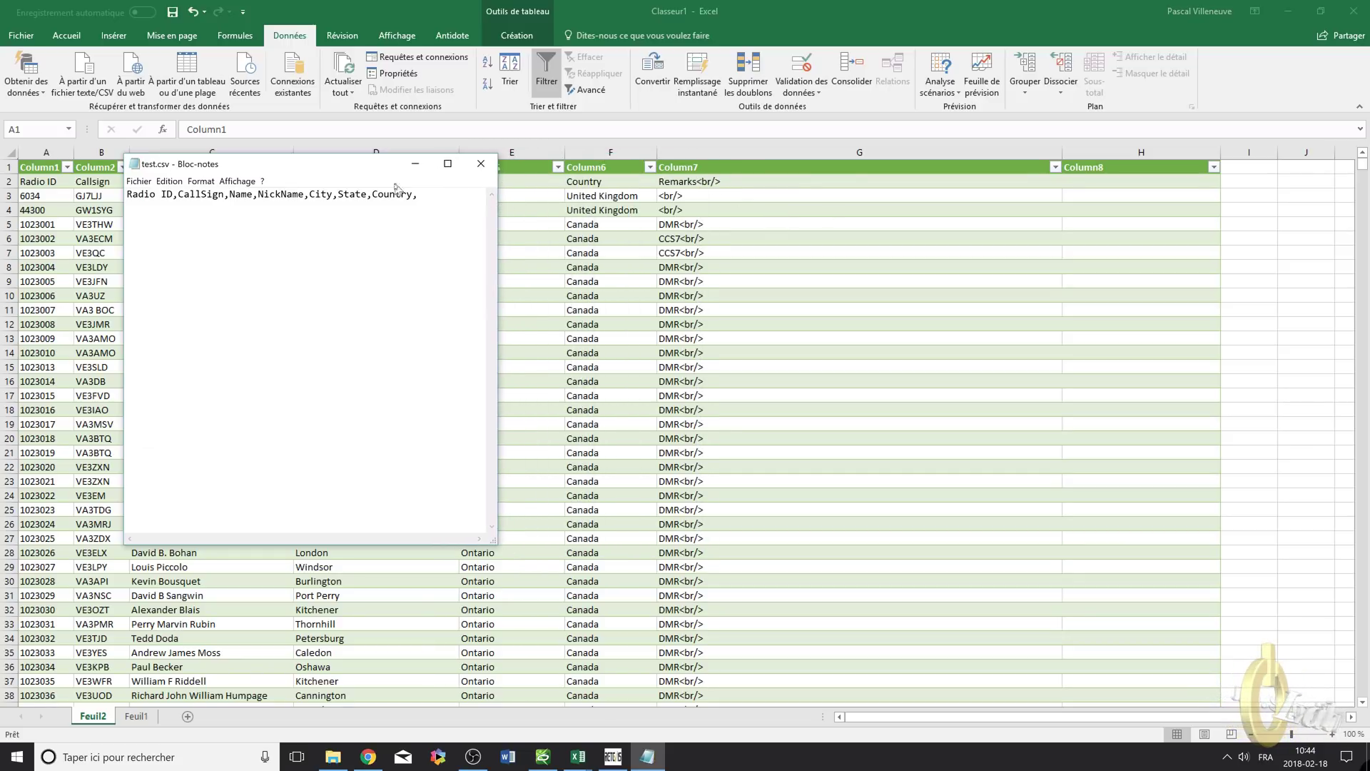
pyautogui.moveTo(353, 173); pyautogui.dragTo(1138, 185)
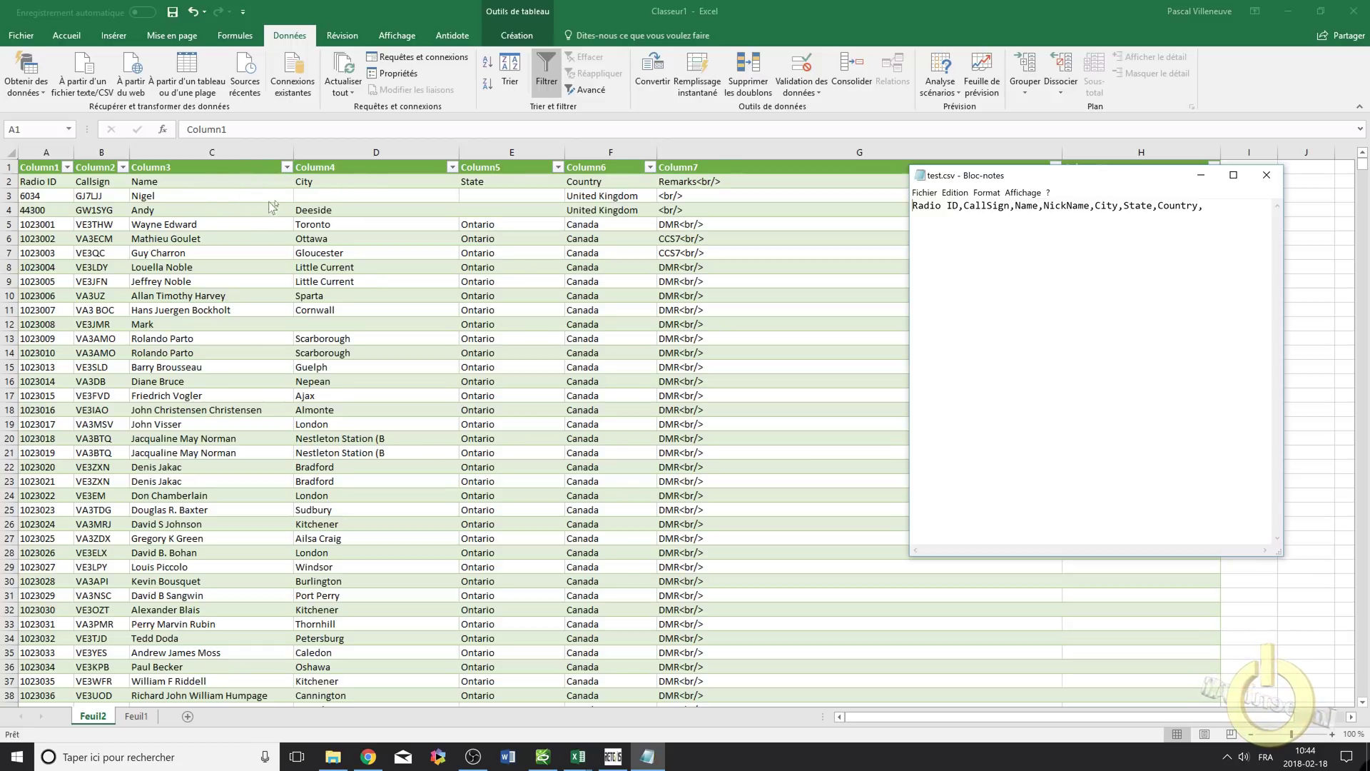
# Insert a blank column between the Name and City columns of the table.
pyautogui.click(334, 146)
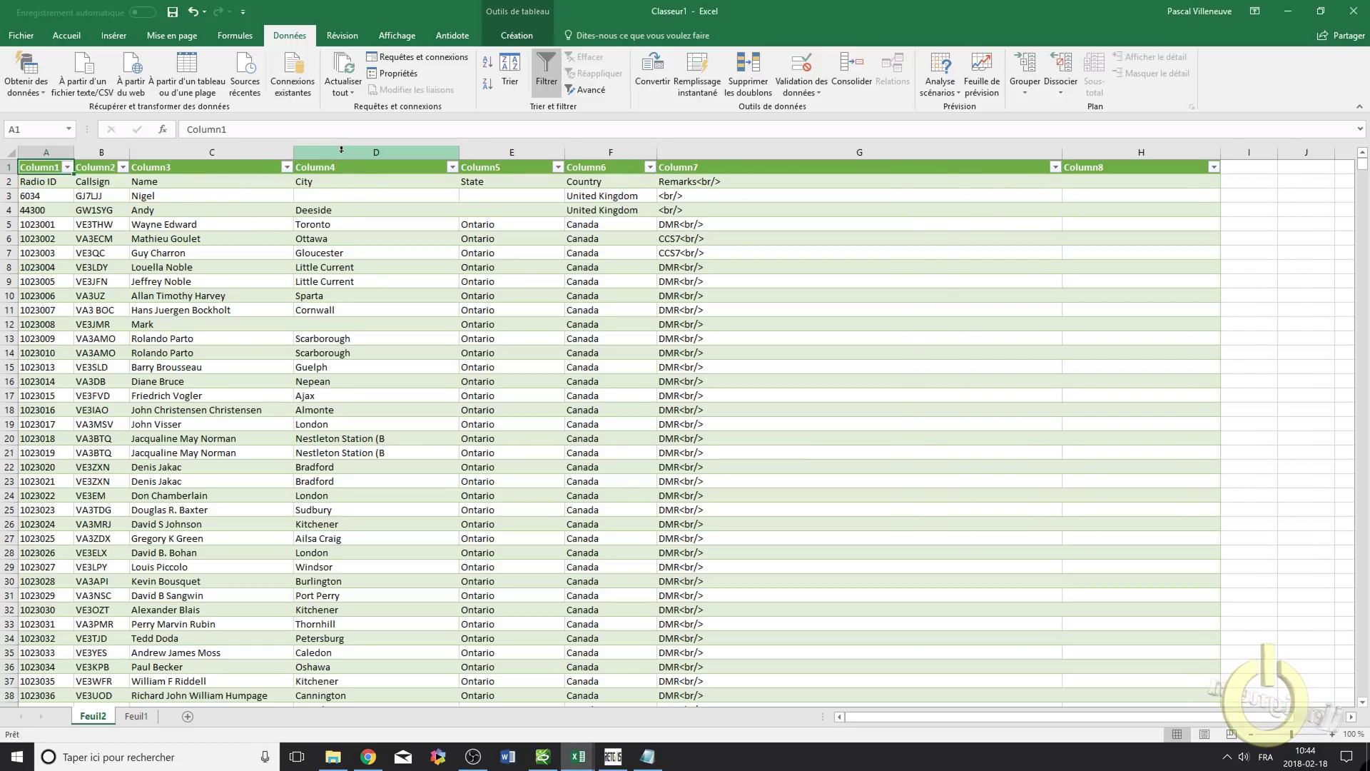
pyautogui.rightClick(341, 149)
pyautogui.click(379, 253)
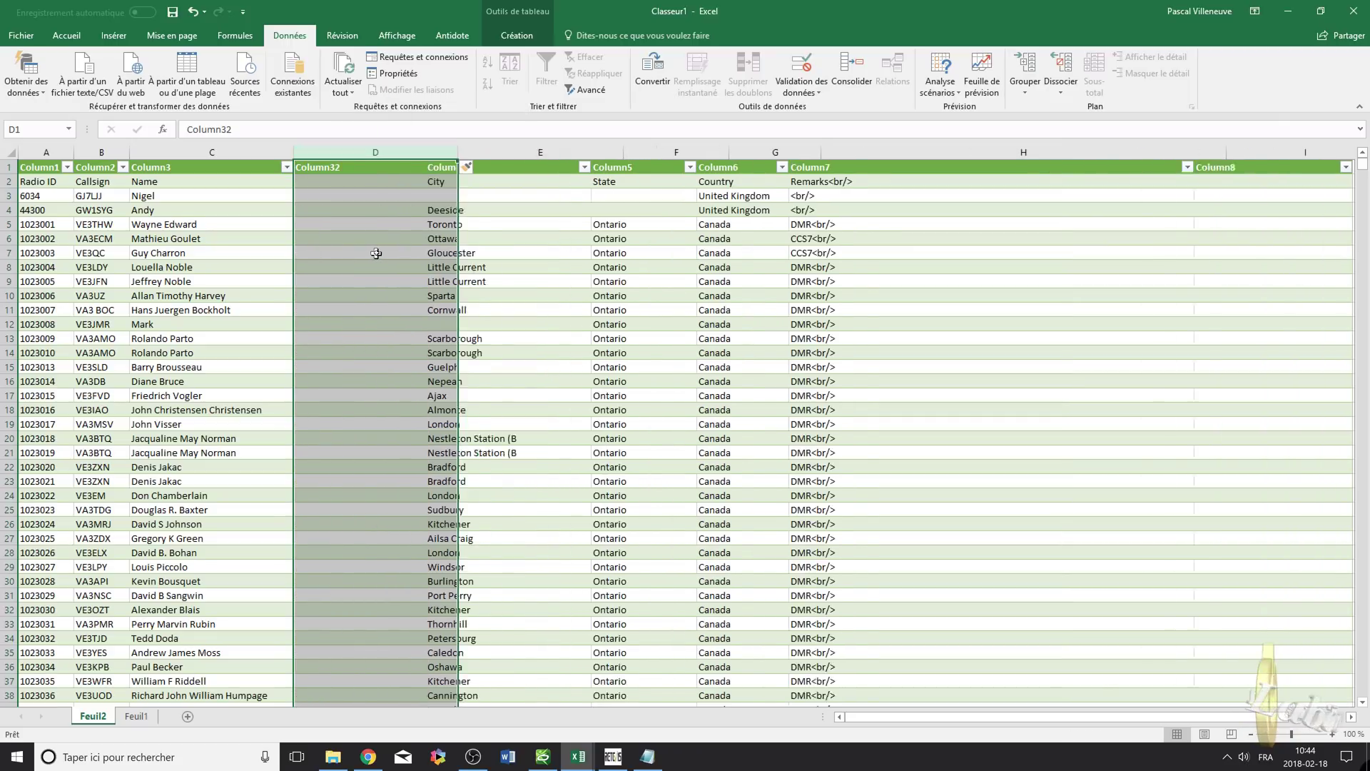
# Check the field order in test.csv and enter NickName as the heading in cell D2 of the blank column.
pyautogui.click(647, 756)
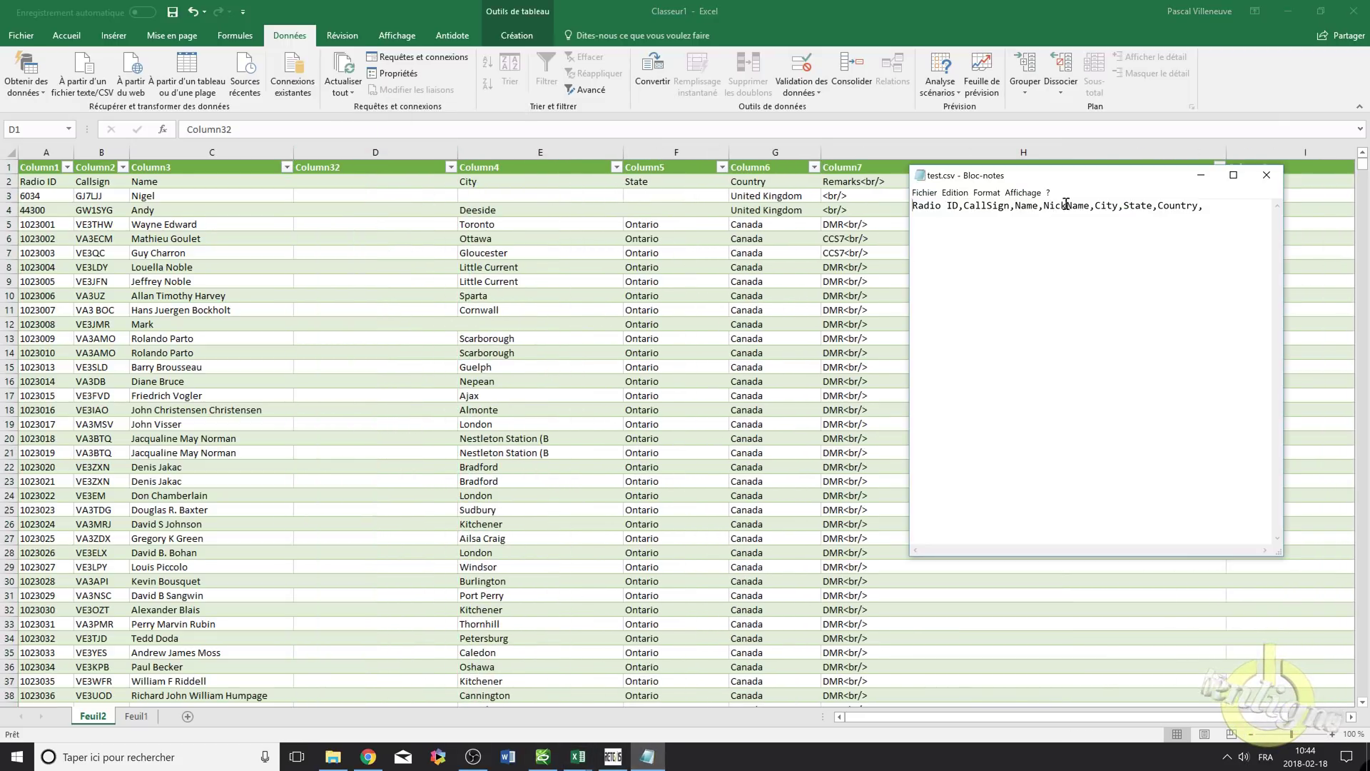
pyautogui.click(345, 187)
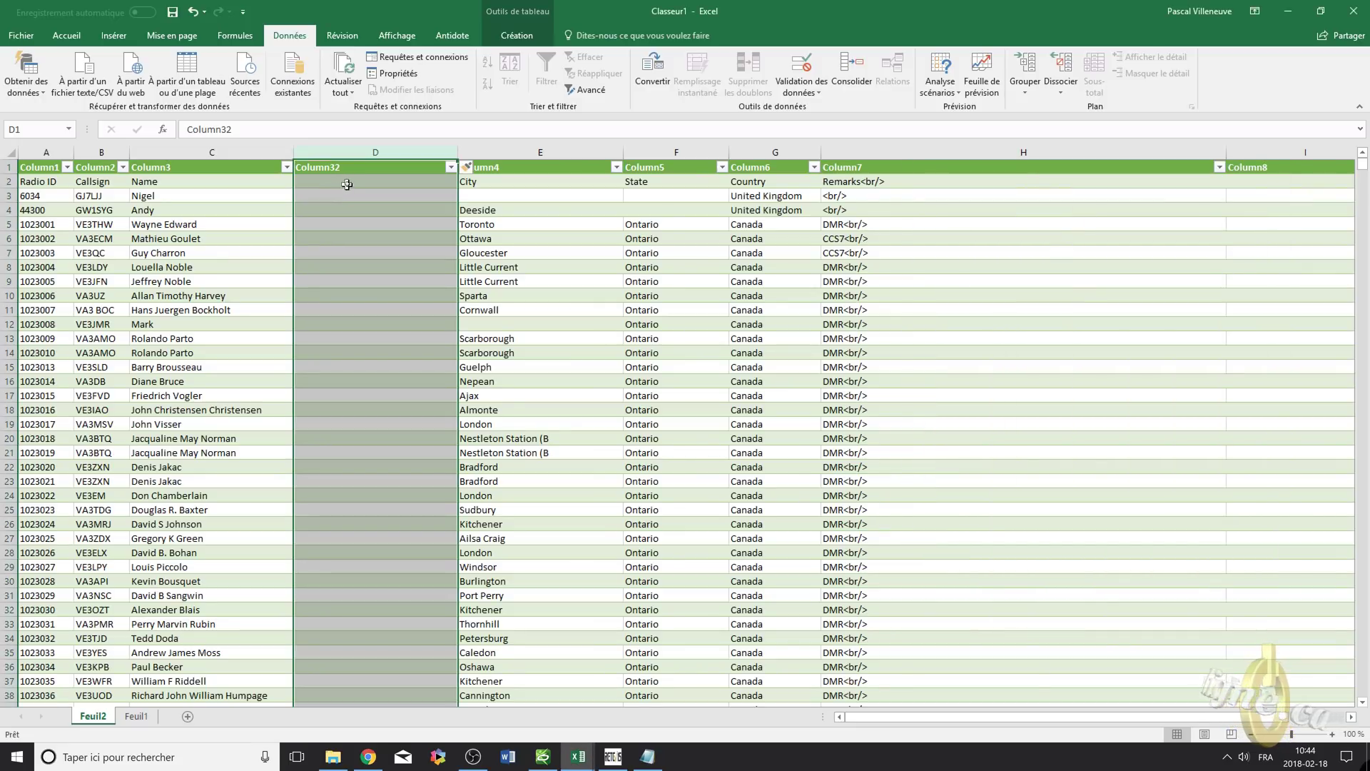
pyautogui.click(348, 181)
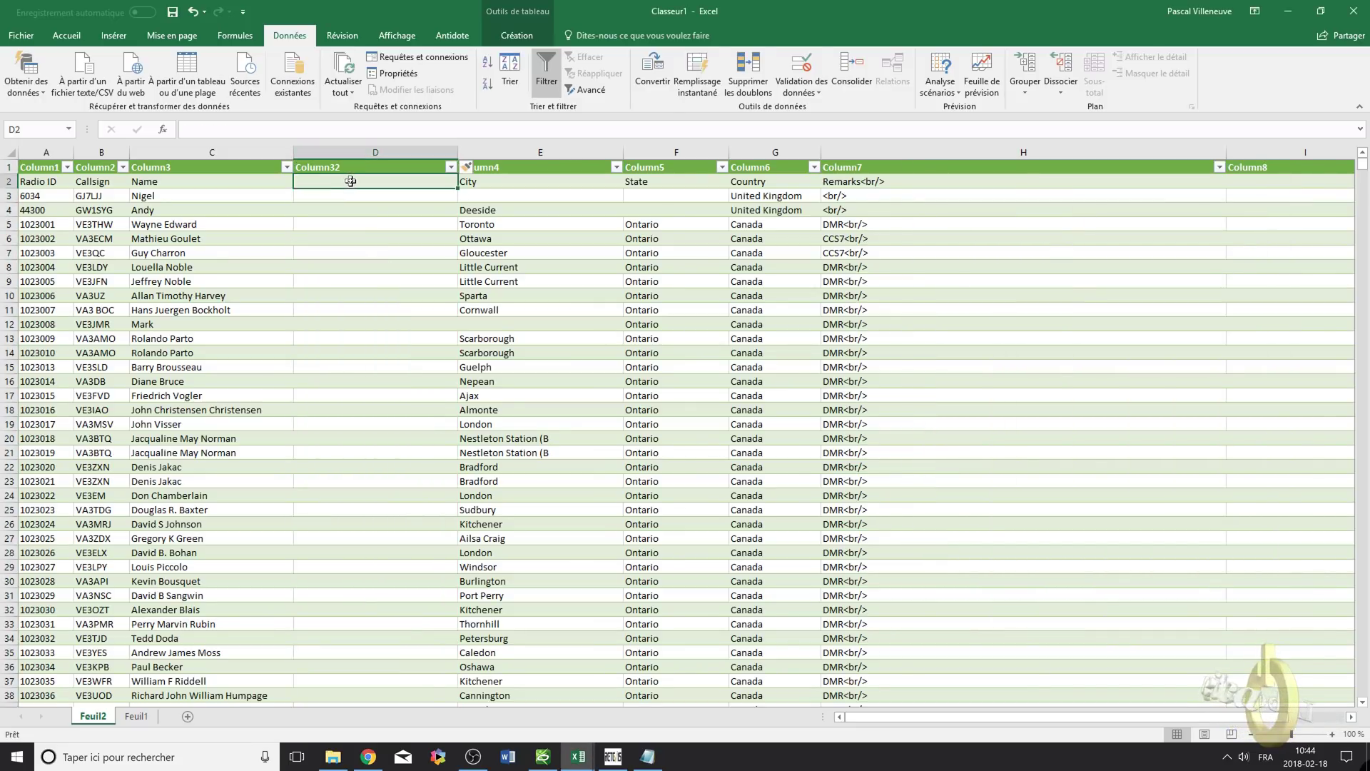
pyautogui.write('NickNasm')
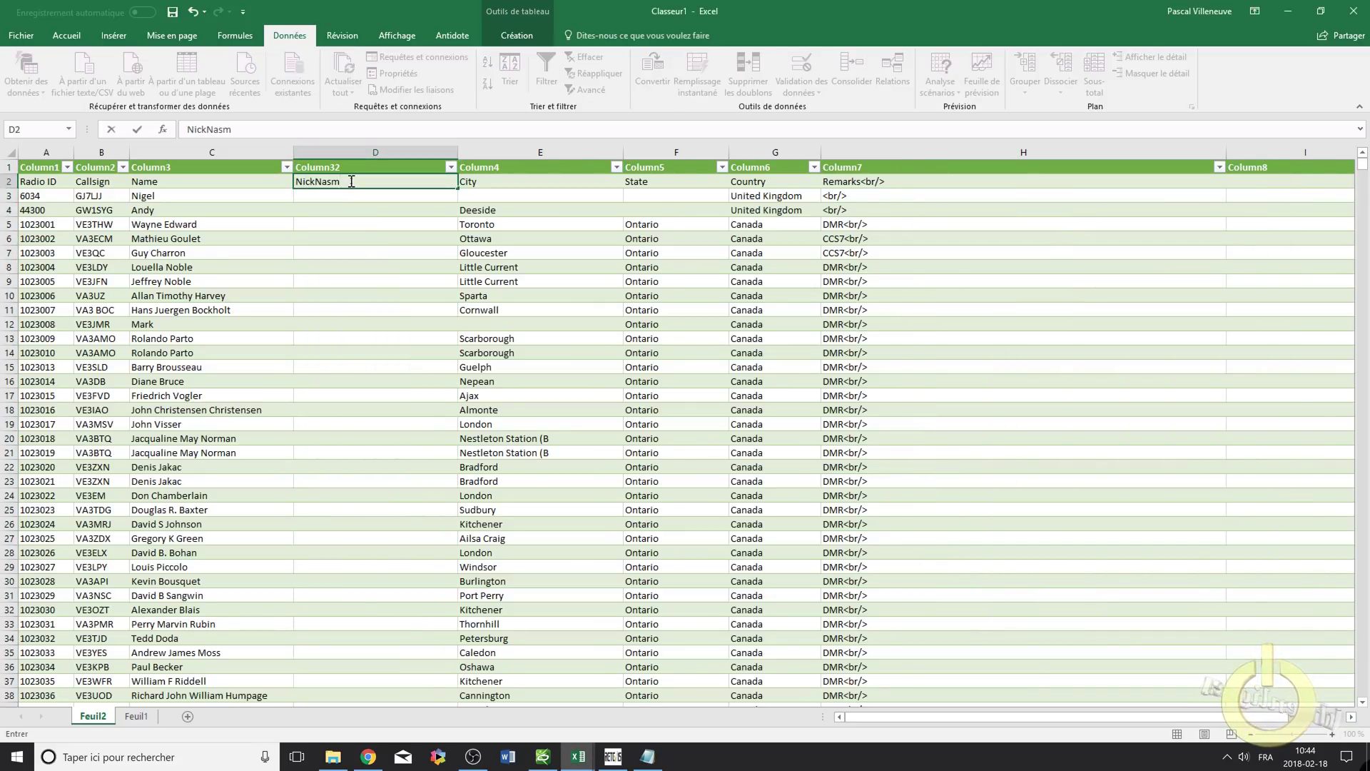
pyautogui.press('BackSpace')
pyautogui.press('BackSpace')
pyautogui.write('me')
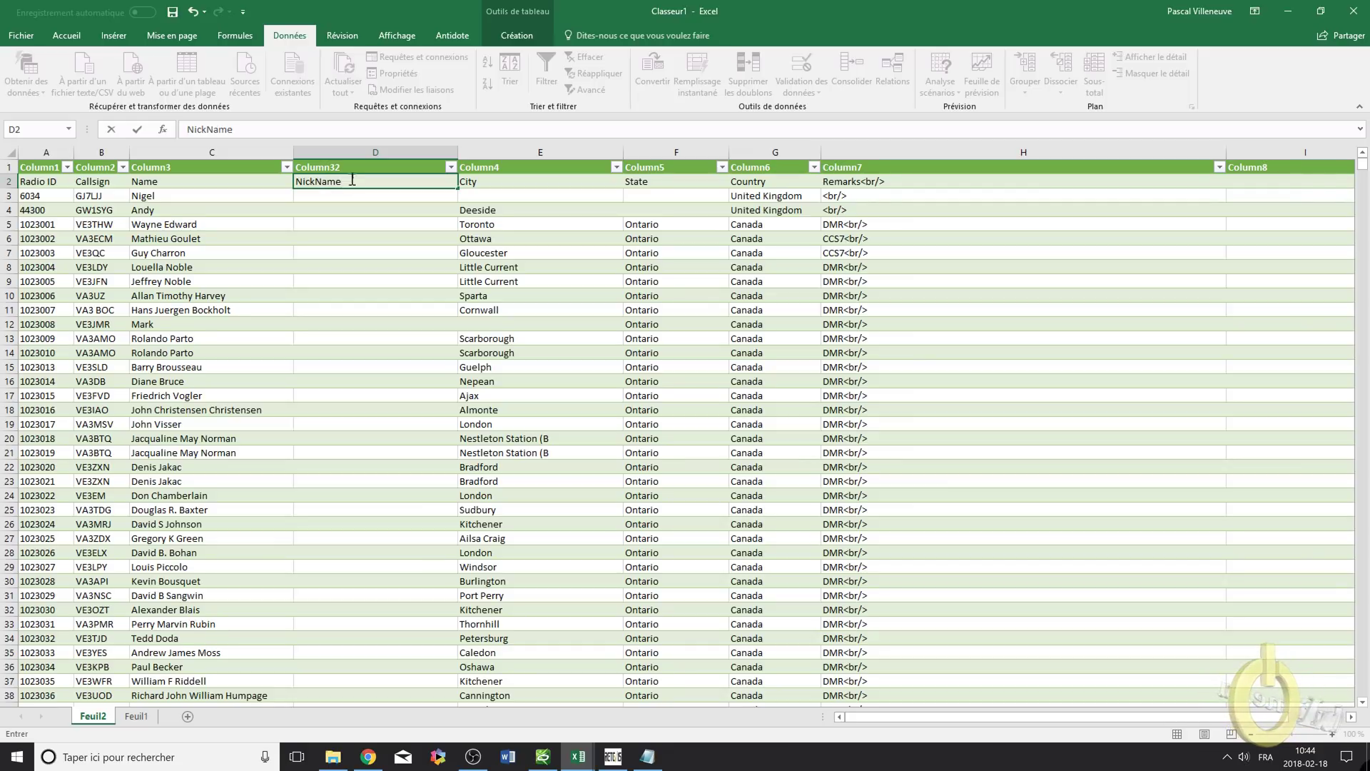
# Recheck the test.csv header line and delete the Remarks column and the empty Column8 from the Excel table.
pyautogui.click(612, 756)
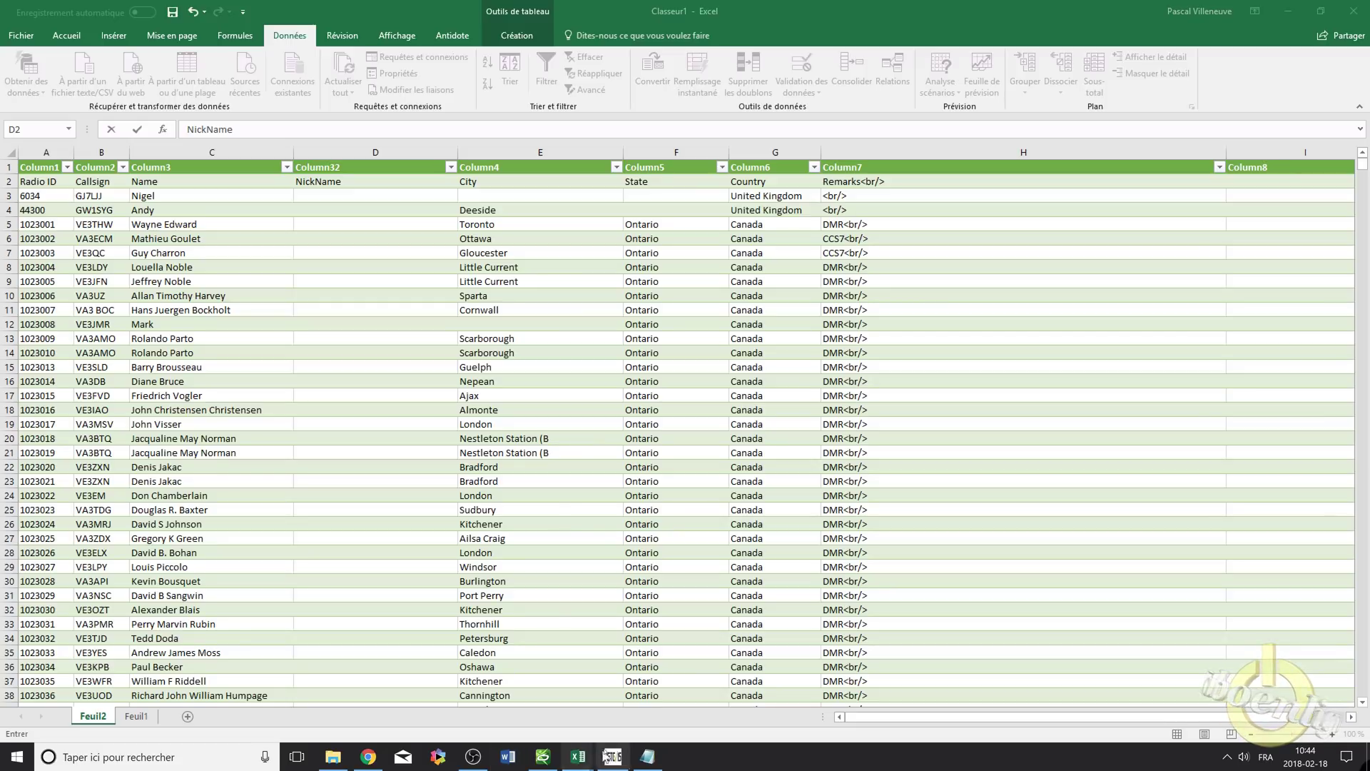
pyautogui.click(648, 757)
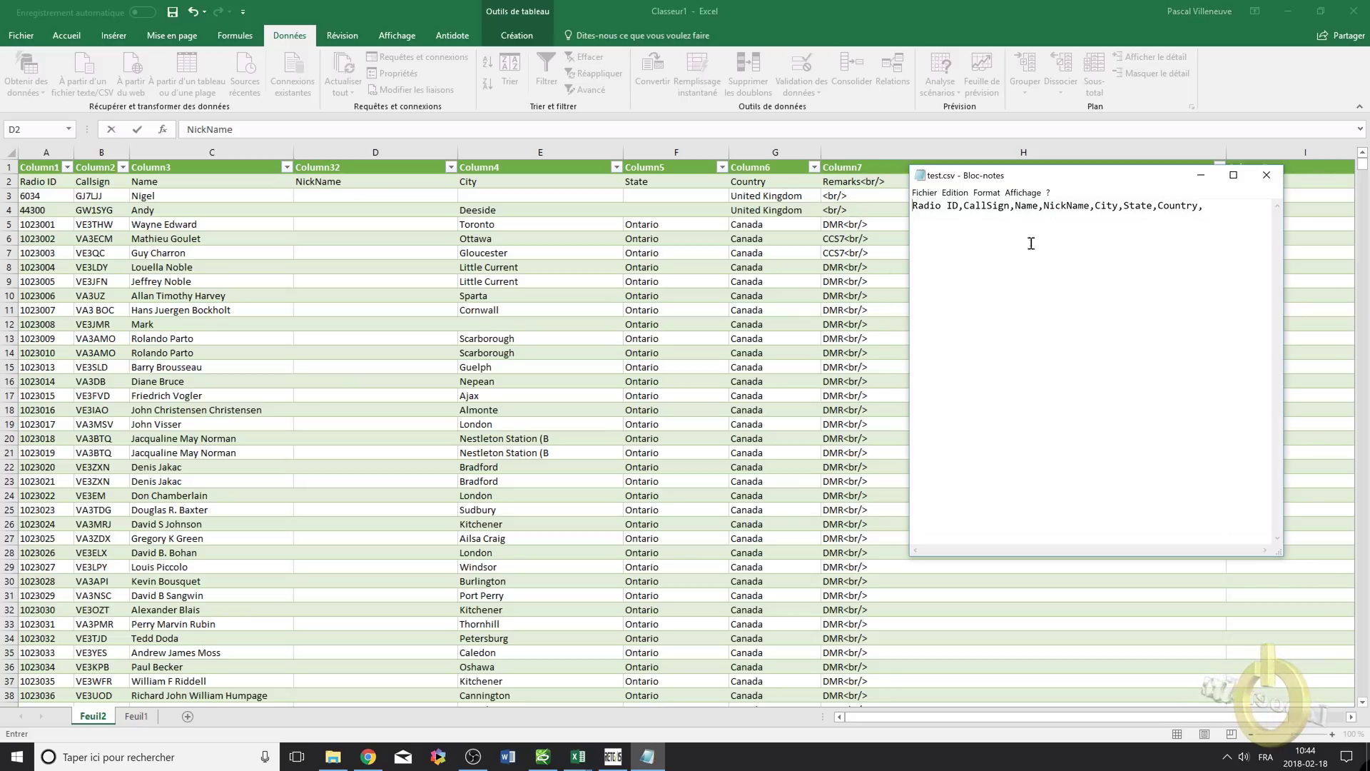
pyautogui.click(905, 140)
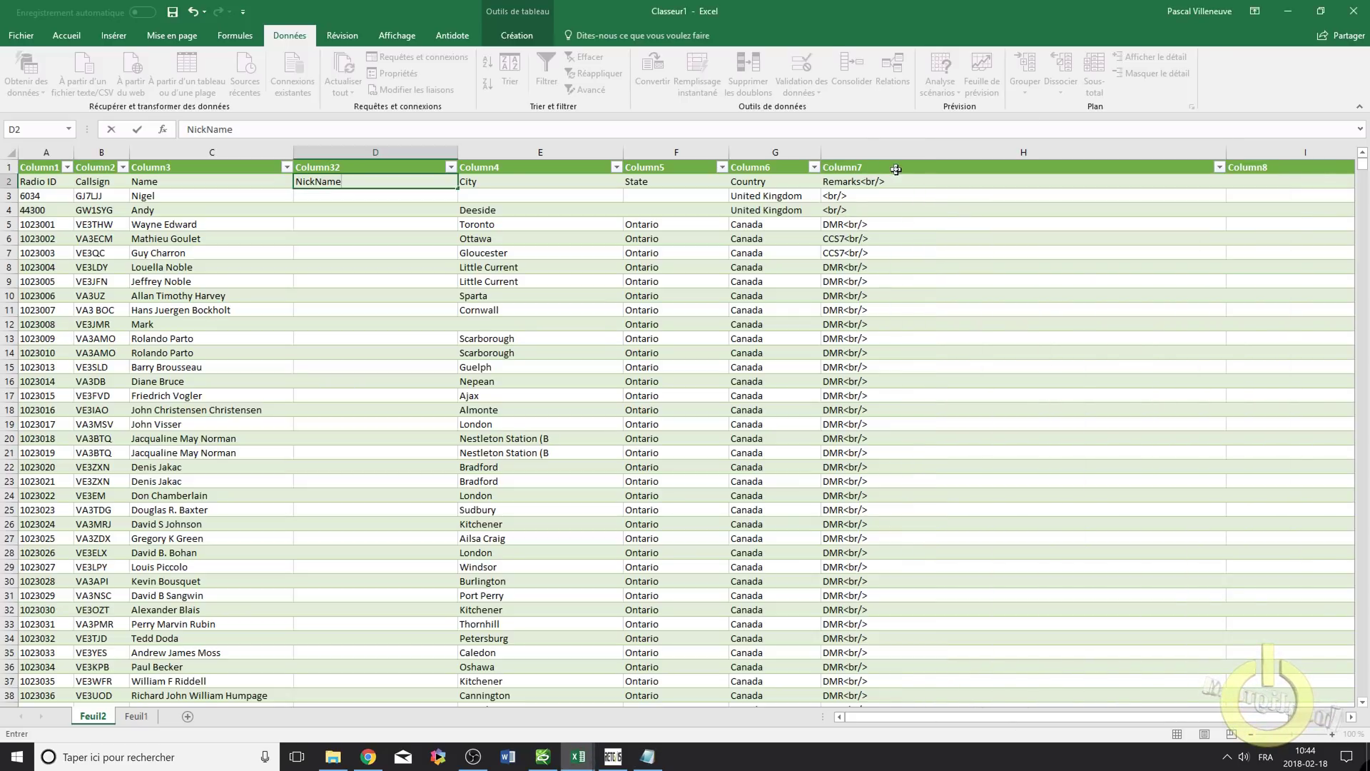
pyautogui.click(1221, 153)
pyautogui.moveTo(1223, 152); pyautogui.dragTo(1020, 152)
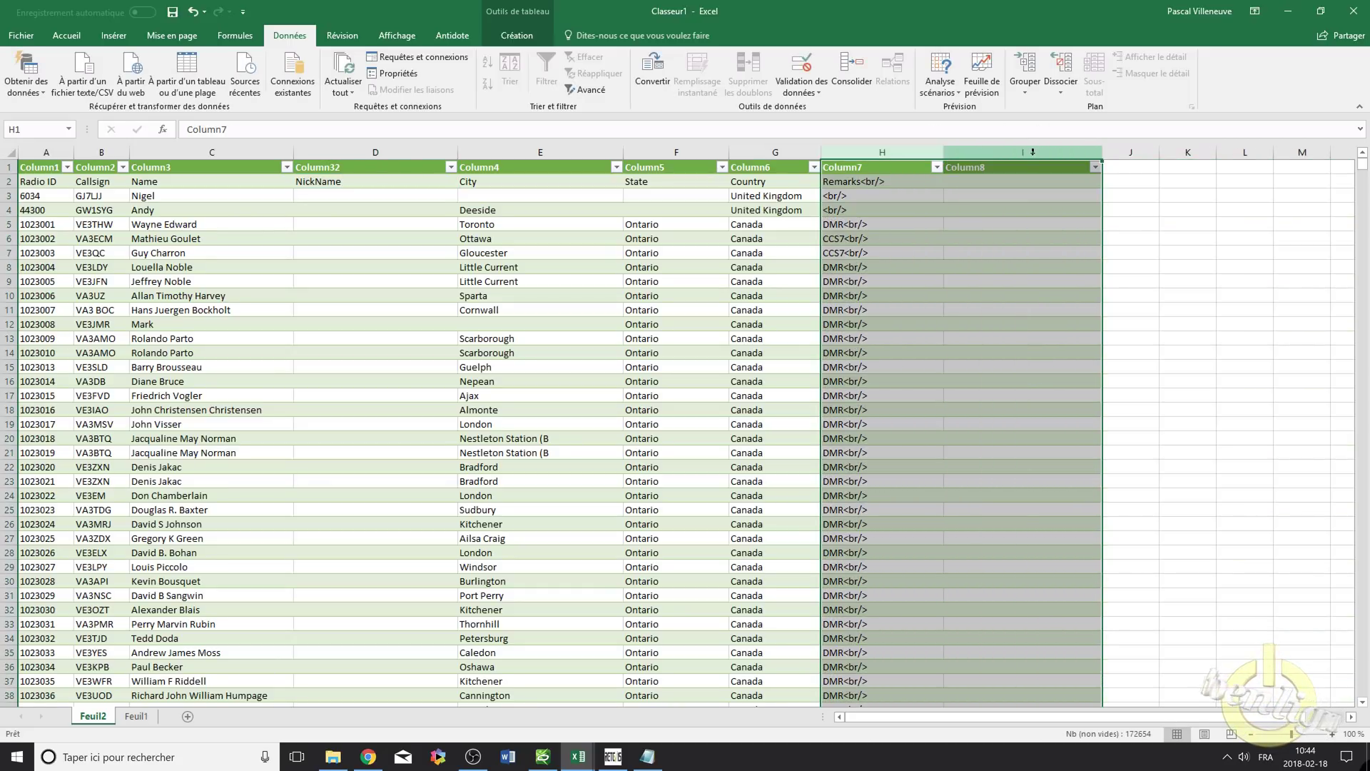
pyautogui.rightClick(1035, 155)
pyautogui.press('Escape')
pyautogui.moveTo(885, 152); pyautogui.dragTo(1013, 150)
pyautogui.rightClick(1013, 152)
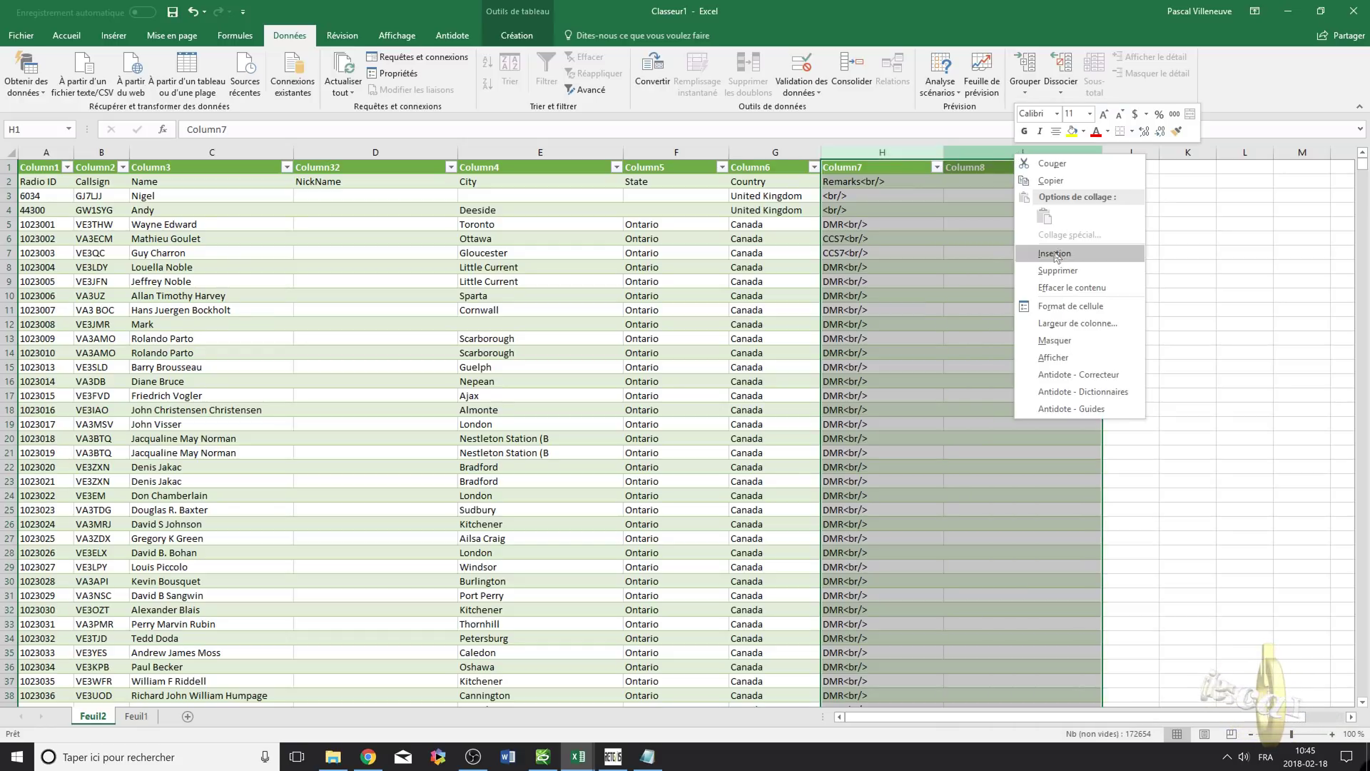
pyautogui.click(1057, 278)
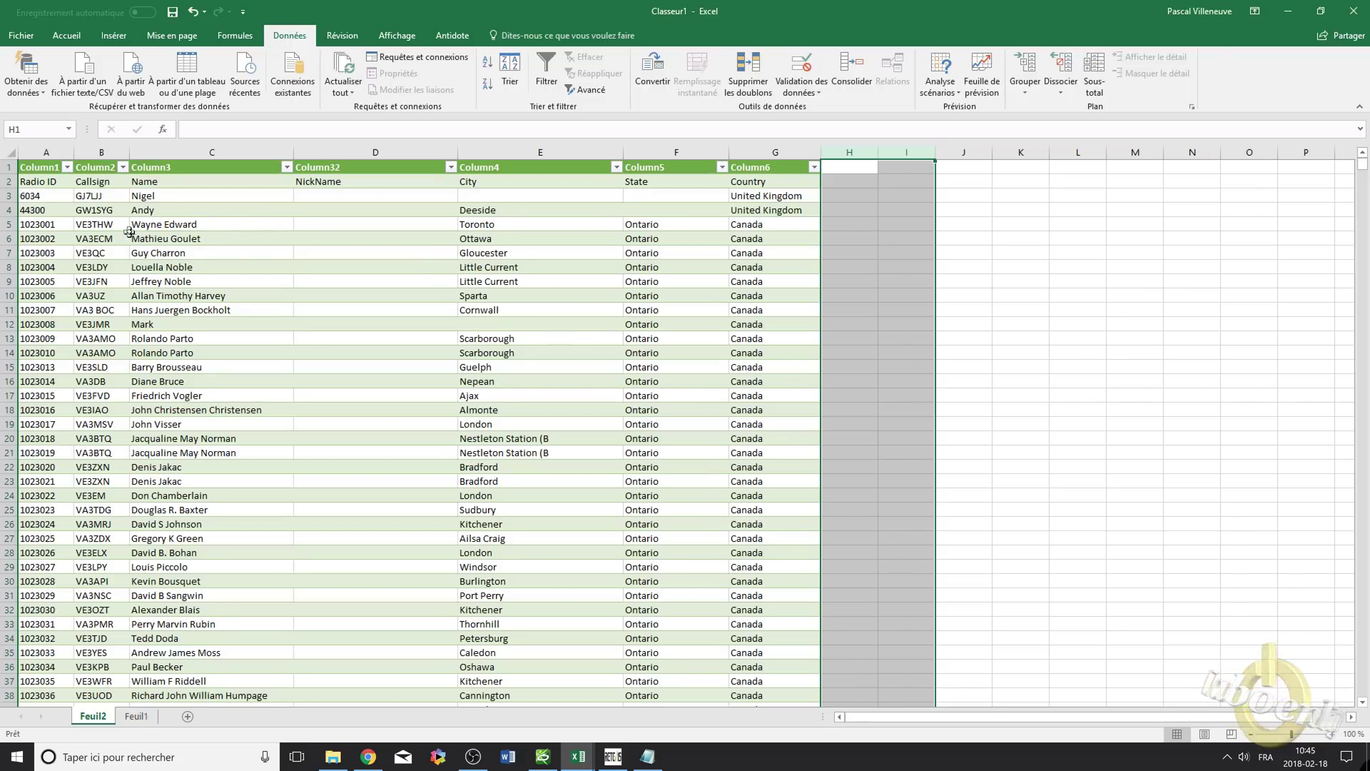
pyautogui.click(14, 168)
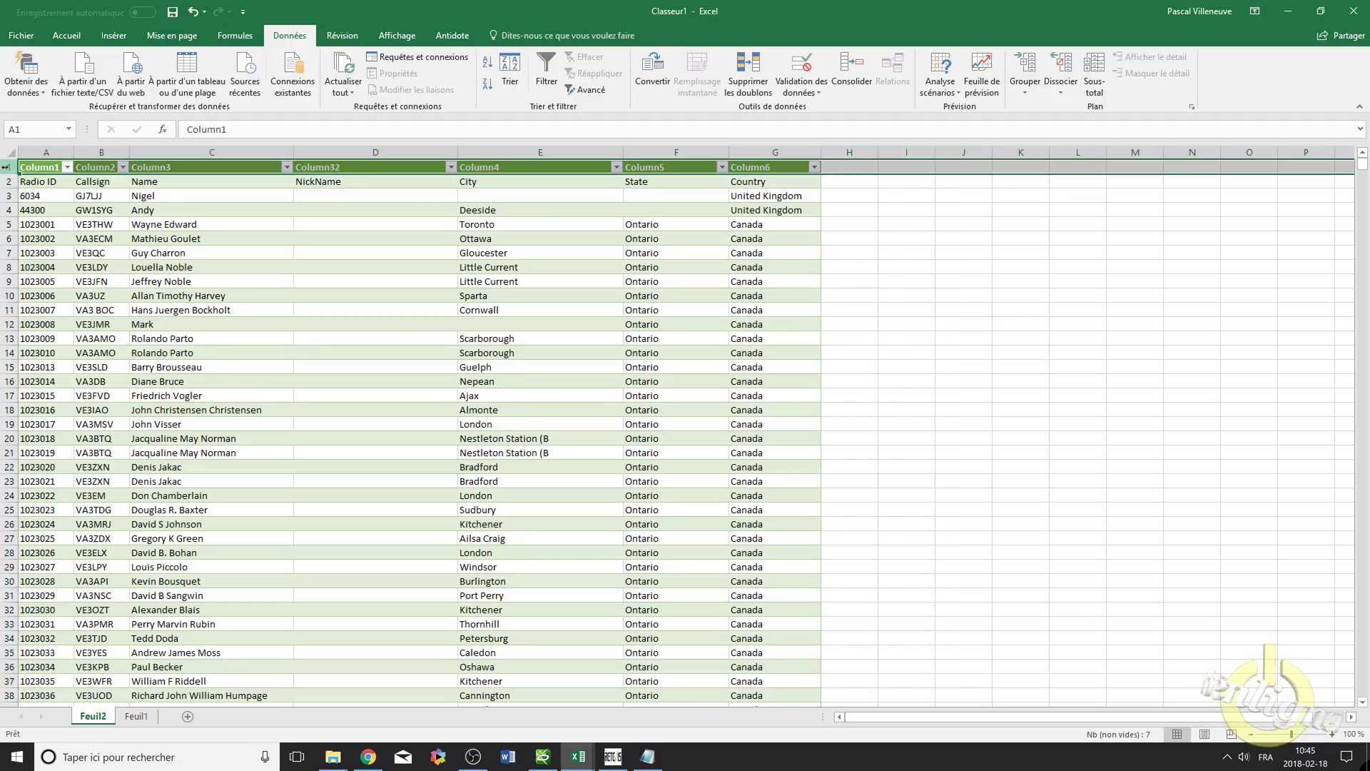
pyautogui.rightClick(9, 171)
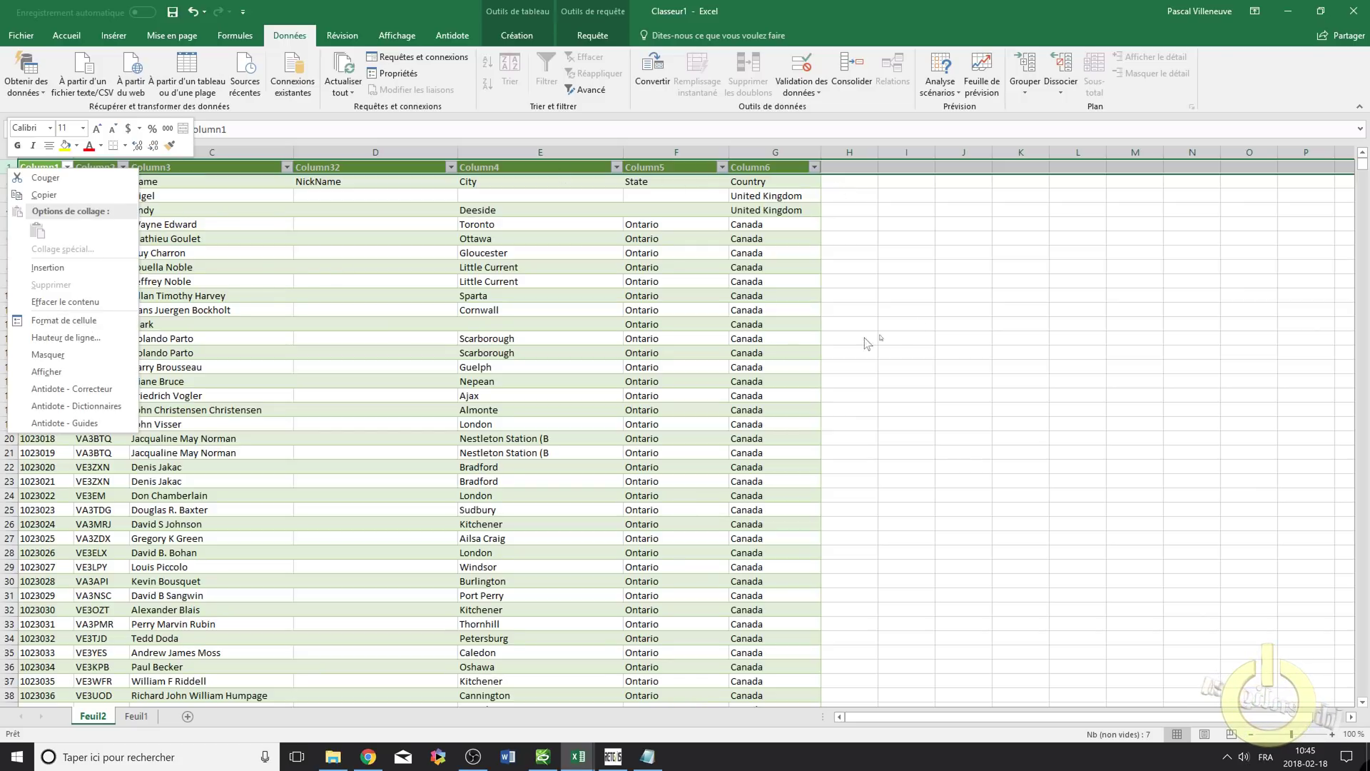
pyautogui.press('Escape')
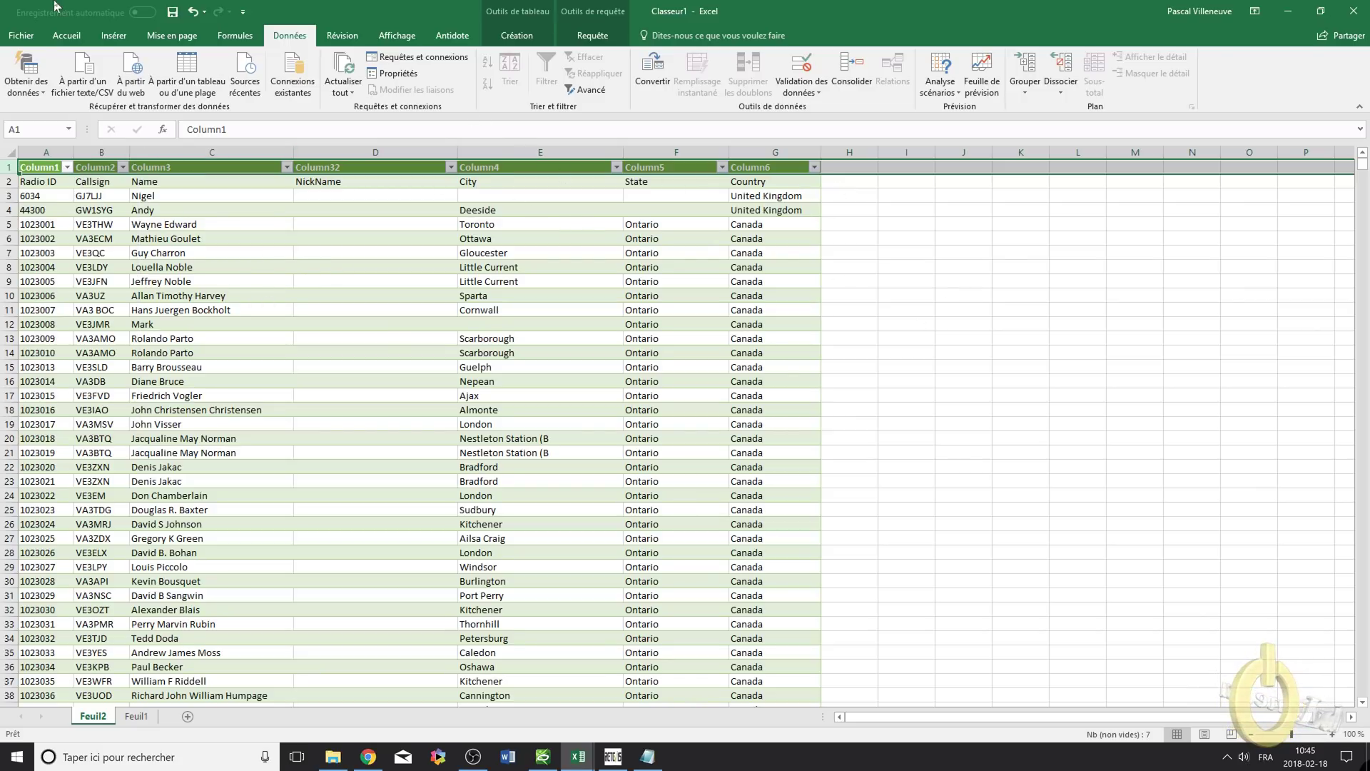
# Start saving the workbook under a new name and browse to the RETEVIS_RT82\Config folder in Downloads.
pyautogui.click(21, 35)
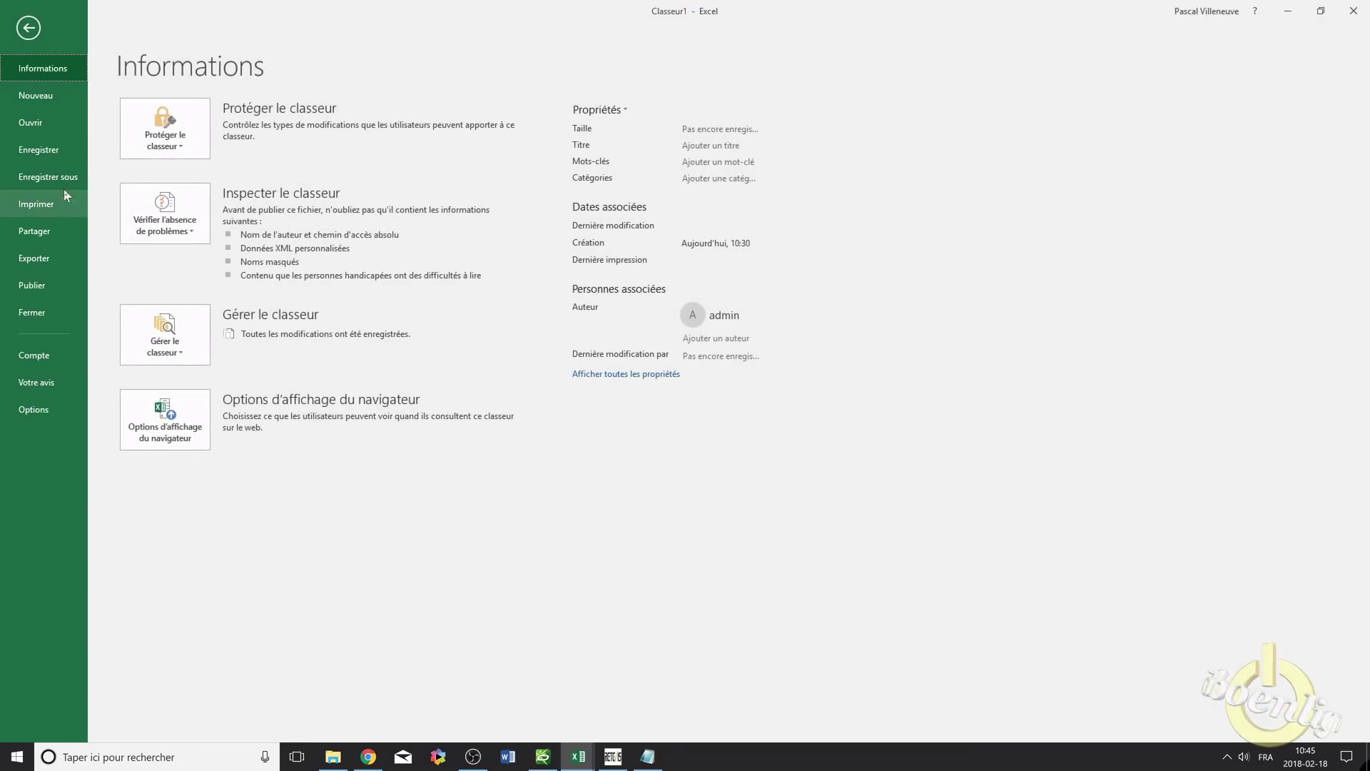
pyautogui.click(41, 177)
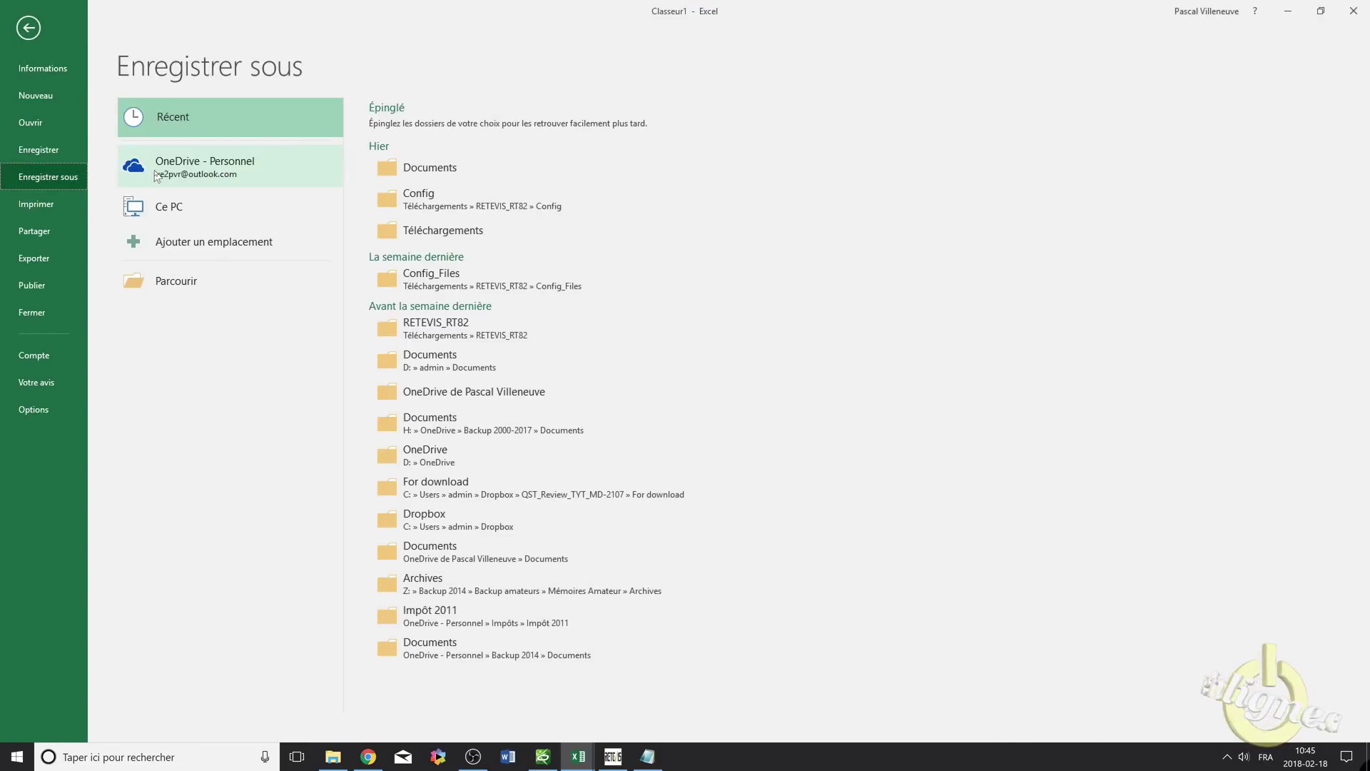
pyautogui.click(178, 214)
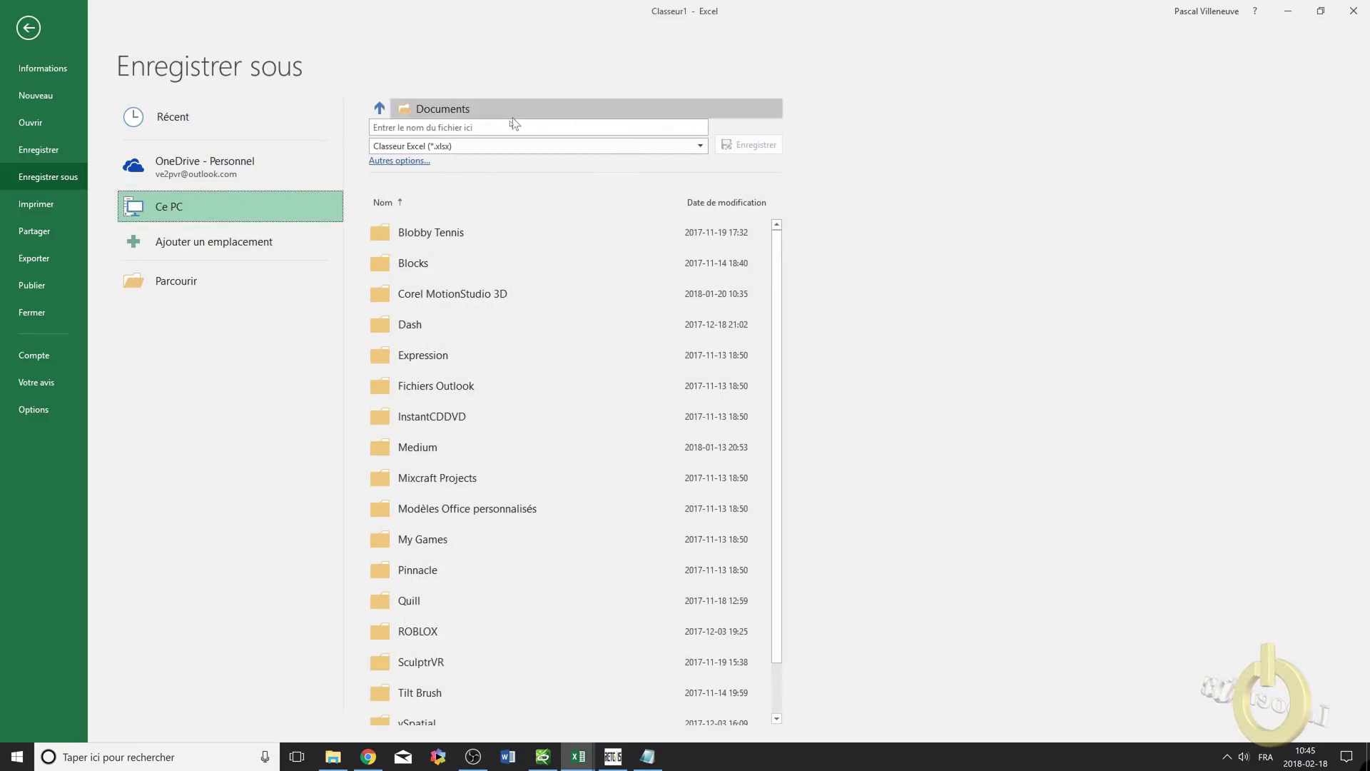
pyautogui.click(464, 108)
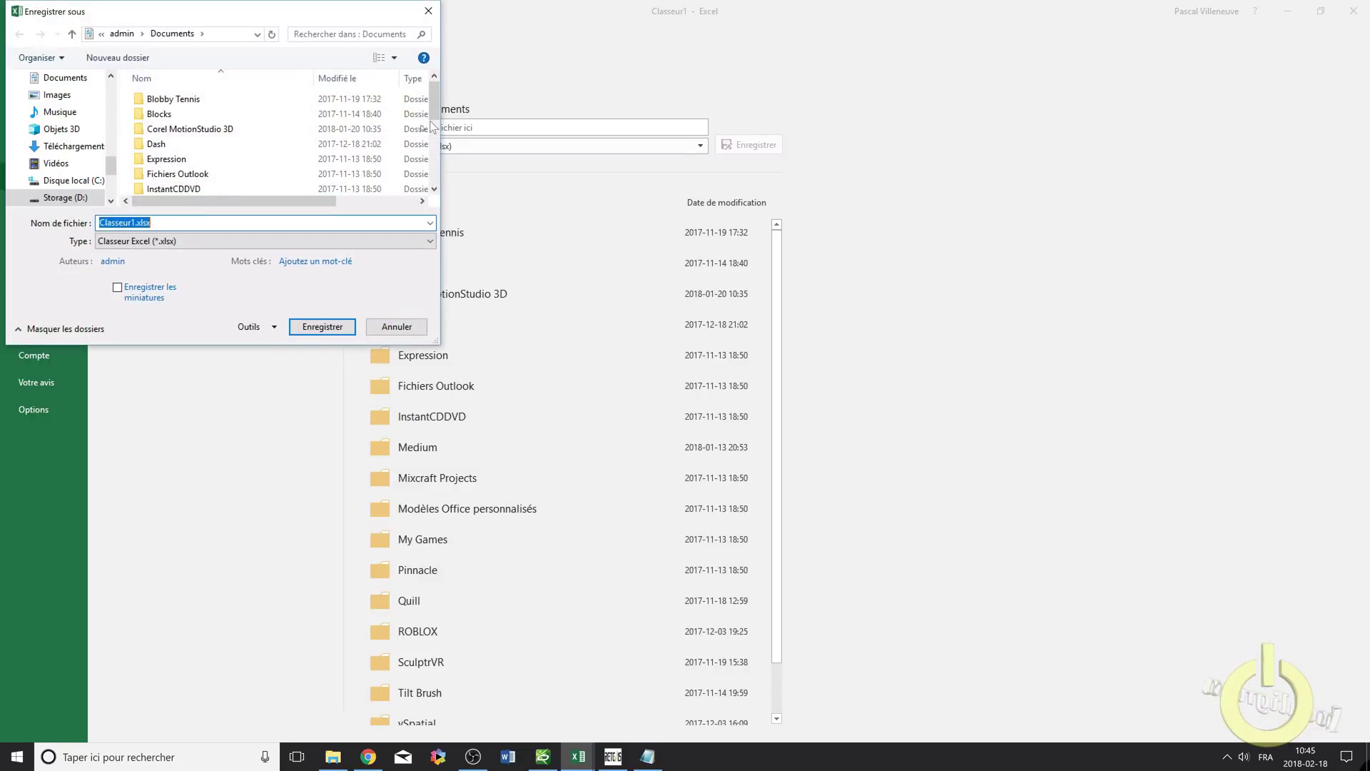
pyautogui.click(71, 145)
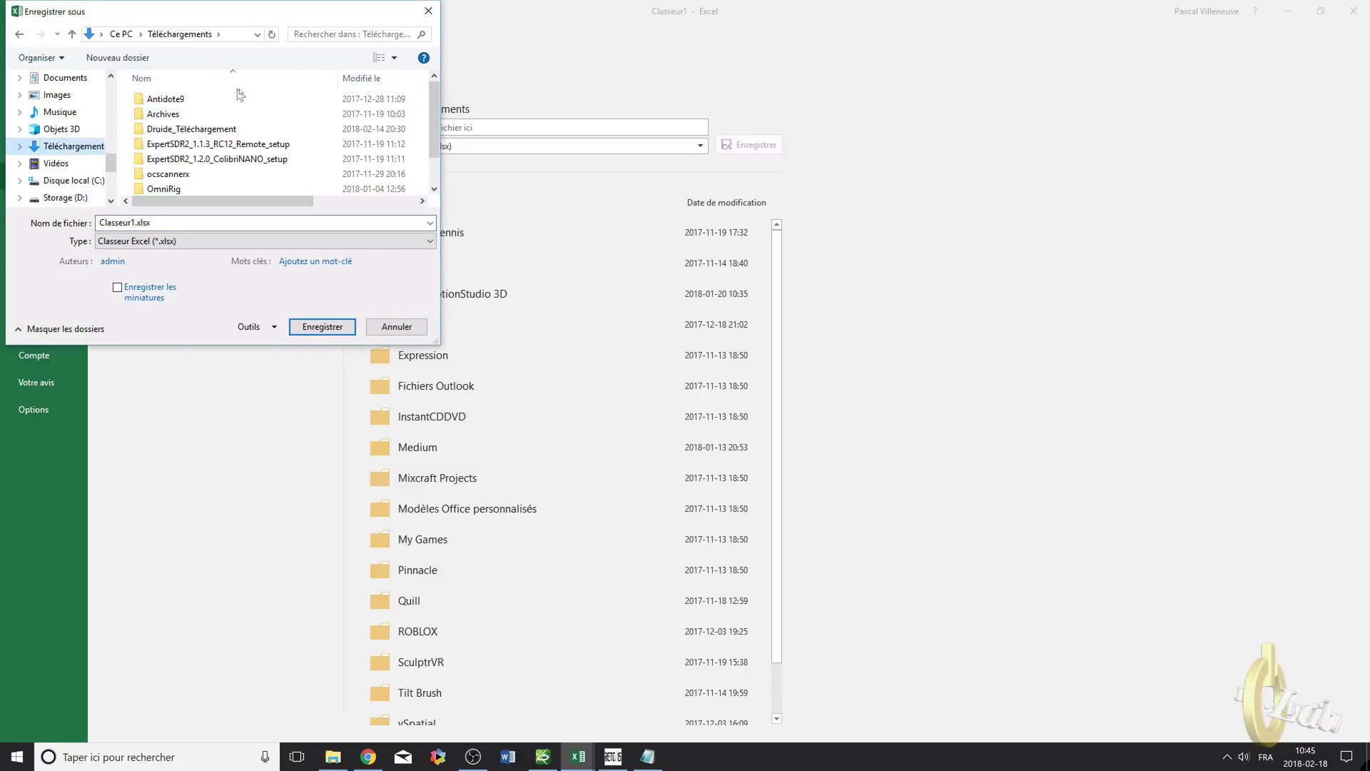
pyautogui.click(203, 158)
pyautogui.scroll(-1, 198, 165)
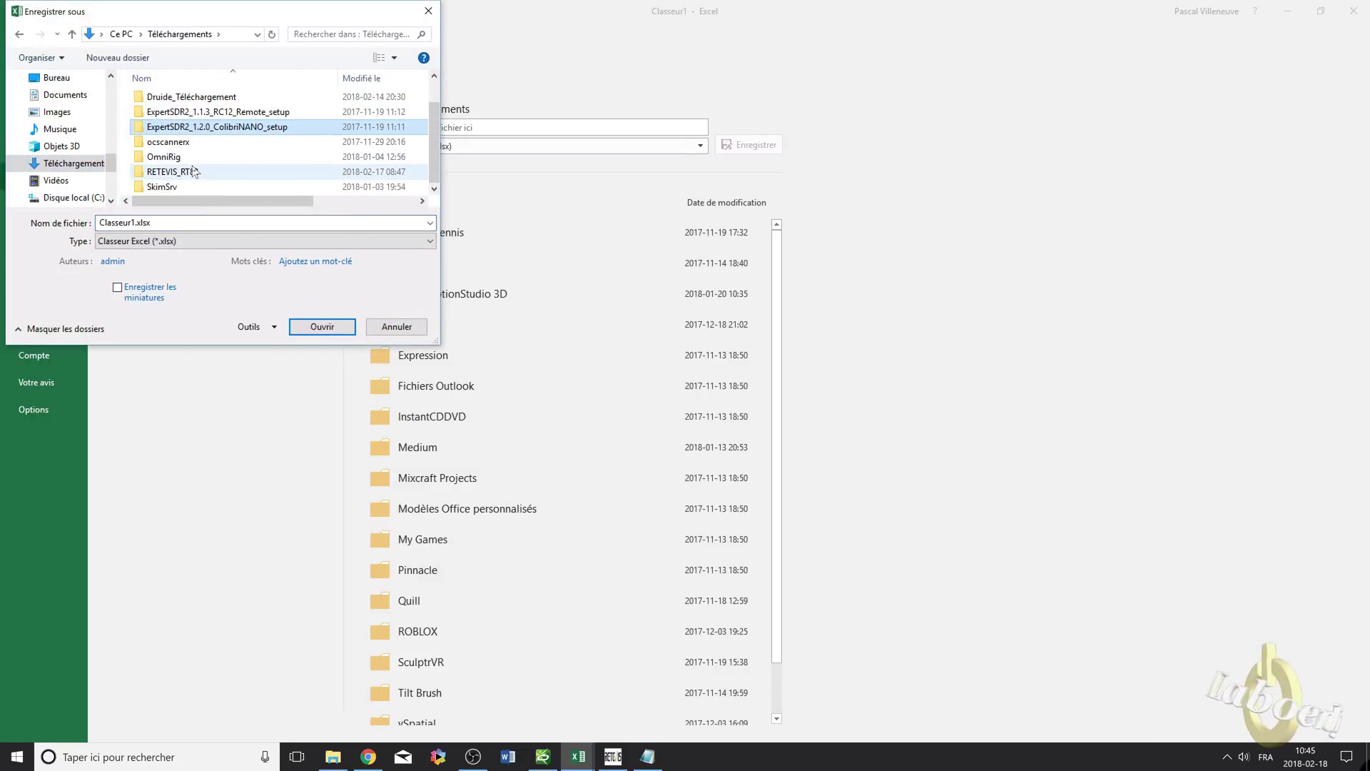
pyautogui.doubleClick(193, 171)
pyautogui.click(193, 97)
pyautogui.click(192, 98)
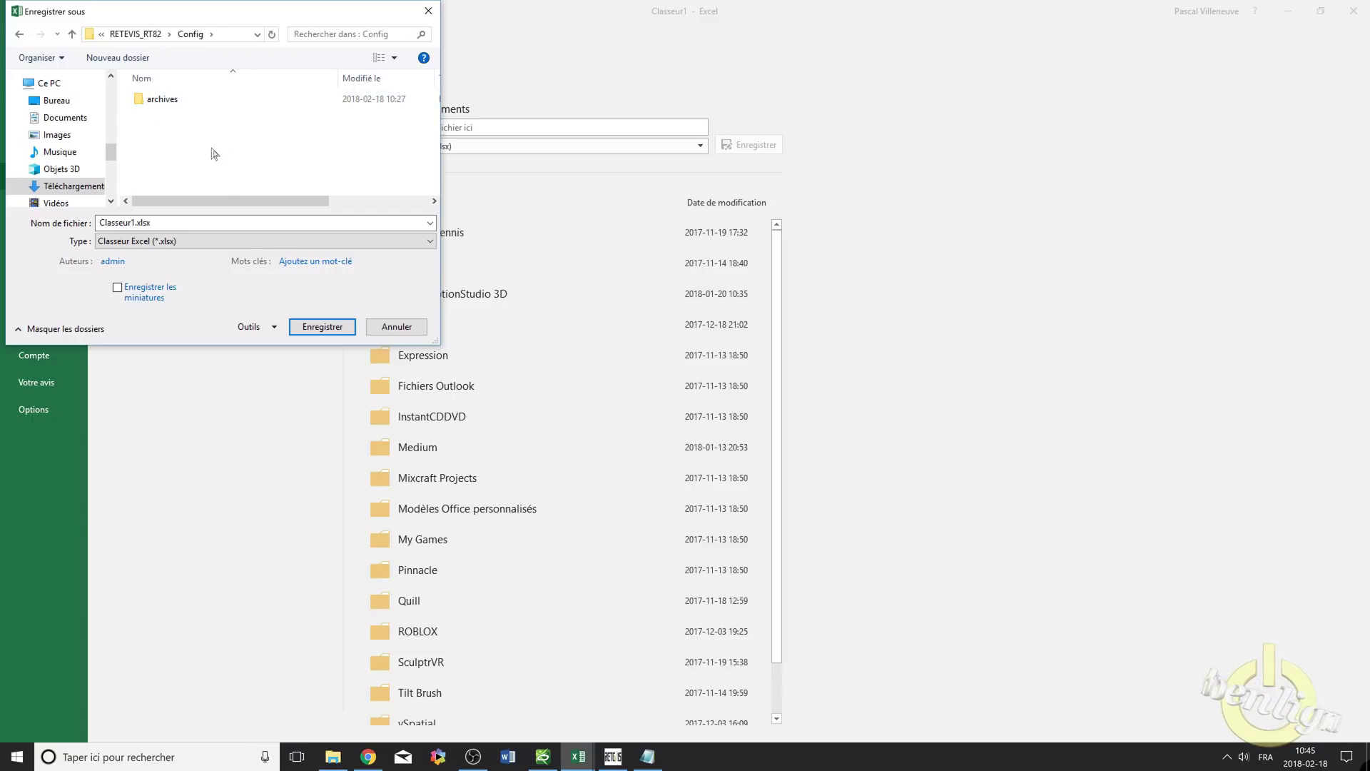
# Save only the active sheet as Radio.csv in the comma-delimited CSV UTF-8 format.
pyautogui.click(192, 242)
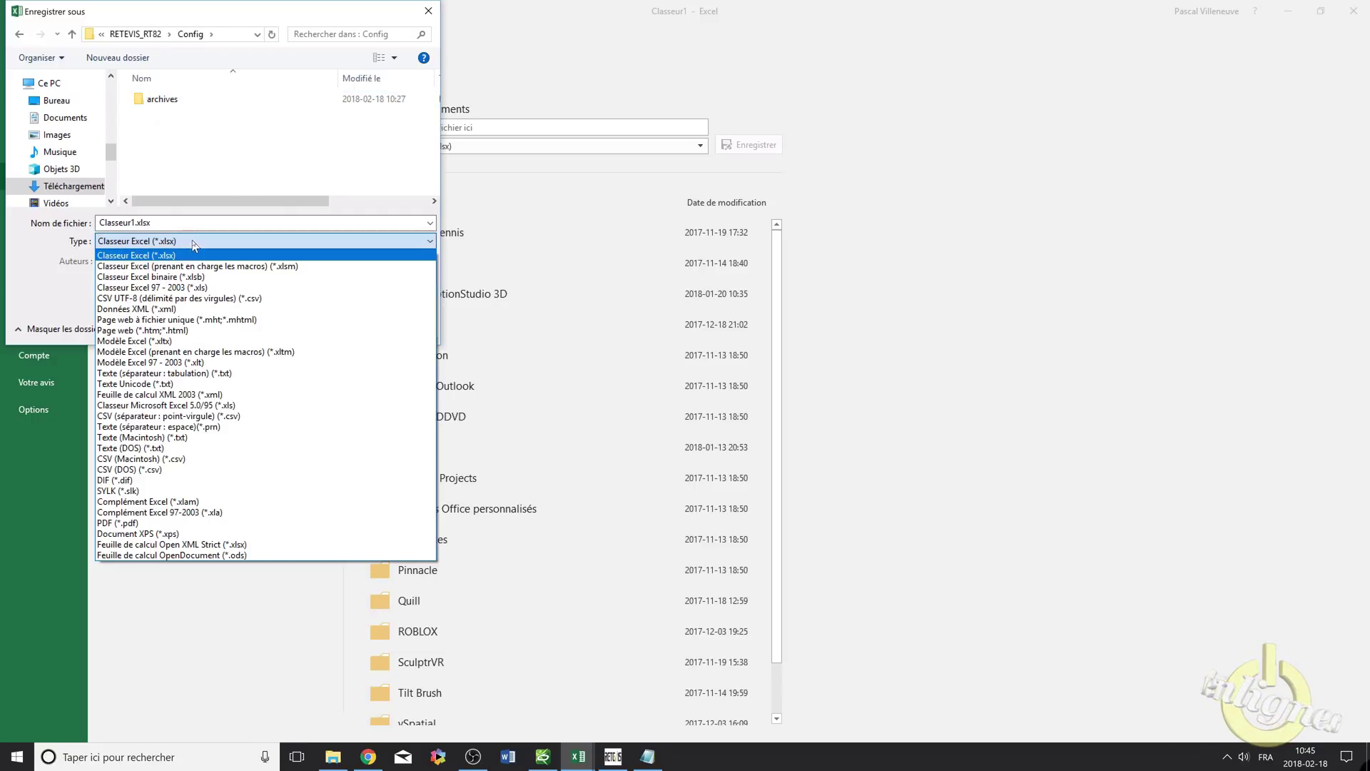
pyautogui.click(263, 299)
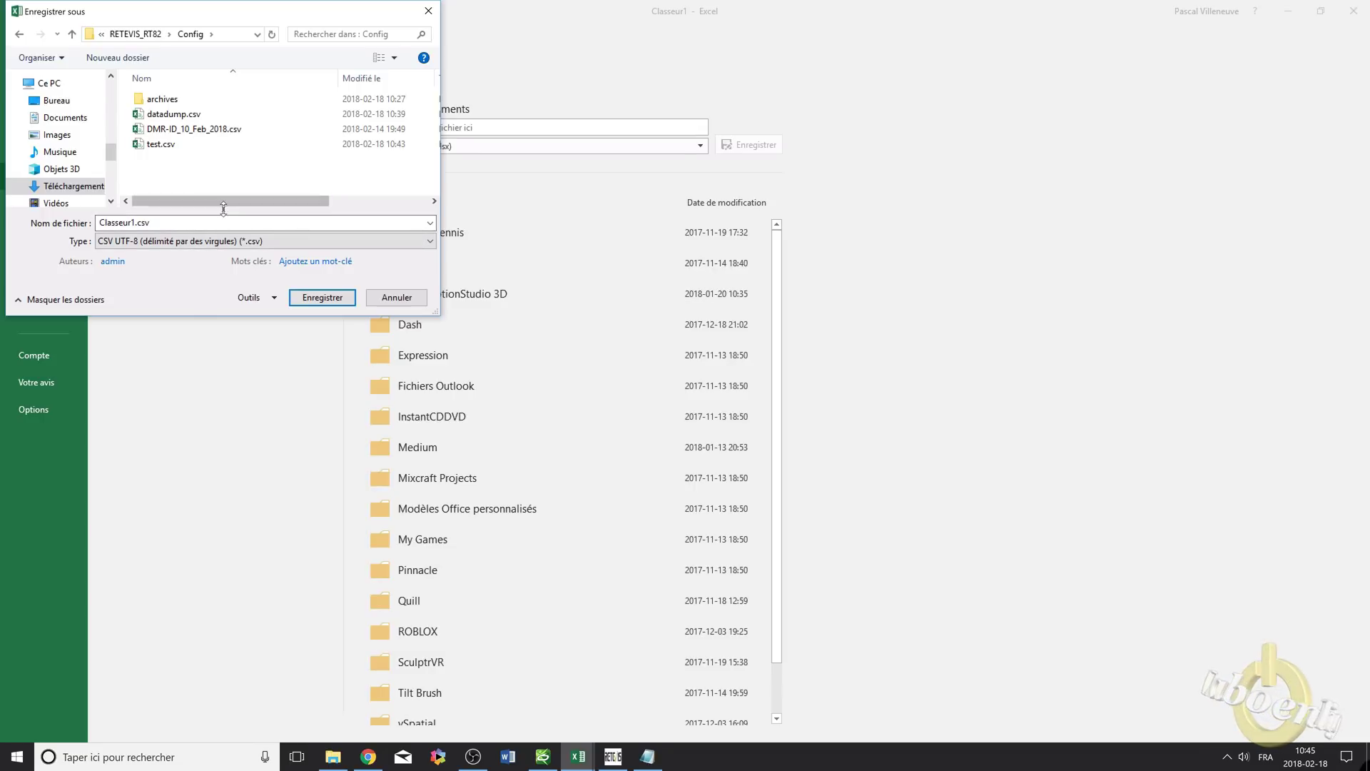
pyautogui.click(134, 222)
pyautogui.click(135, 222)
pyautogui.doubleClick(135, 222)
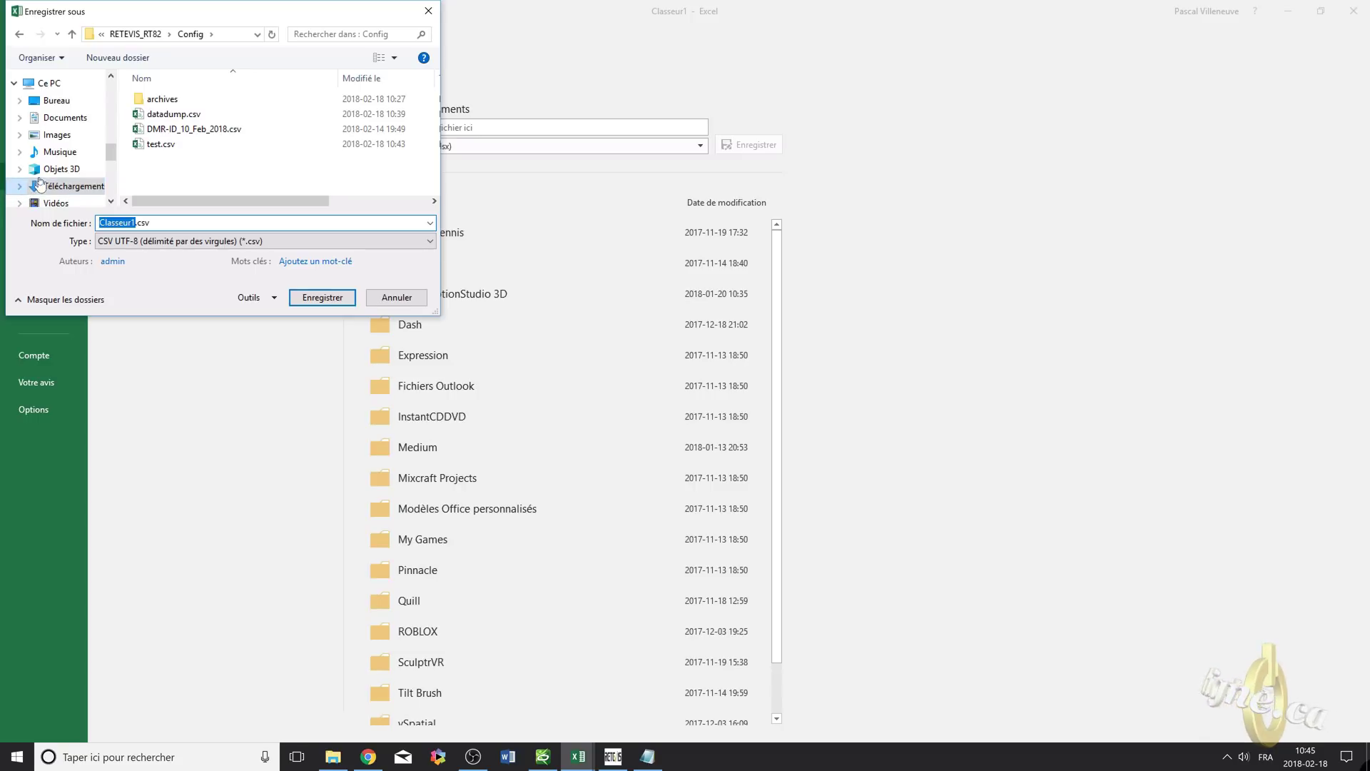
pyautogui.write('Radio')
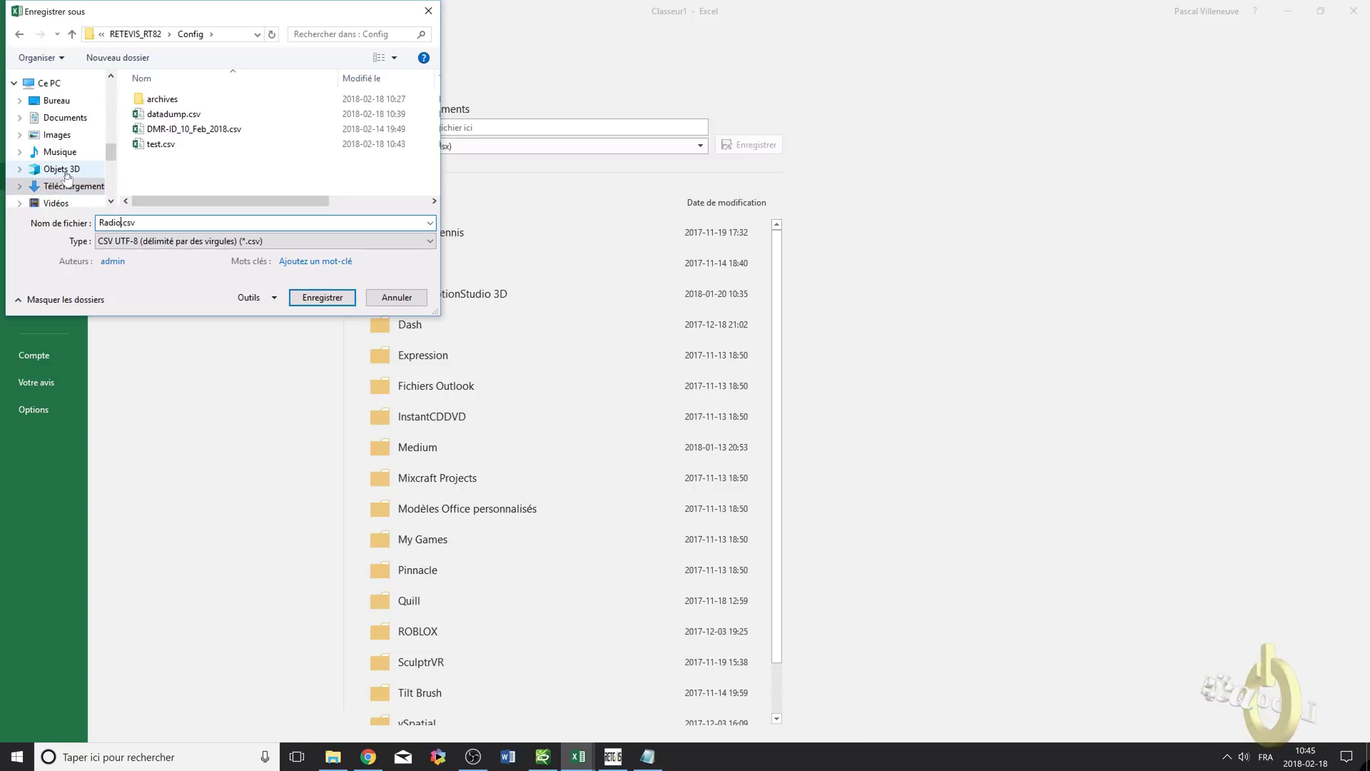
pyautogui.click(339, 304)
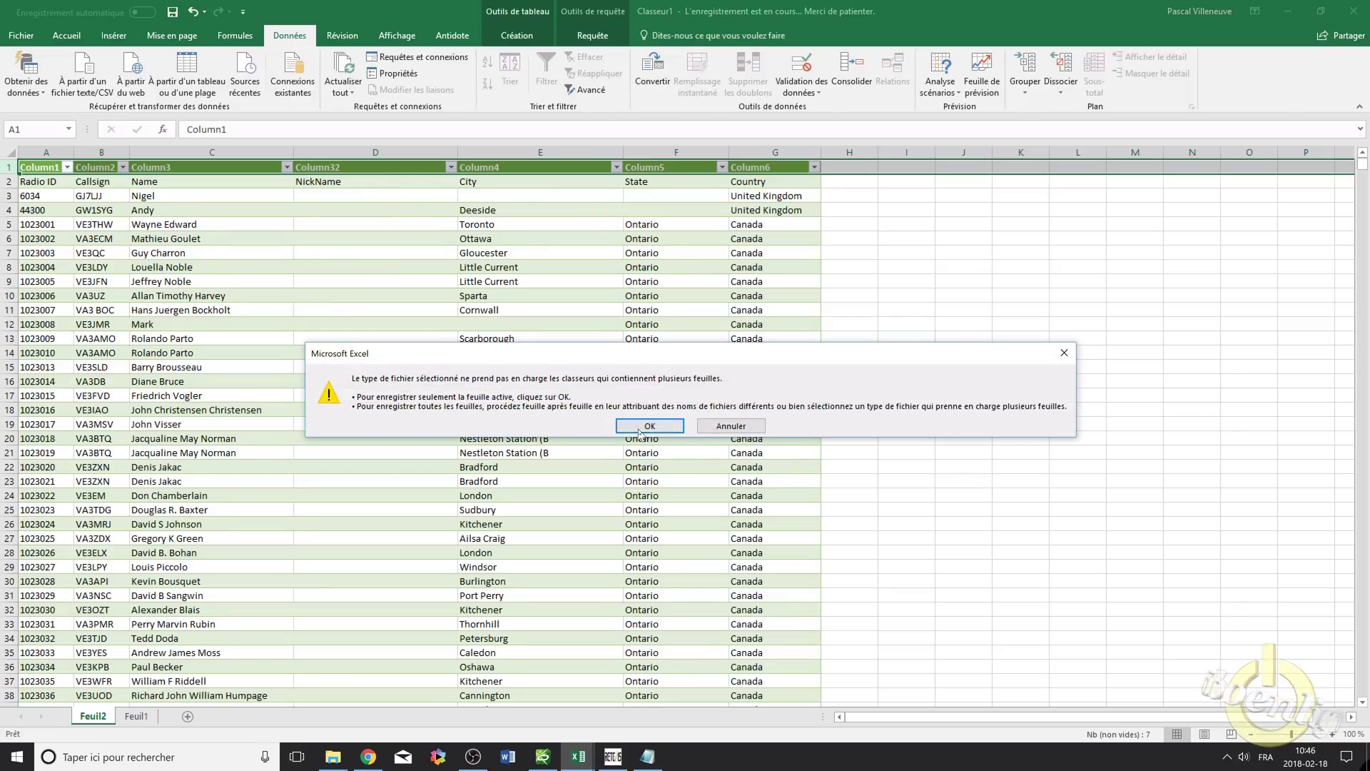
pyautogui.click(663, 431)
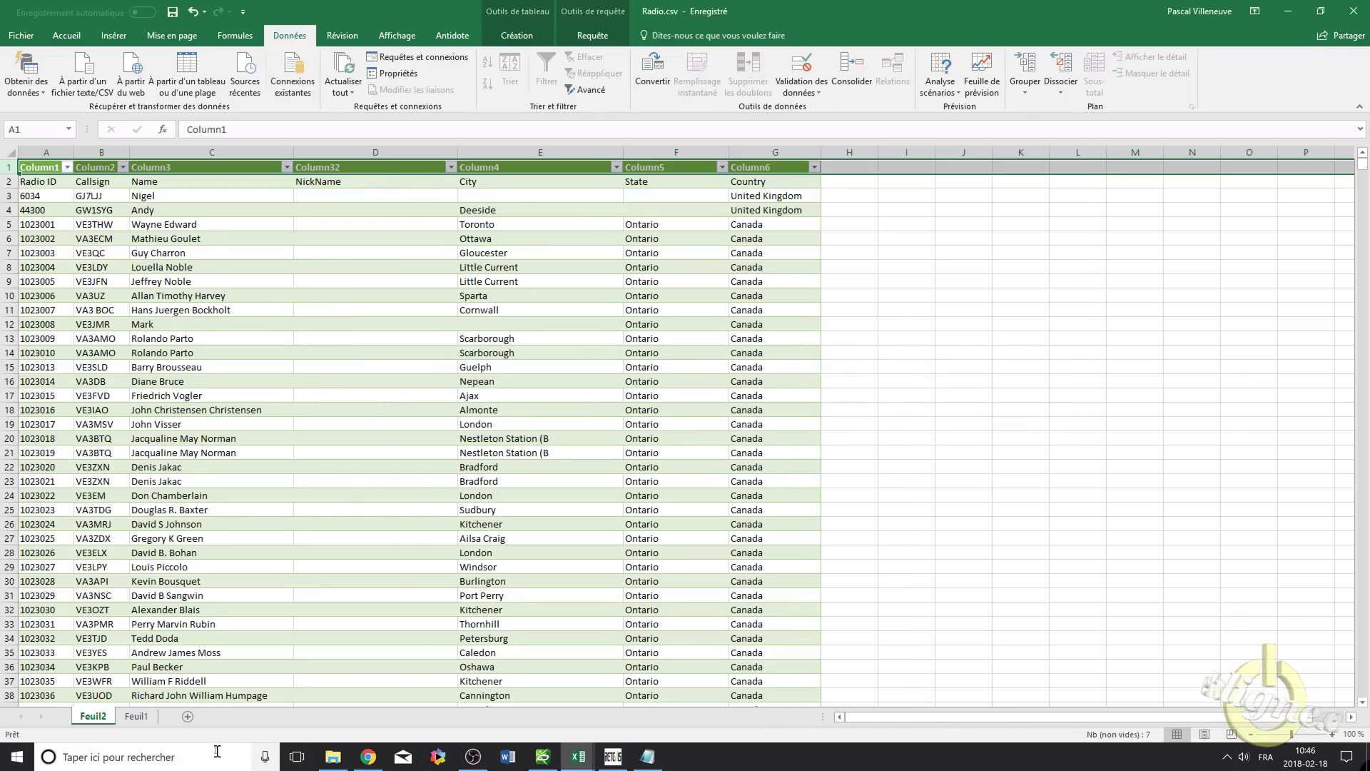
# Delete the empty sheet Feuil1 and close the workbook without saving further changes.
pyautogui.click(132, 716)
pyautogui.rightClick(133, 716)
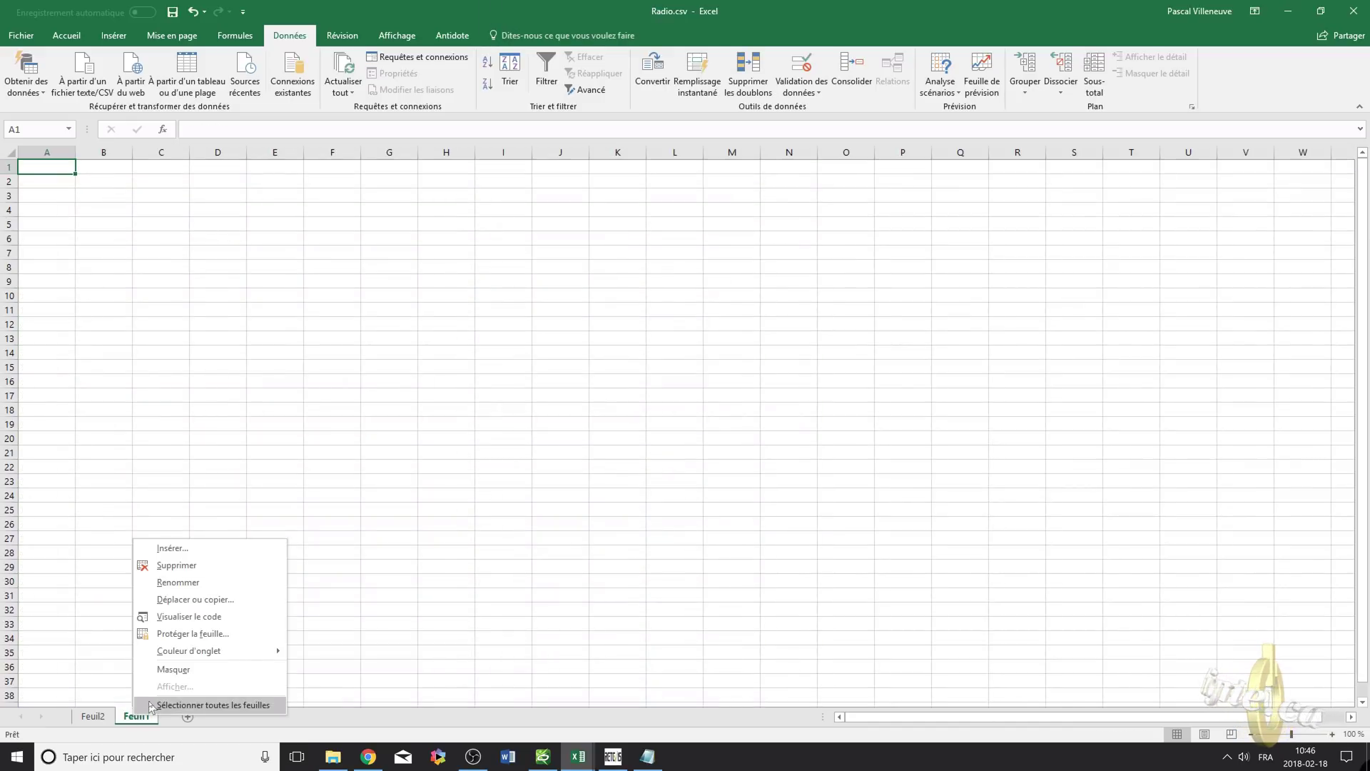
pyautogui.click(204, 571)
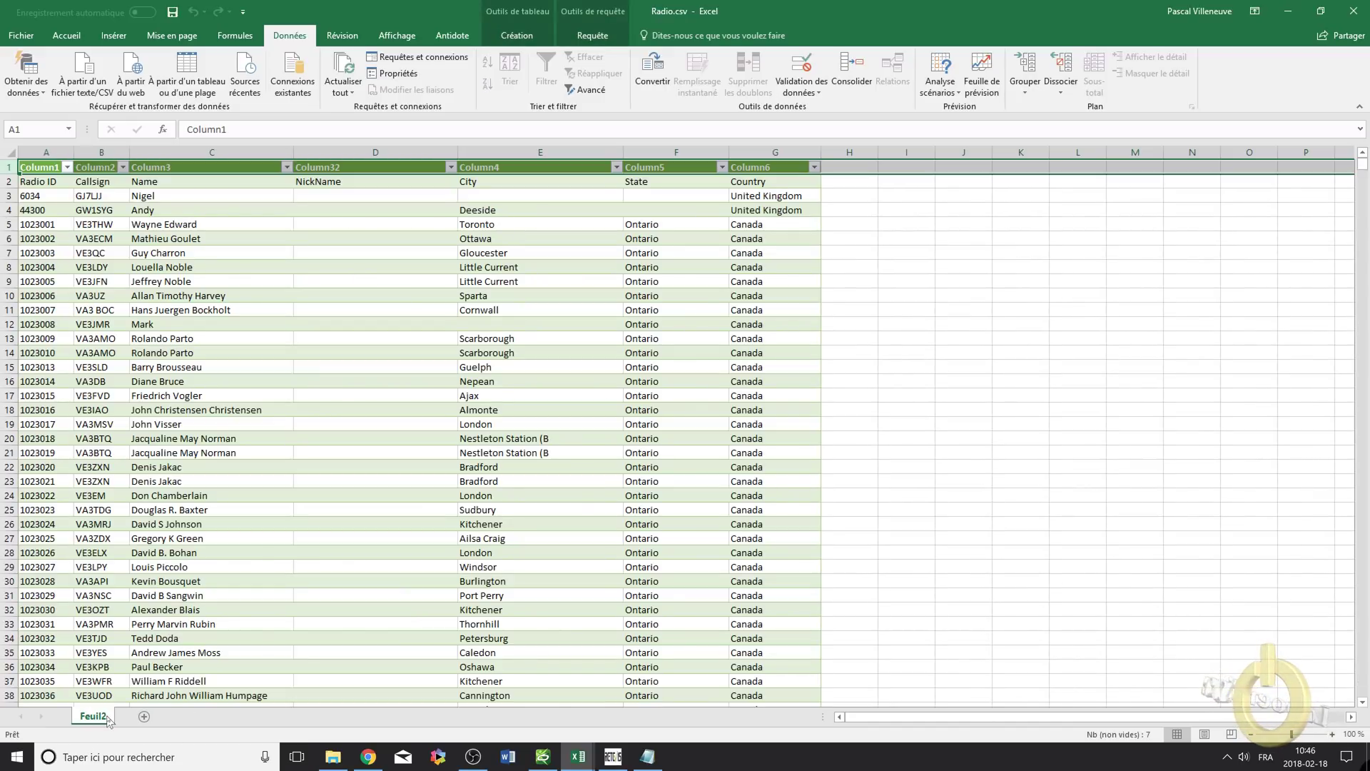
pyautogui.click(1353, 12)
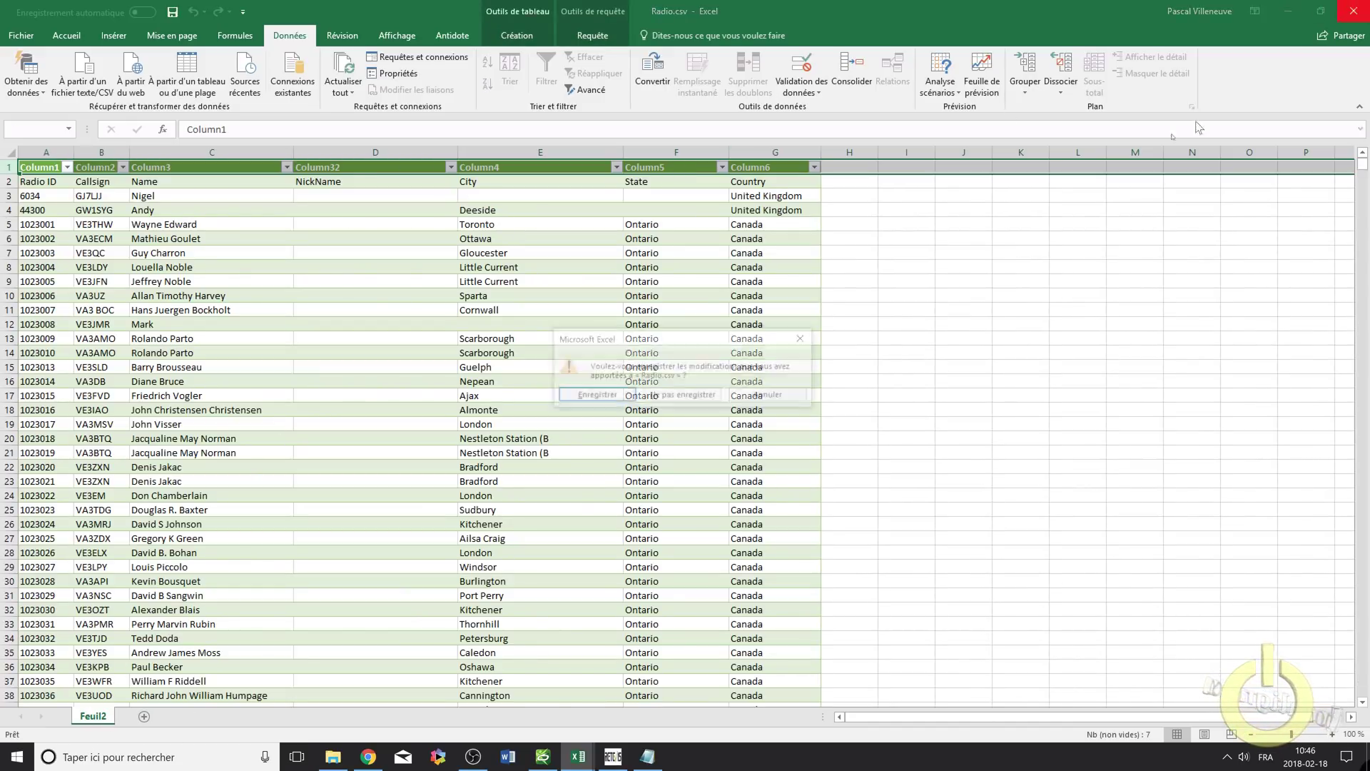
pyautogui.click(674, 396)
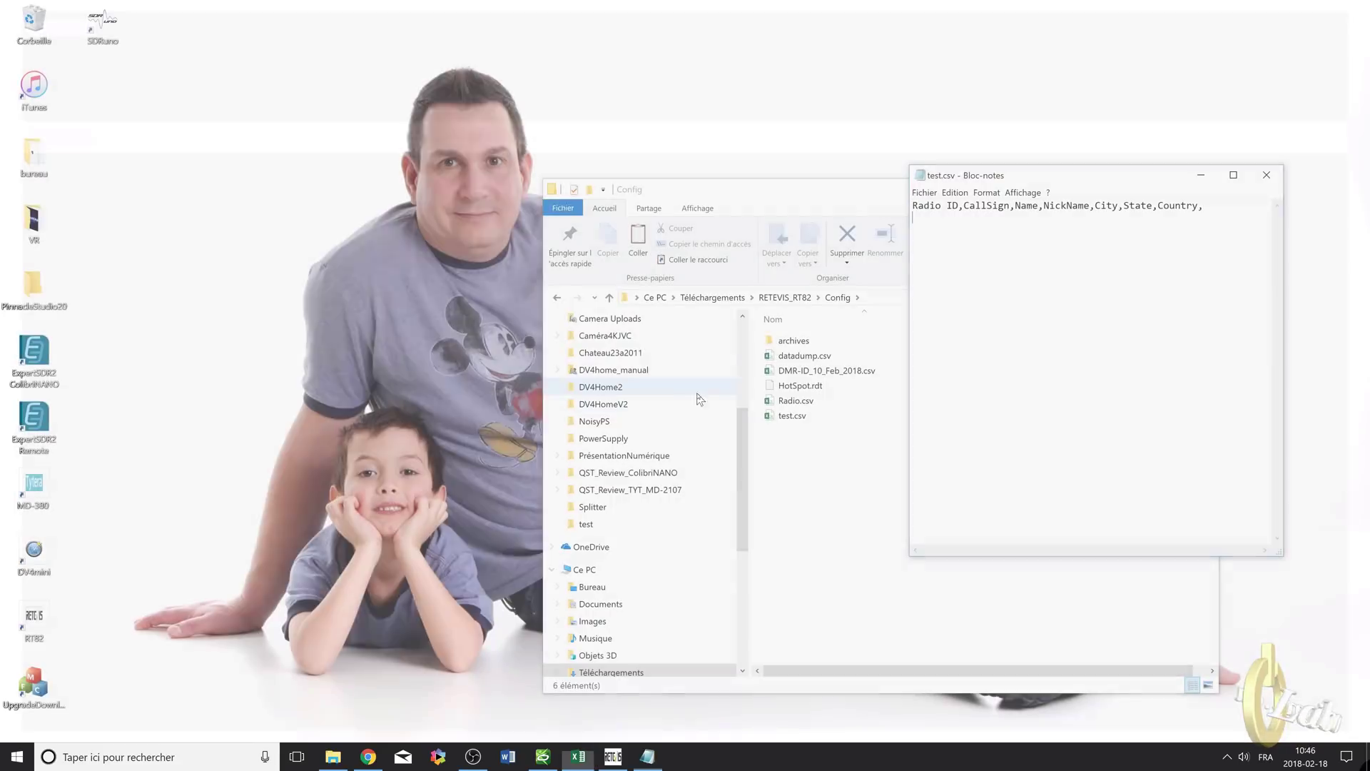
# Open Radio.csv from the Config folder in Notepad.
pyautogui.click(836, 501)
pyautogui.click(820, 402)
pyautogui.rightClick(819, 403)
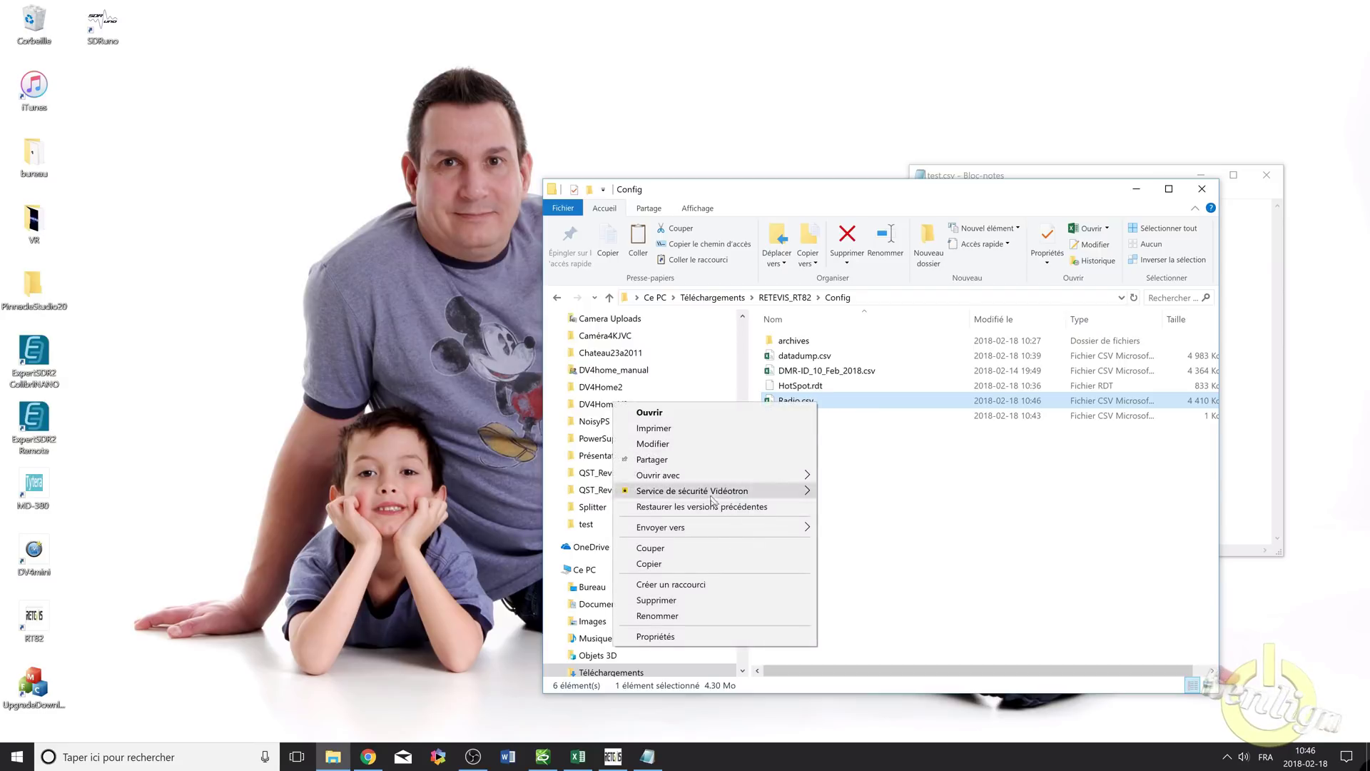
pyautogui.moveTo(709, 478)
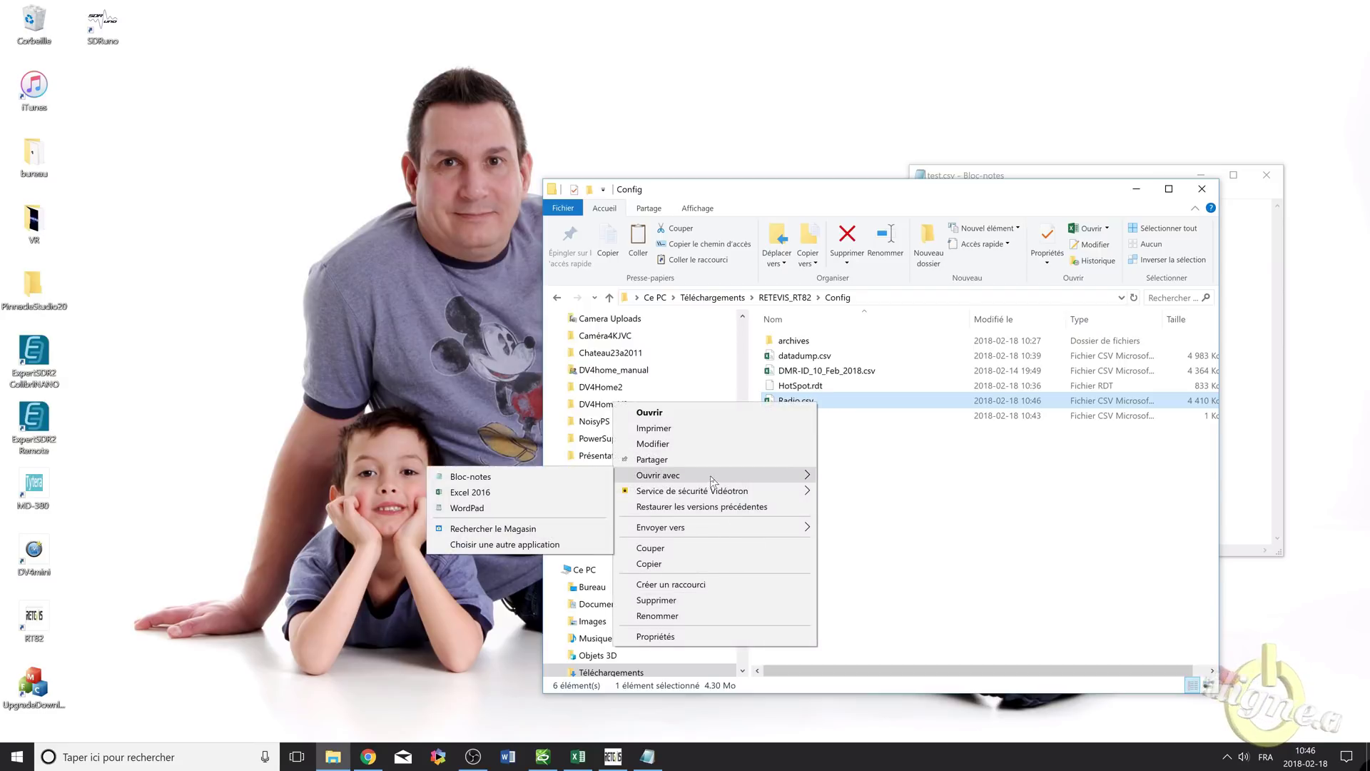
pyautogui.click(481, 479)
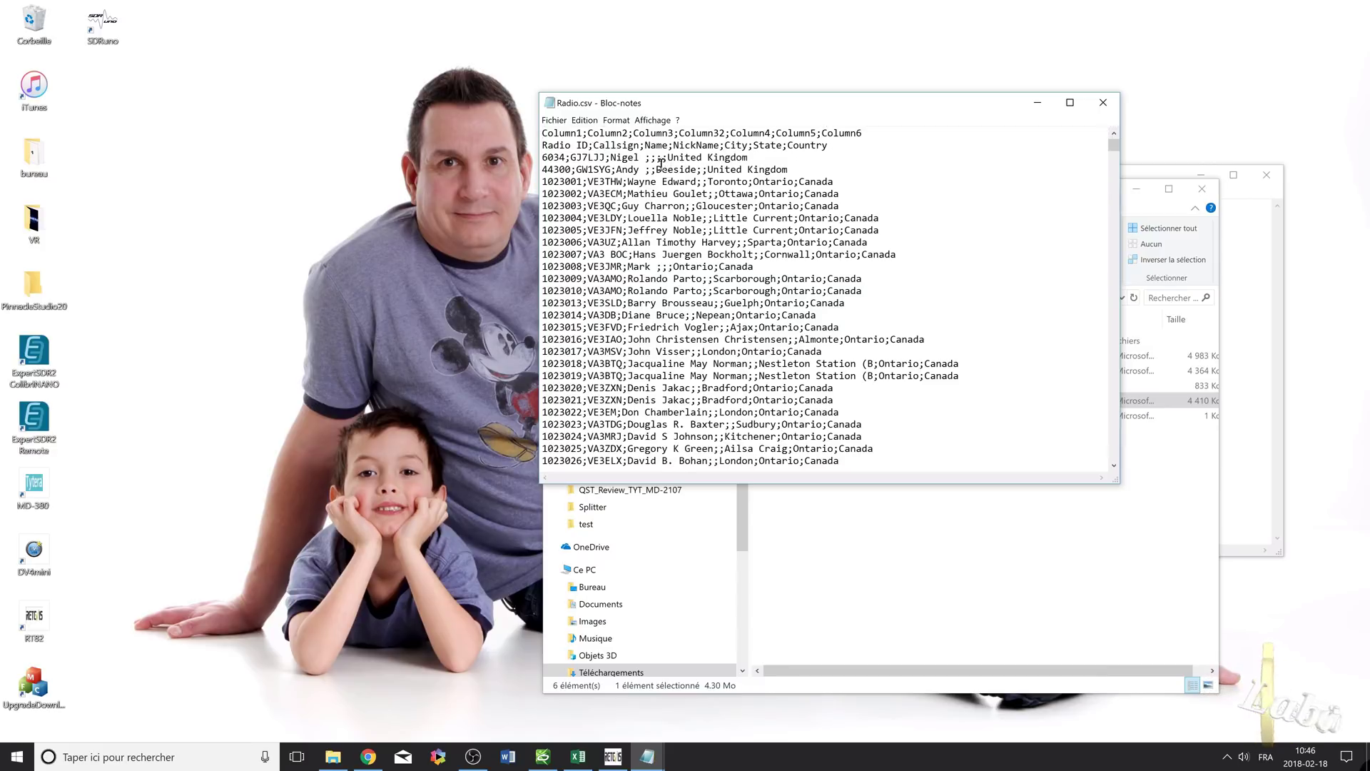
# Delete the first line with the generic Column1 to Column6 headings, including its line break, from Radio.csv.
pyautogui.moveTo(873, 135); pyautogui.dragTo(525, 134)
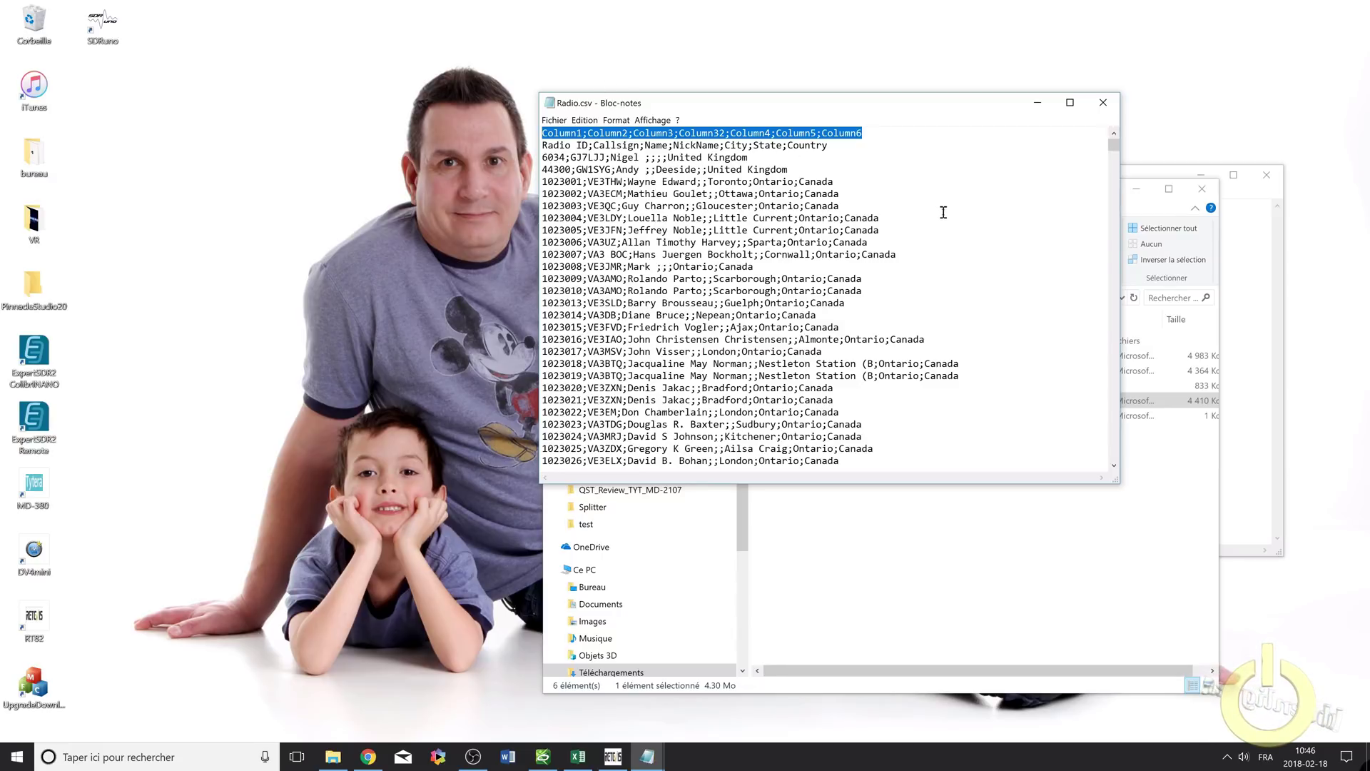
pyautogui.press('Delete')
pyautogui.press('Delete')
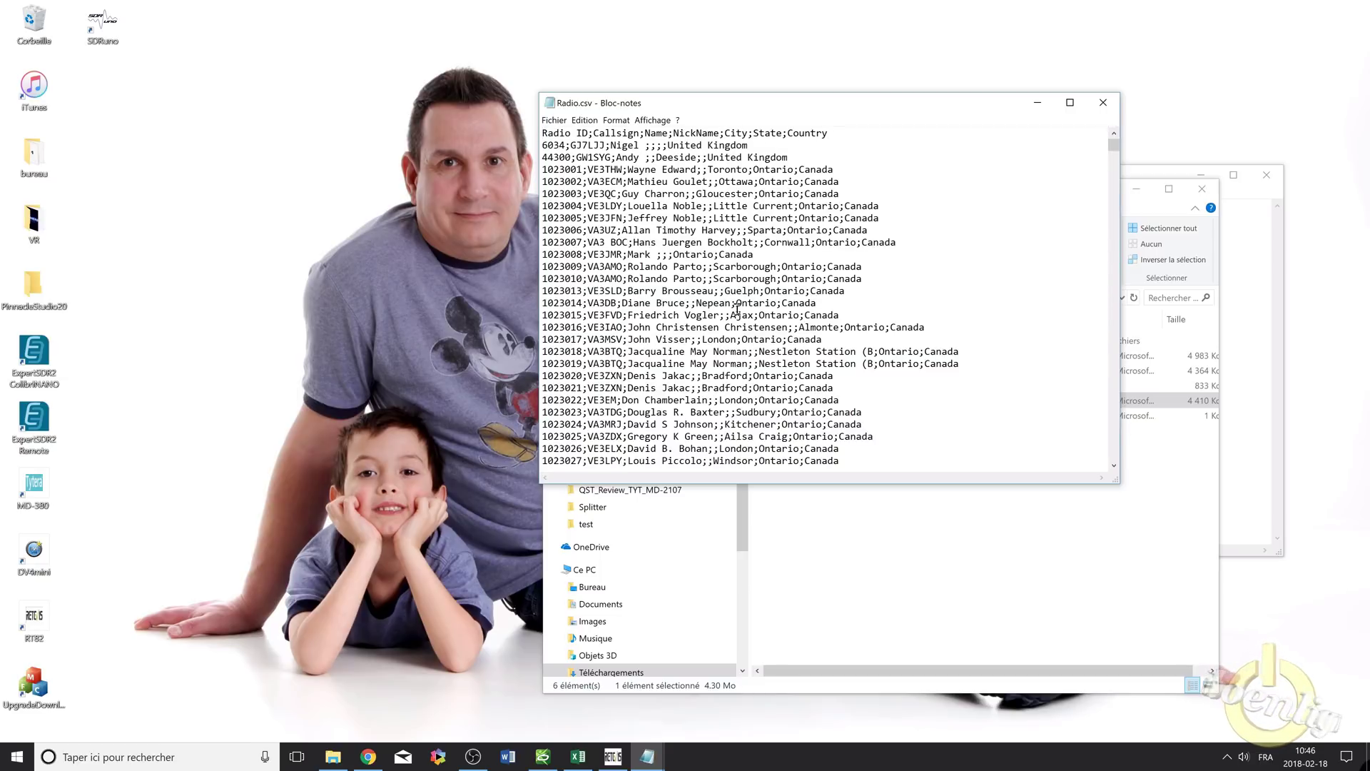
pyautogui.scroll(-3, 726, 324)
pyautogui.scroll(3, 726, 330)
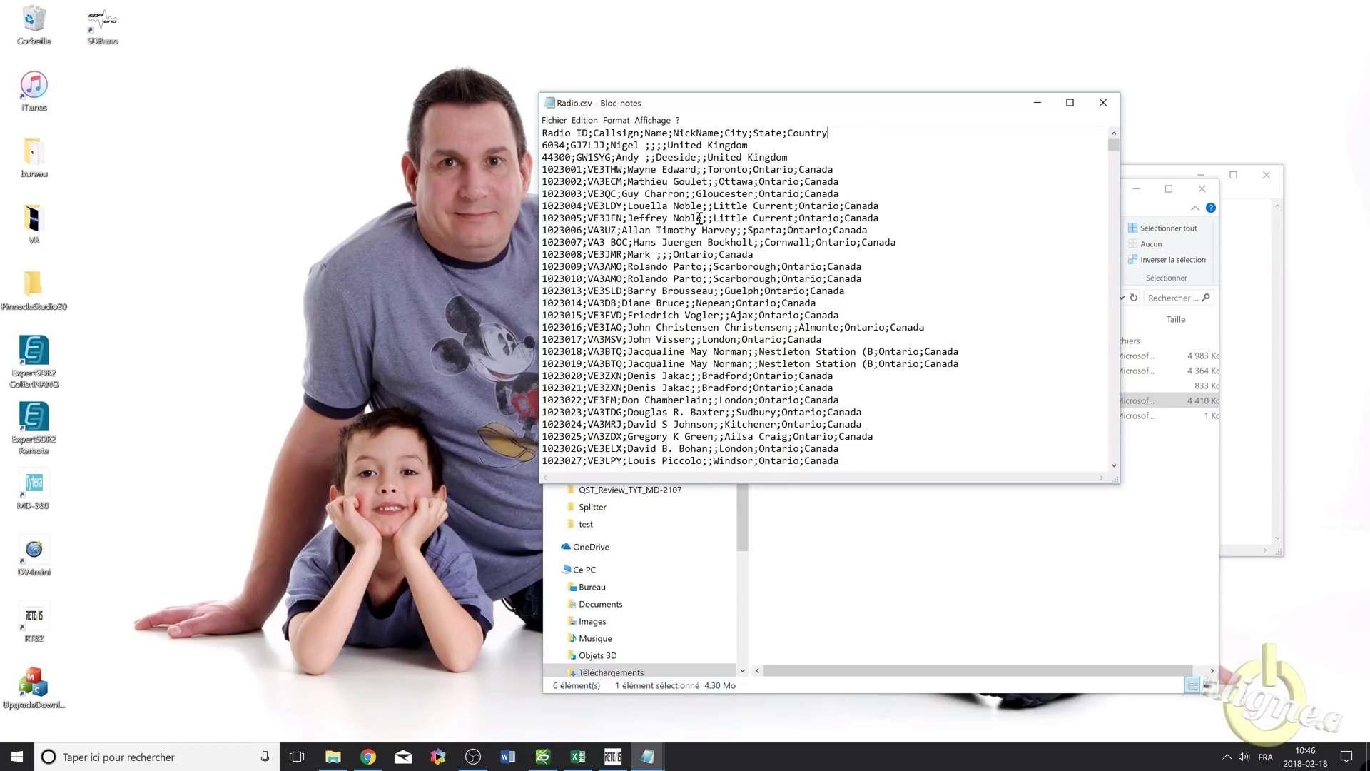
# Replace every semicolon in Radio.csv with a comma.
pyautogui.click(579, 120)
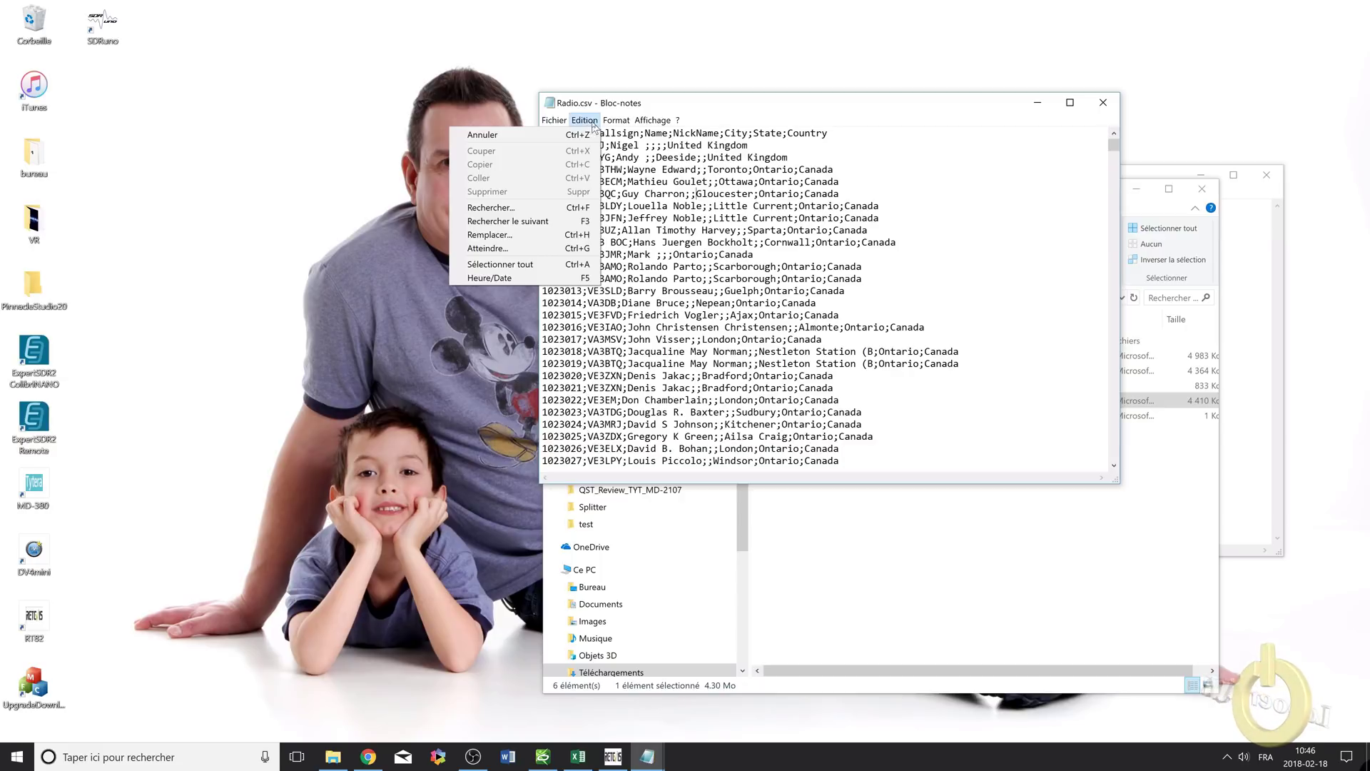
pyautogui.click(514, 235)
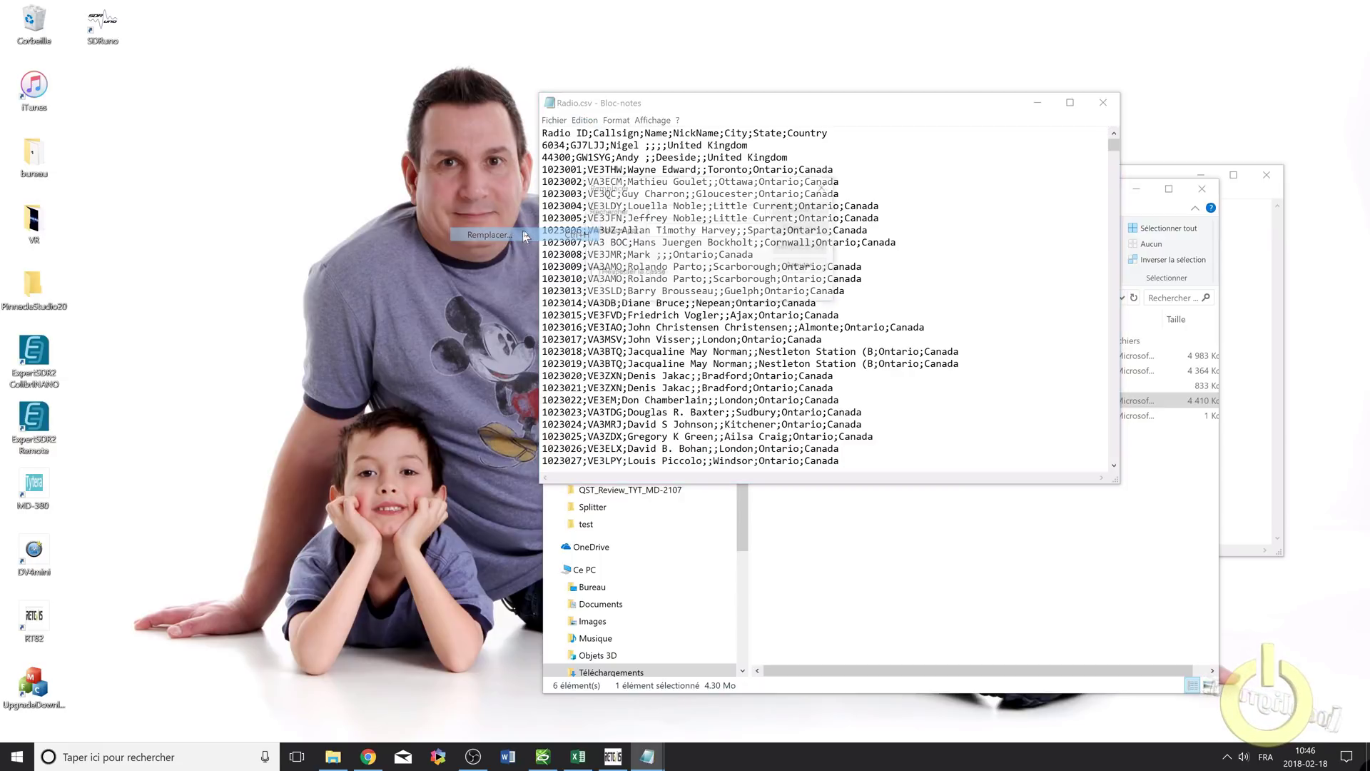
pyautogui.write(';')
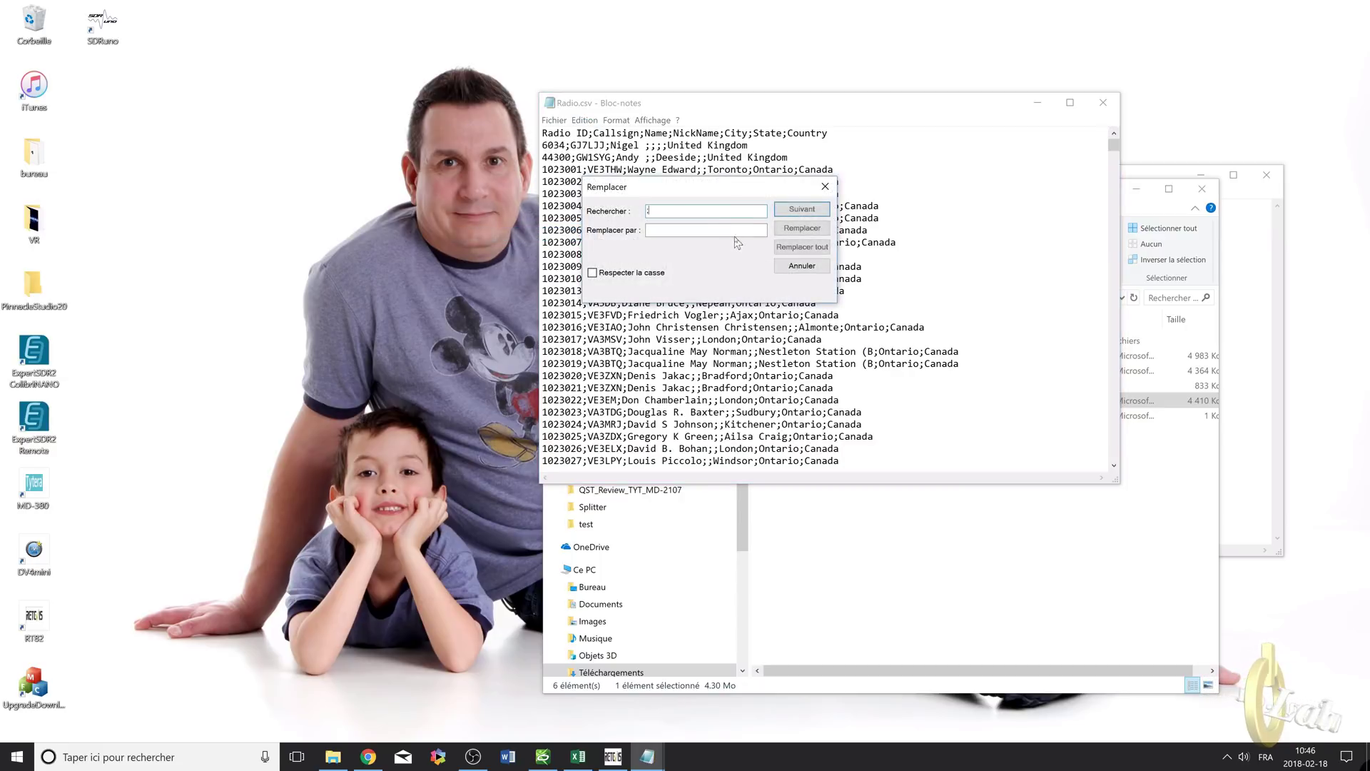
pyautogui.click(718, 229)
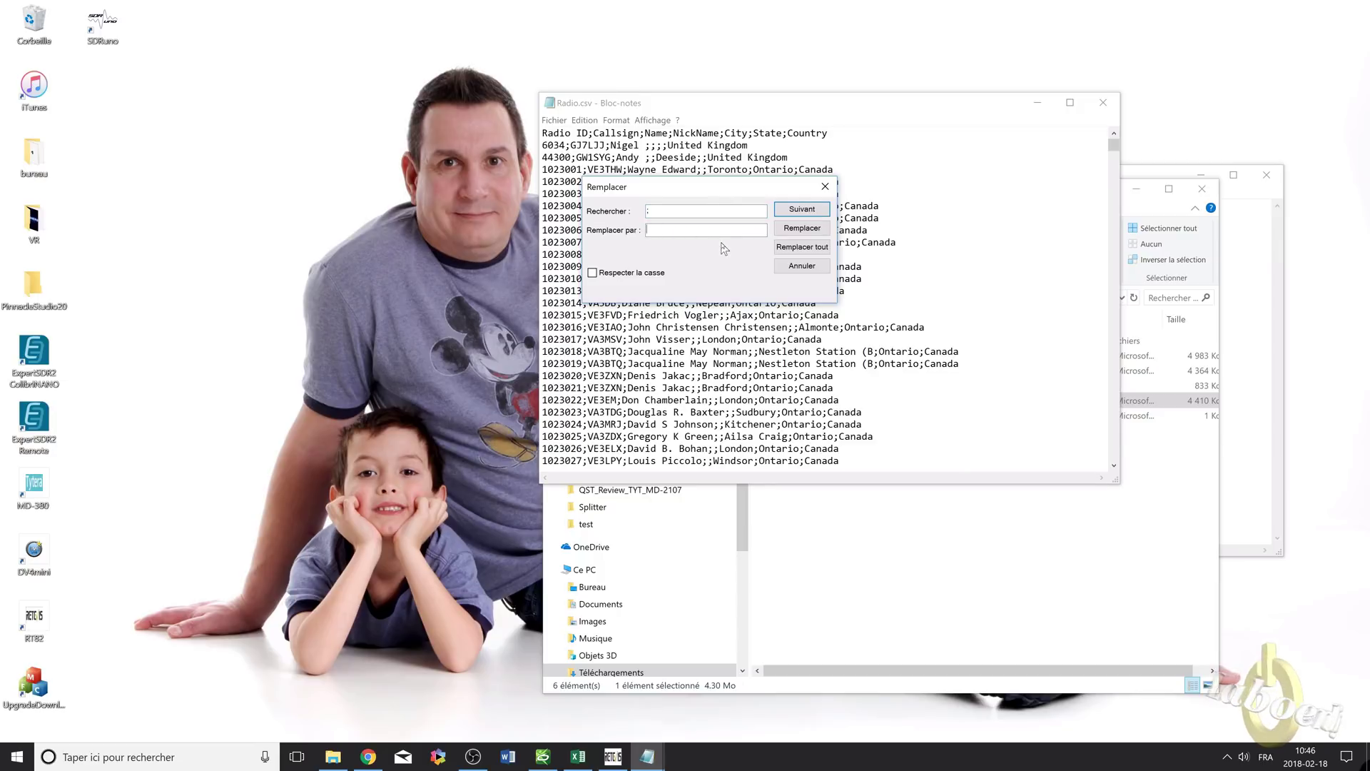
pyautogui.click(810, 249)
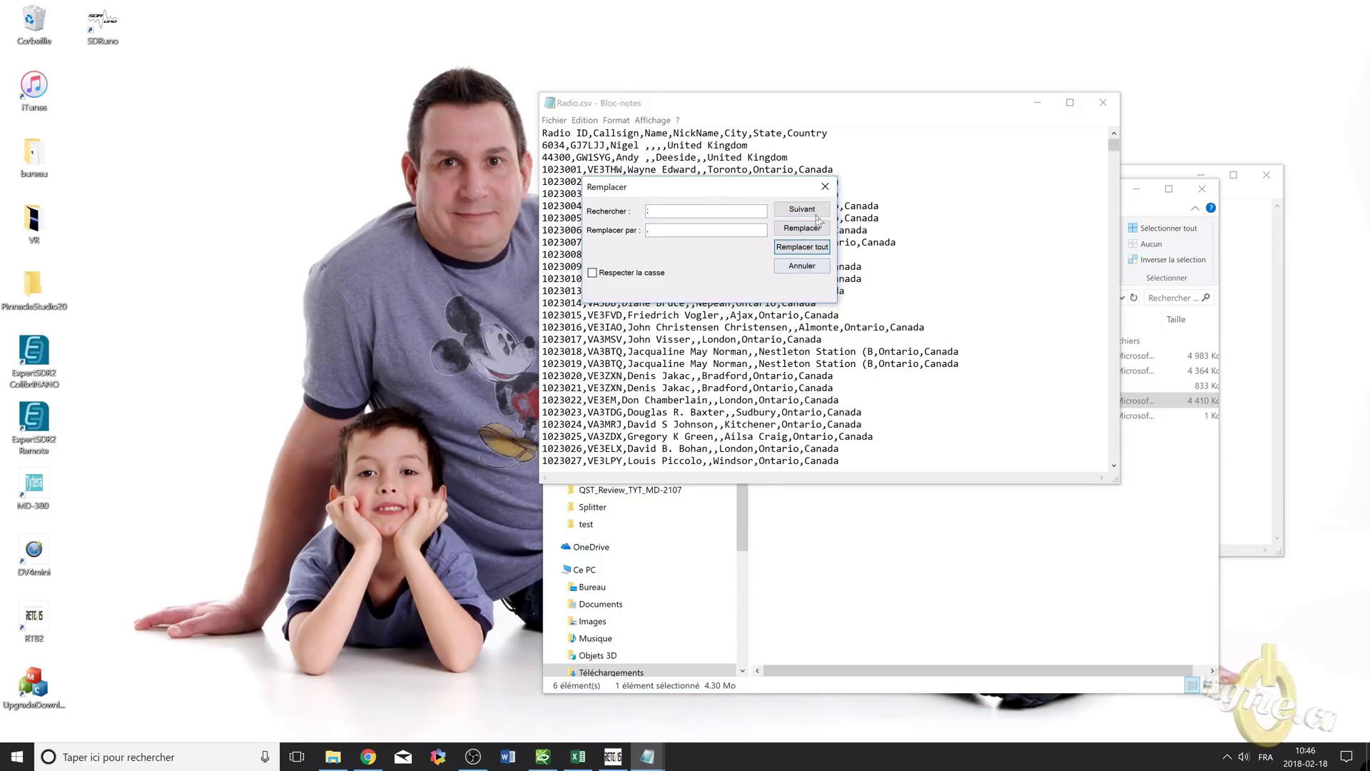
pyautogui.click(825, 186)
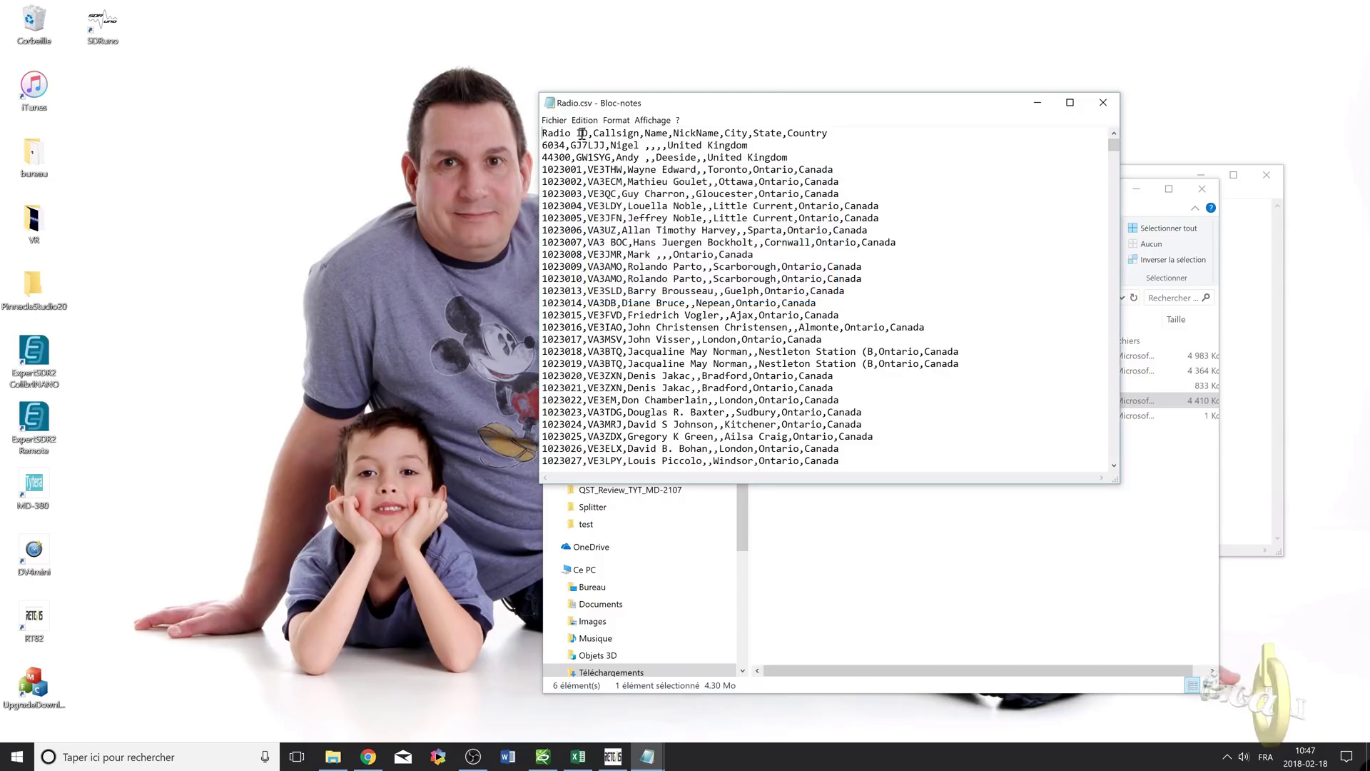
# Save the edited Radio.csv and close it.
pyautogui.click(553, 120)
pyautogui.click(507, 168)
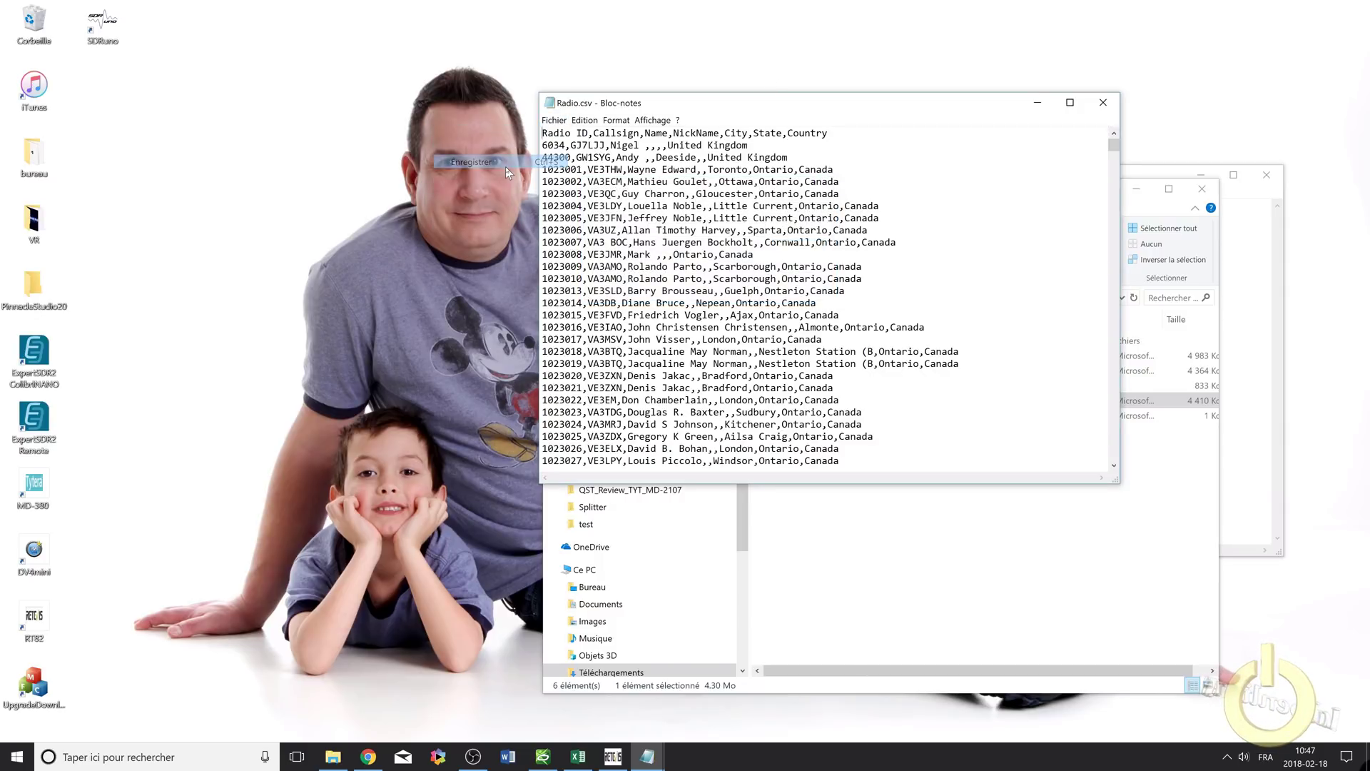
pyautogui.click(1103, 104)
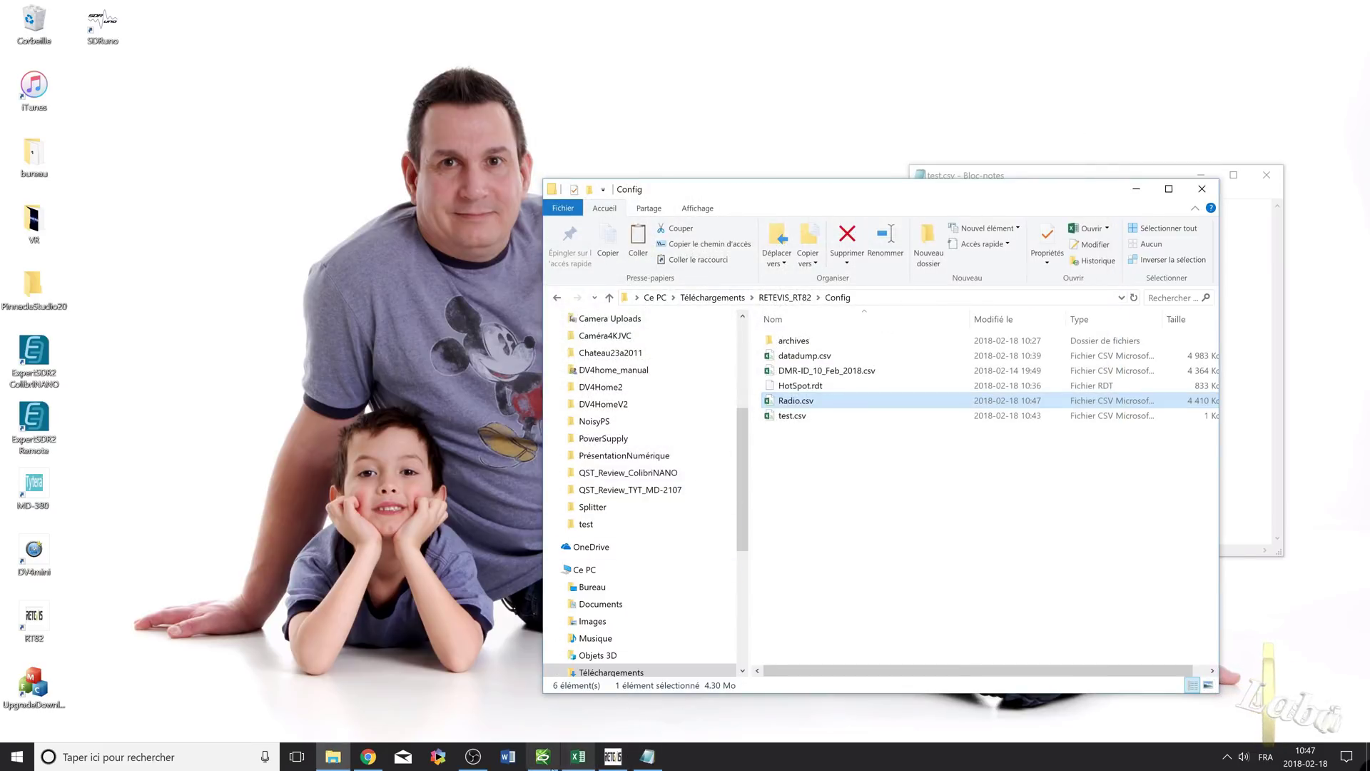
# Switch to the CPS RT82 programming software and close its Digital Contact window.
pyautogui.click(614, 758)
pyautogui.click(403, 204)
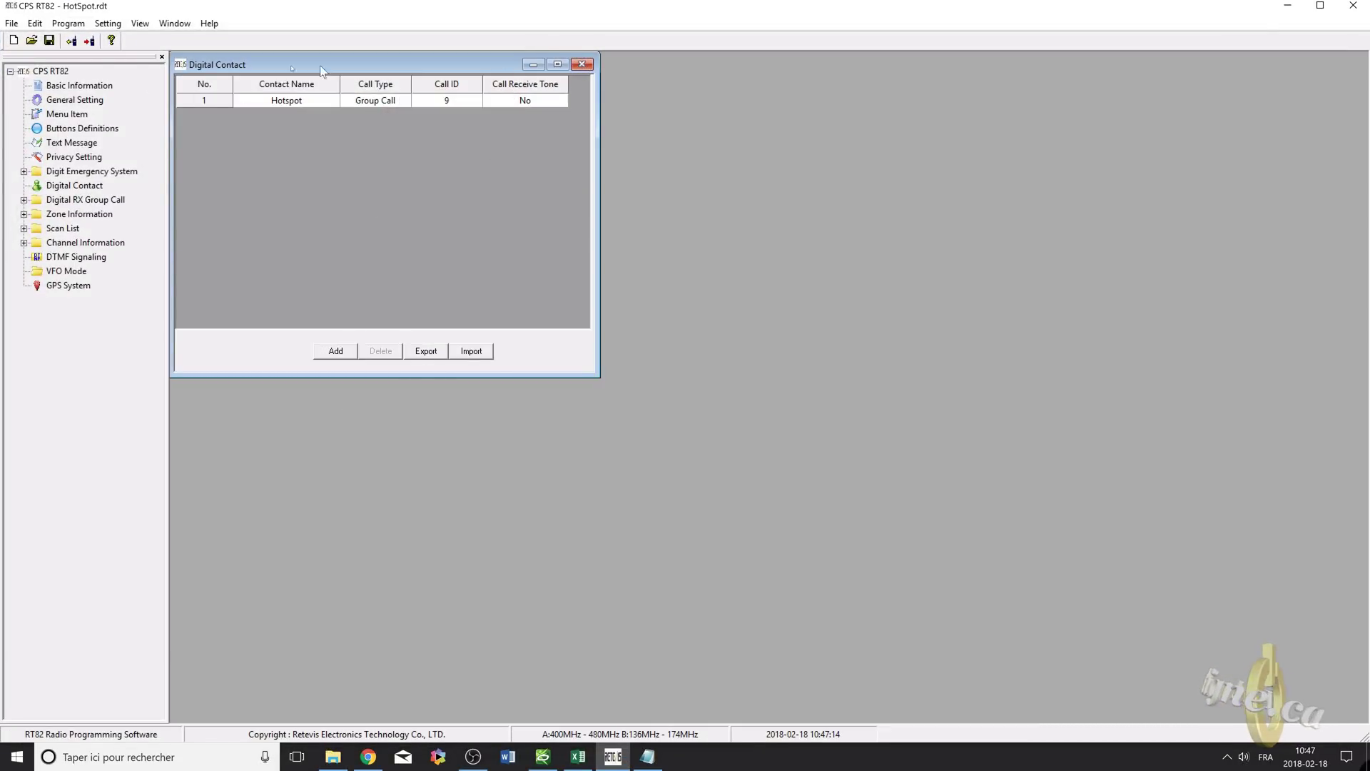
pyautogui.click(582, 64)
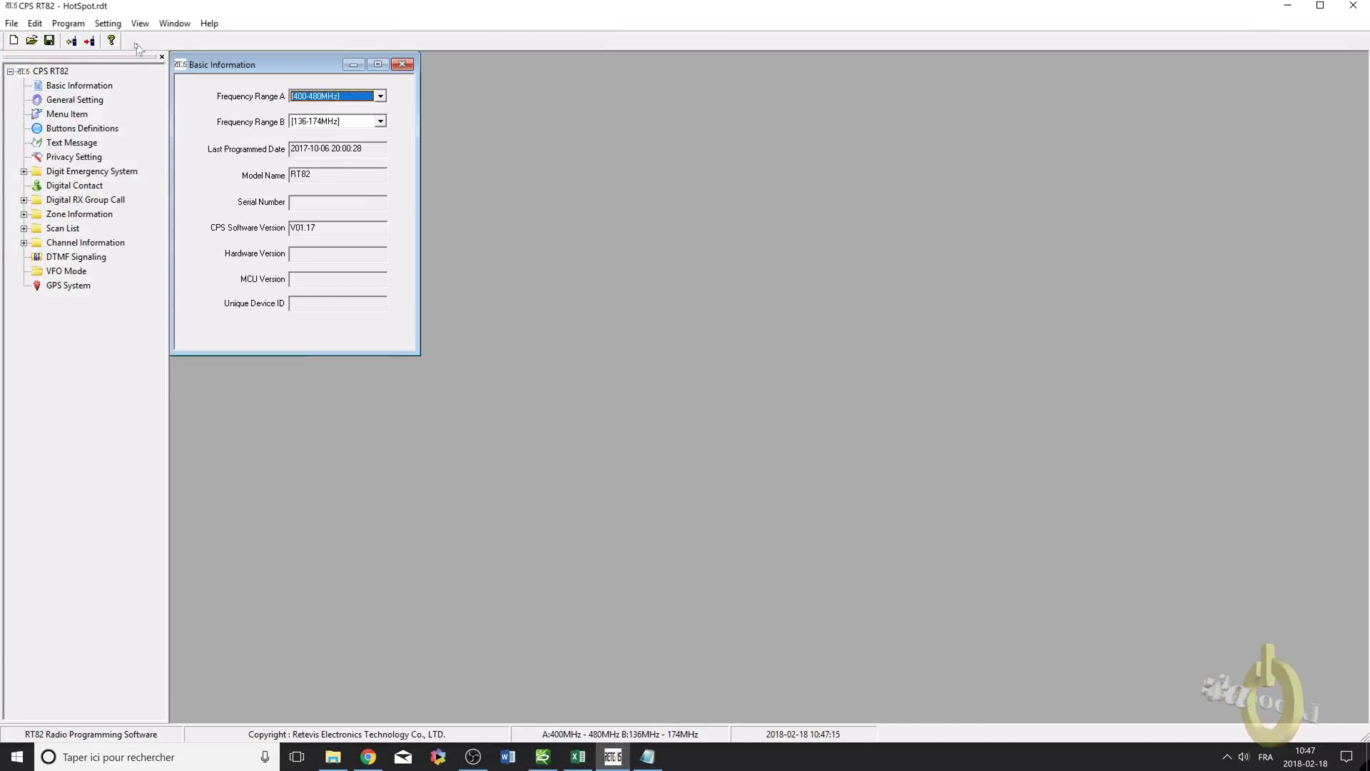
# Open the Read/Write Contacts dialog and import Radio.csv as the contacts file.
pyautogui.click(69, 24)
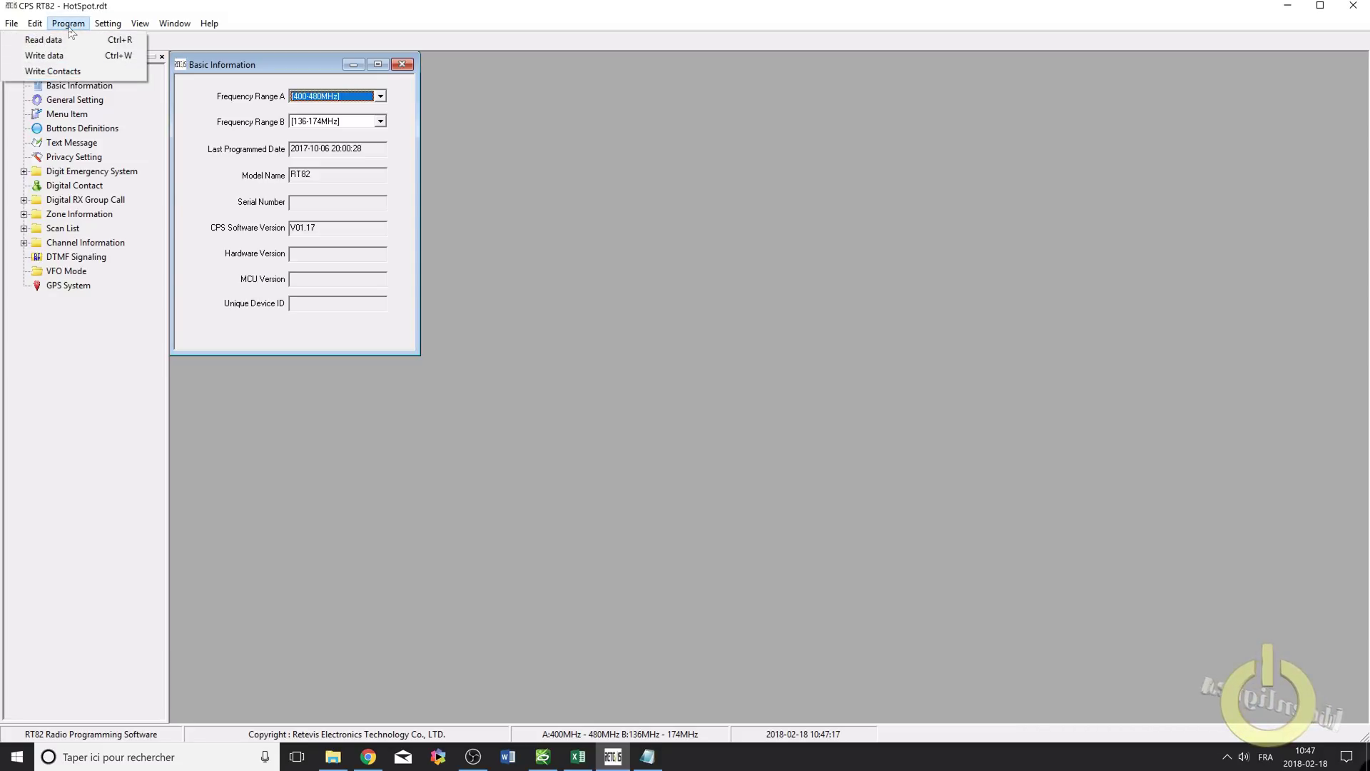
pyautogui.click(55, 72)
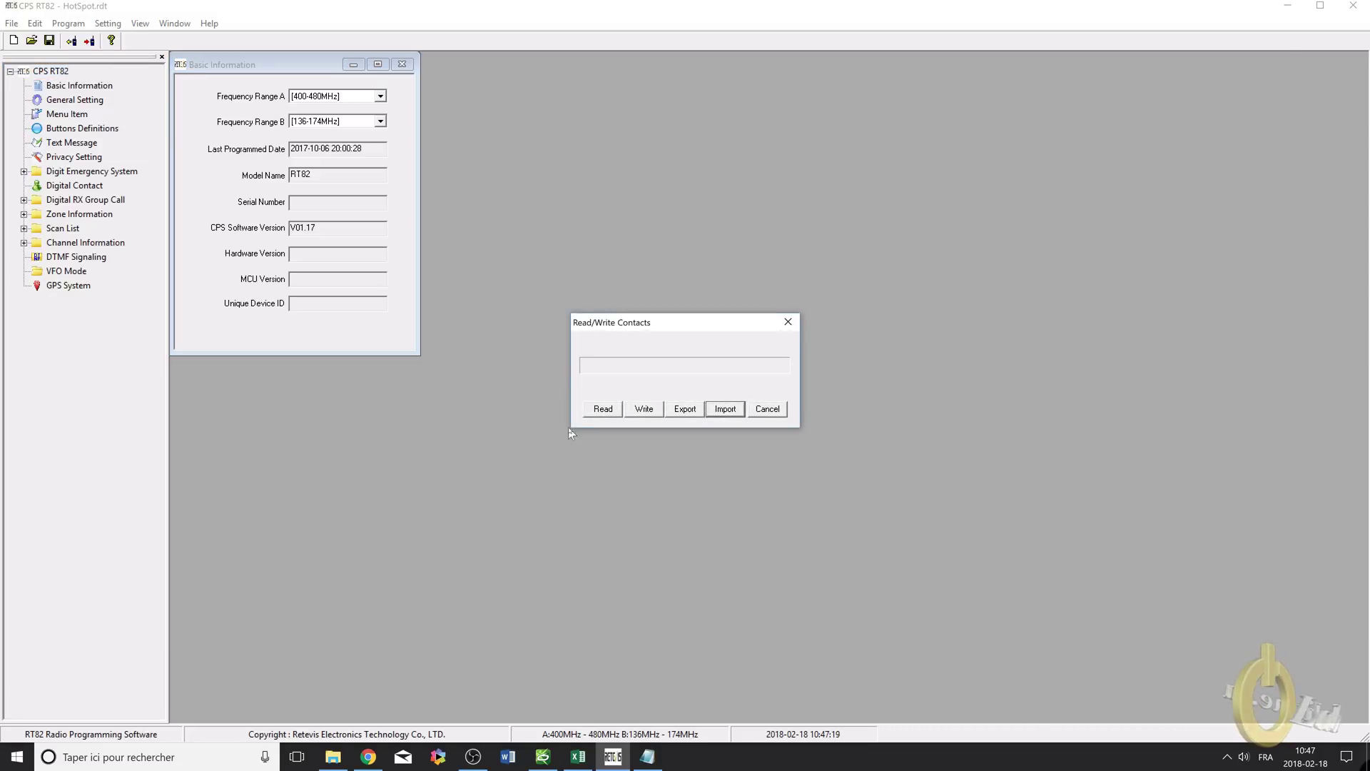
pyautogui.click(731, 408)
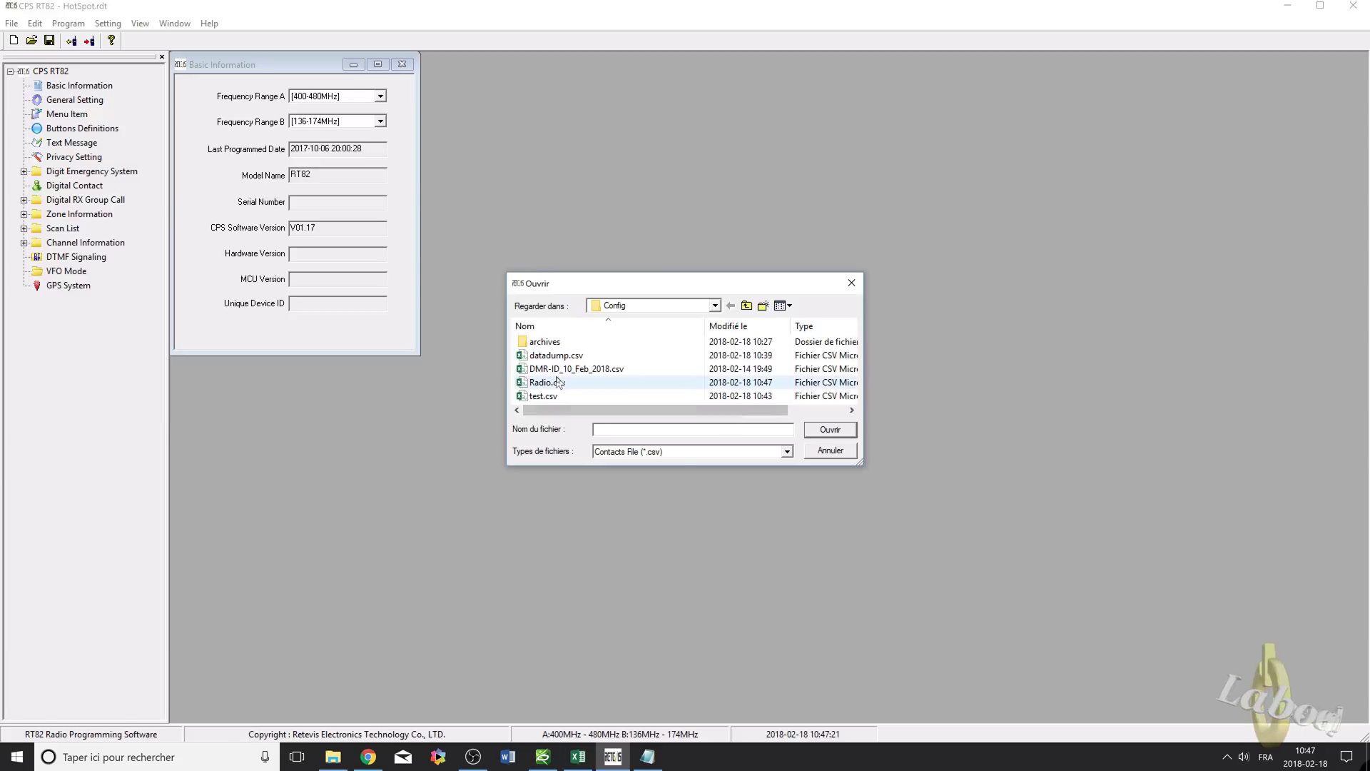
pyautogui.doubleClick(560, 384)
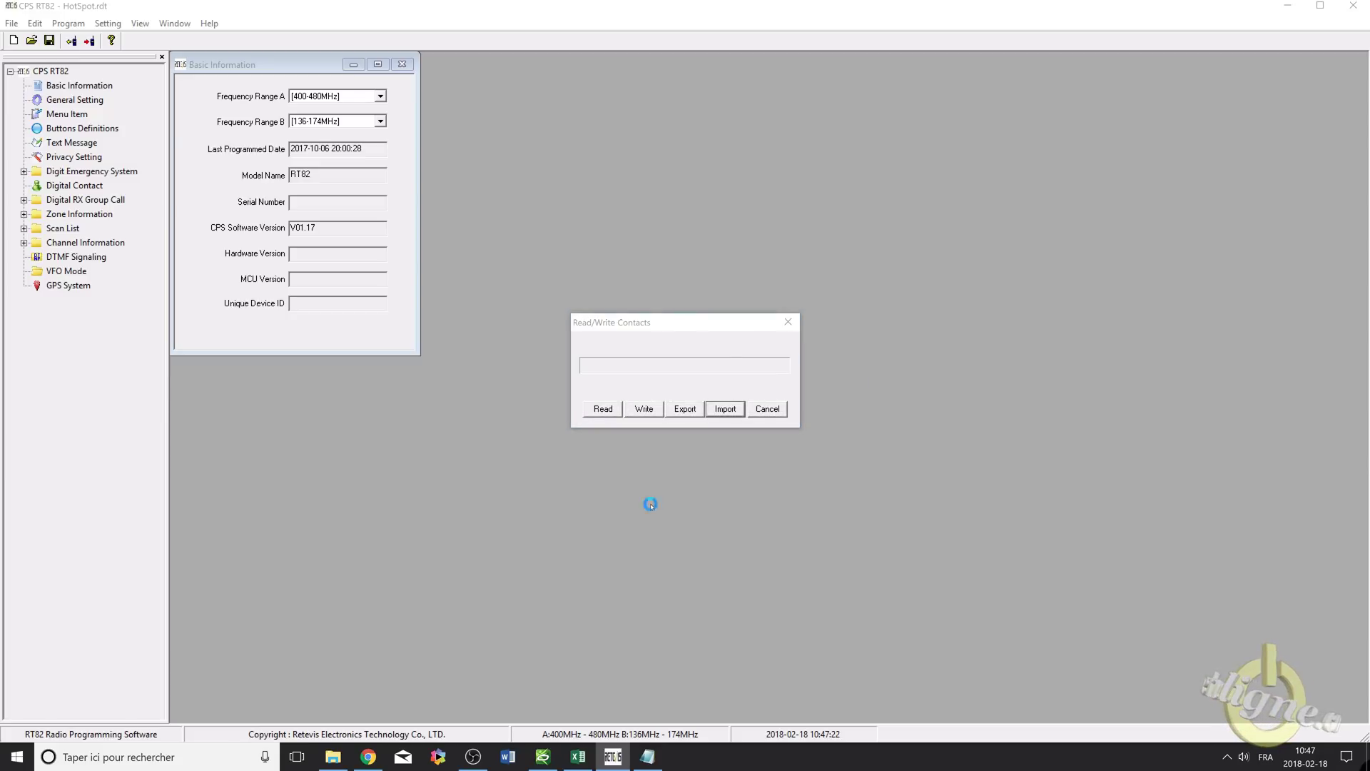
# Acknowledge the completed contacts transfer and close the Read/Write Contacts dialog.
pyautogui.click(689, 400)
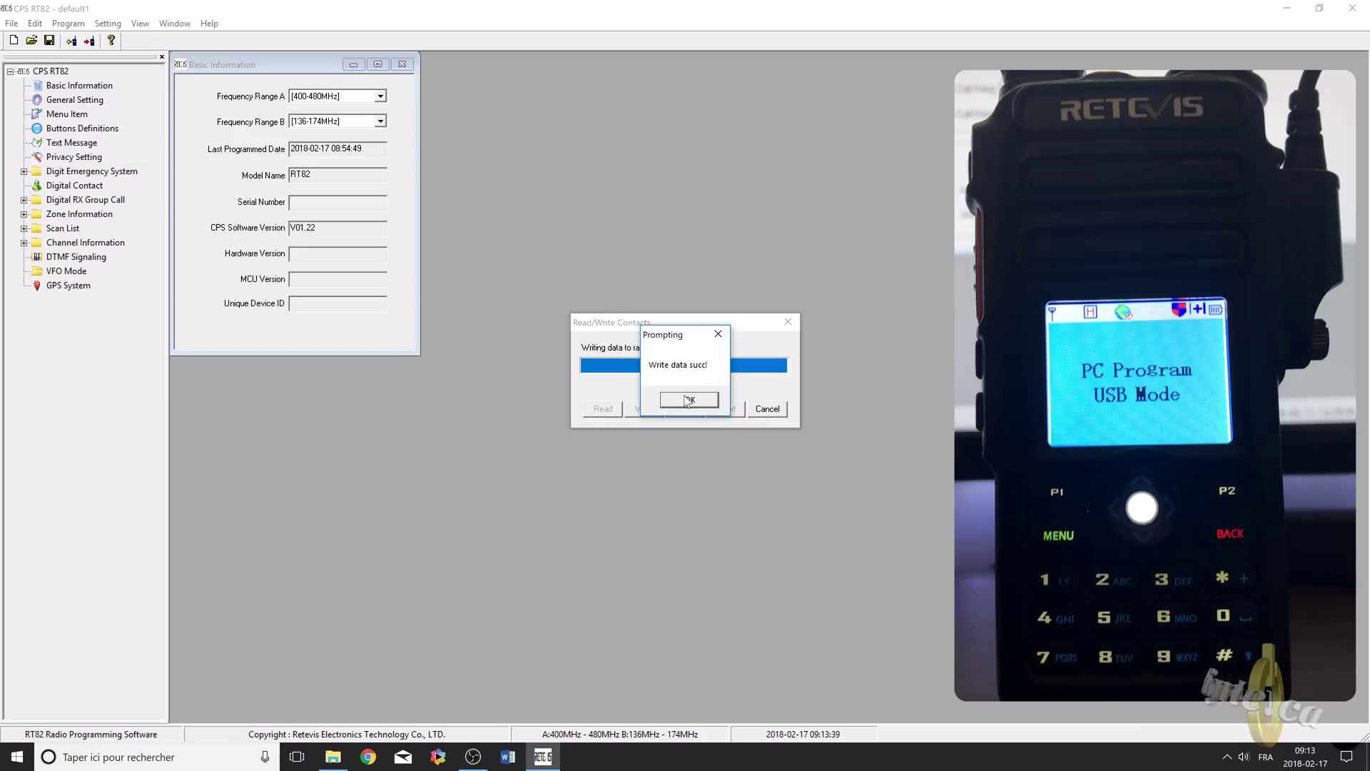
pyautogui.press('Return')
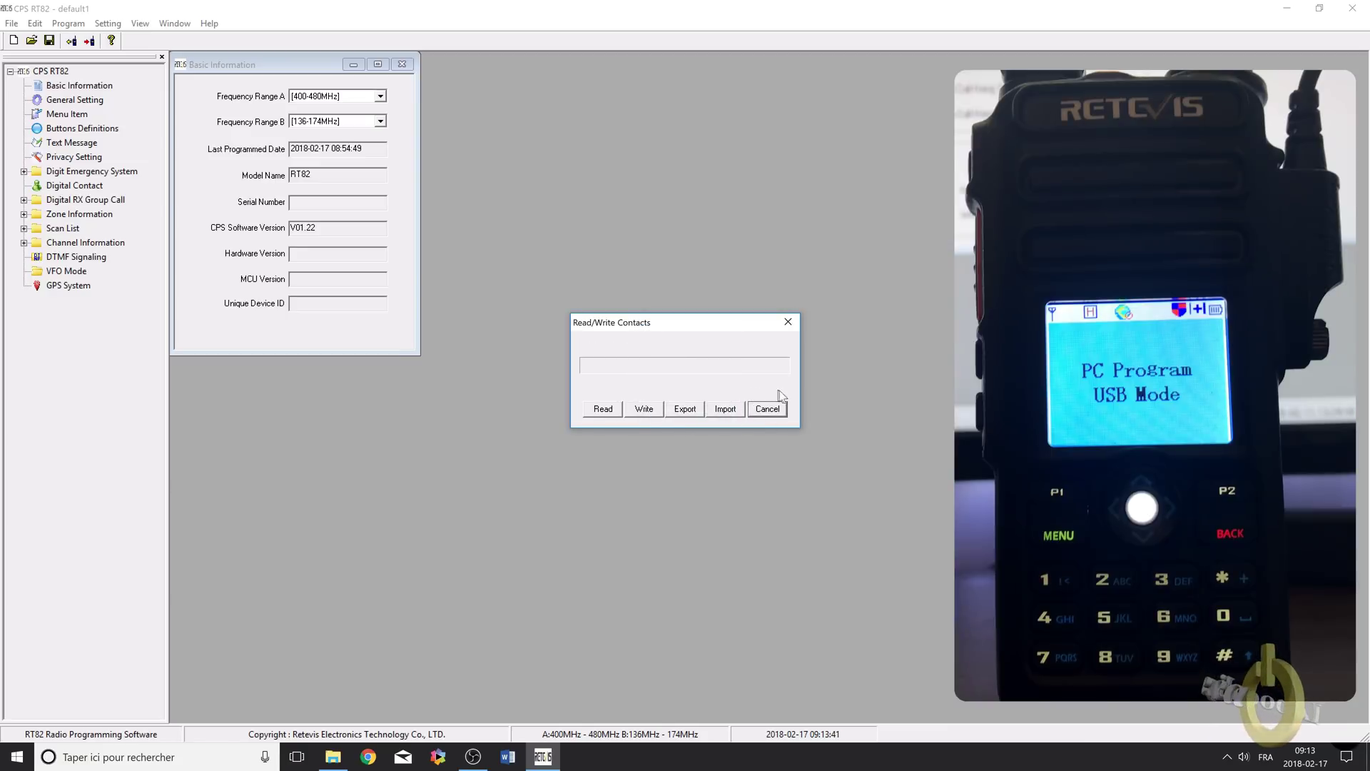
pyautogui.click(767, 408)
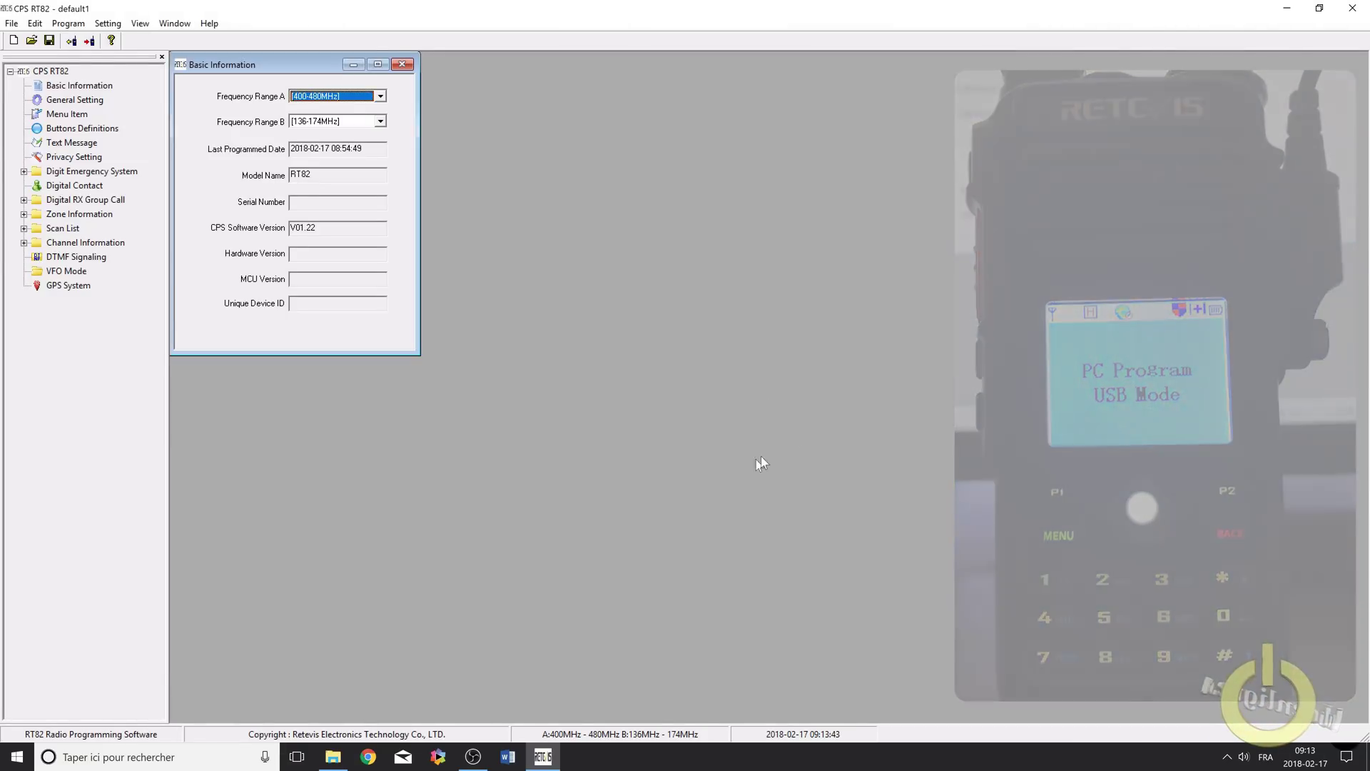